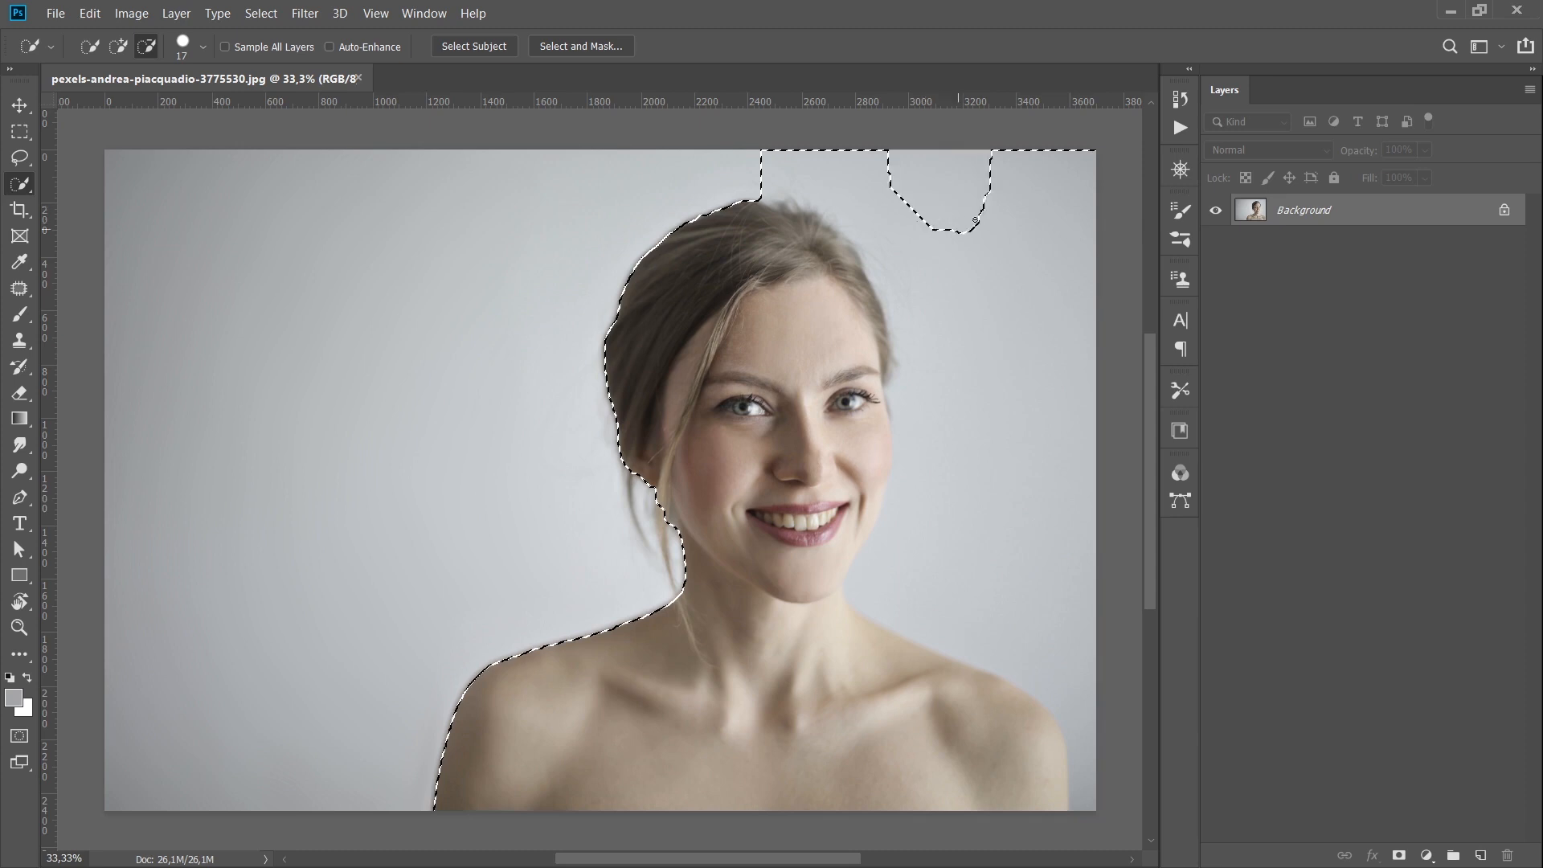
Finish the Quick Selection outline by subtracting the remaining backdrop around the woman, and copy her to a new layer.
{"action": "mouse_move", "coordinate": [948, 204]}
{"action": "left_mouse_down"}
{"action": "mouse_move", "coordinate": [1002, 315]}
{"action": "mouse_move", "coordinate": [992, 406]}
{"action": "left_mouse_up"}
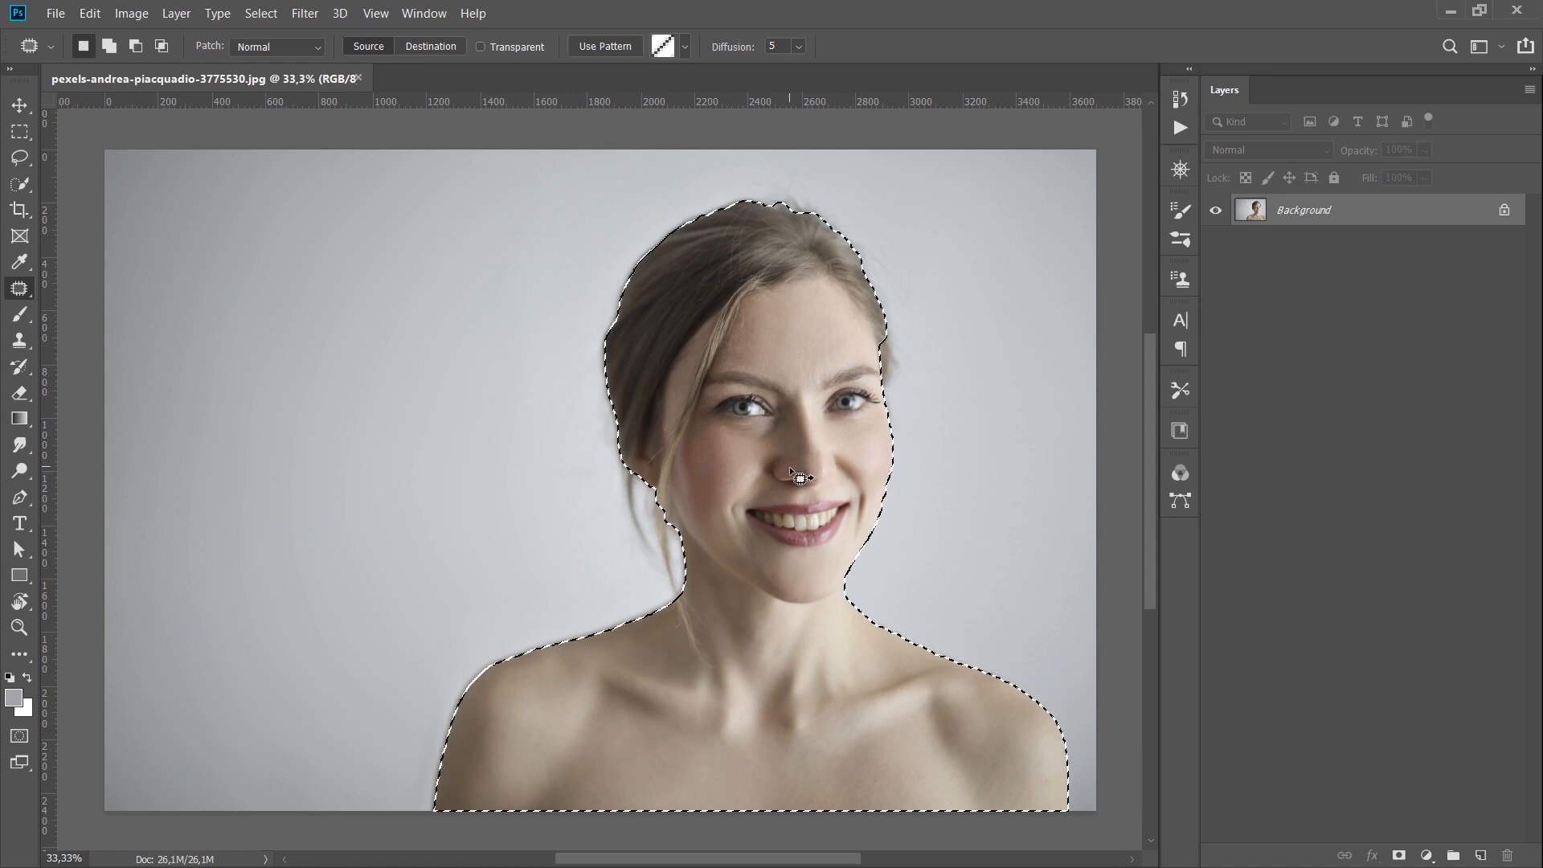
{"action": "key", "text": "ctrl+j"}
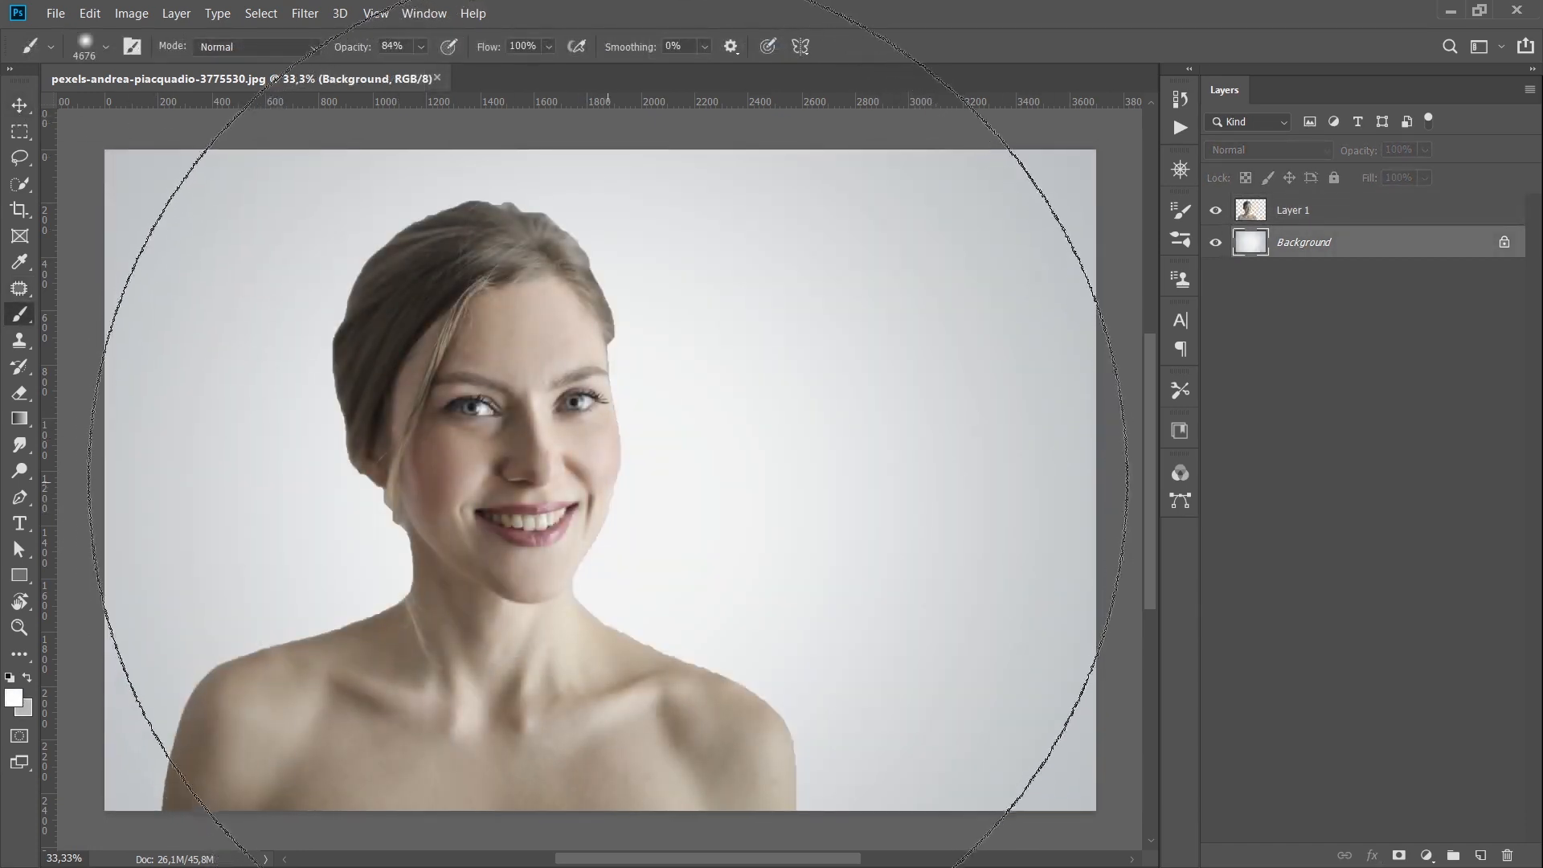
Lasso the woman's head on Layer 1, cut it and paste it in place onto a separate layer.
{"action": "key", "text": "v"}
{"action": "left_click", "coordinate": [577, 385]}
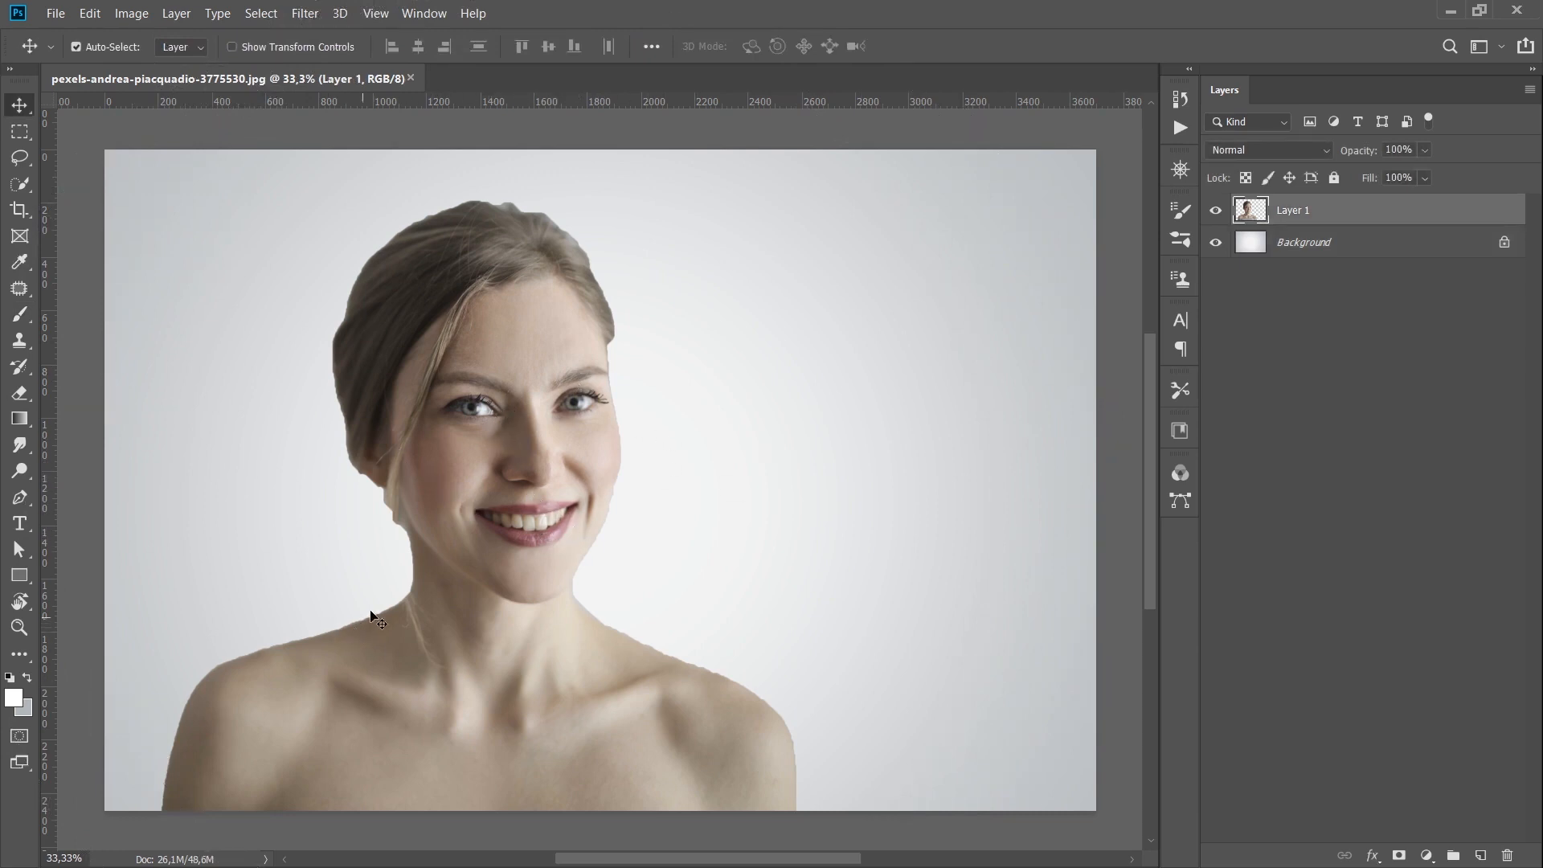
{"action": "key", "text": "l"}
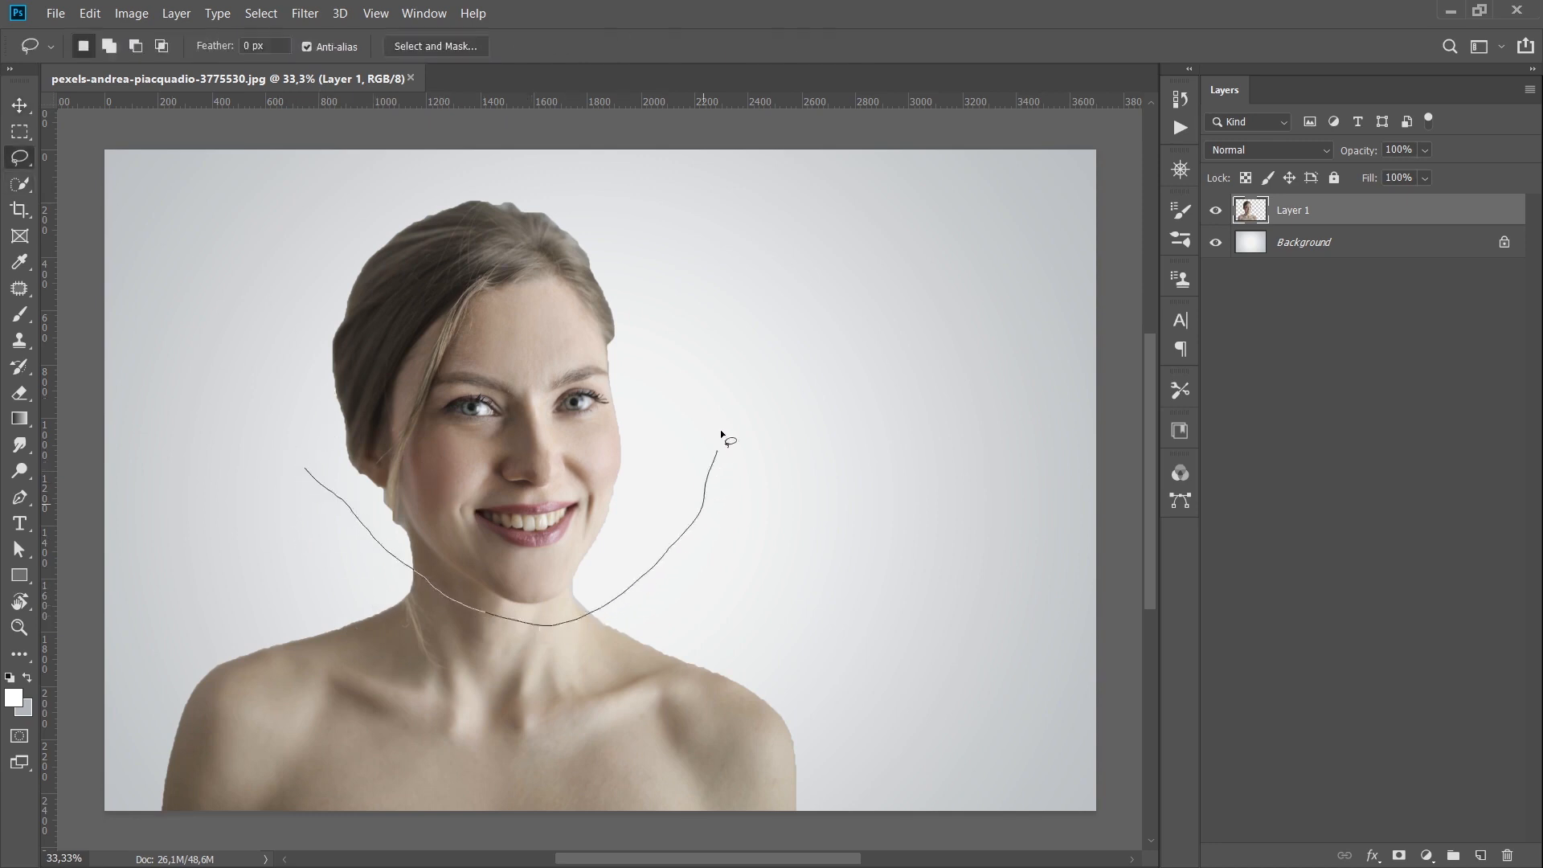
{"action": "left_click_drag", "start_coordinate": [320, 477], "coordinate": [485, 613]}
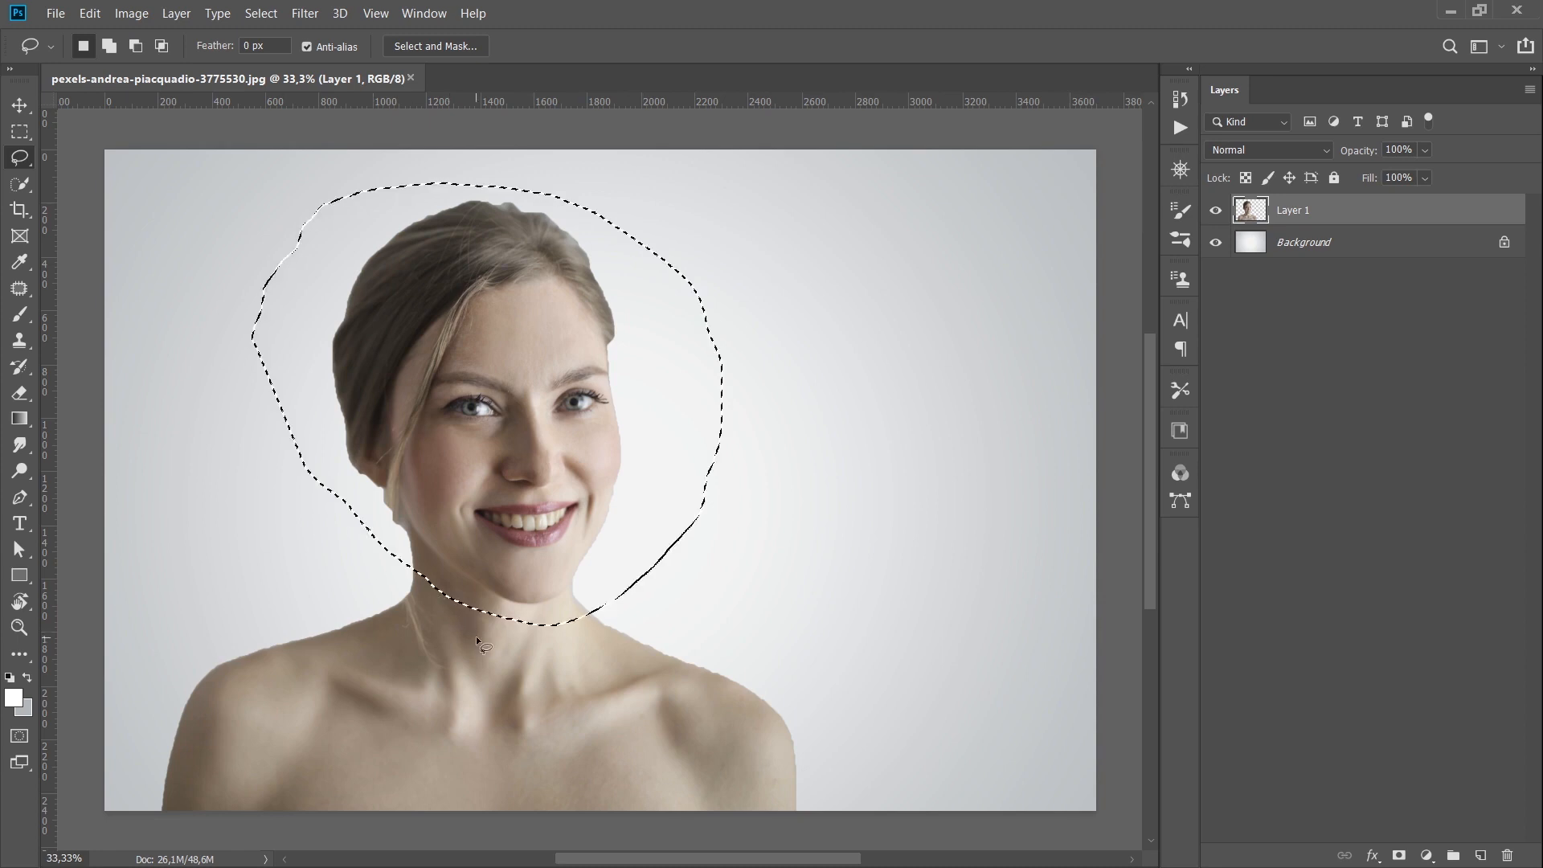
{"action": "key", "text": "ctrl+x"}
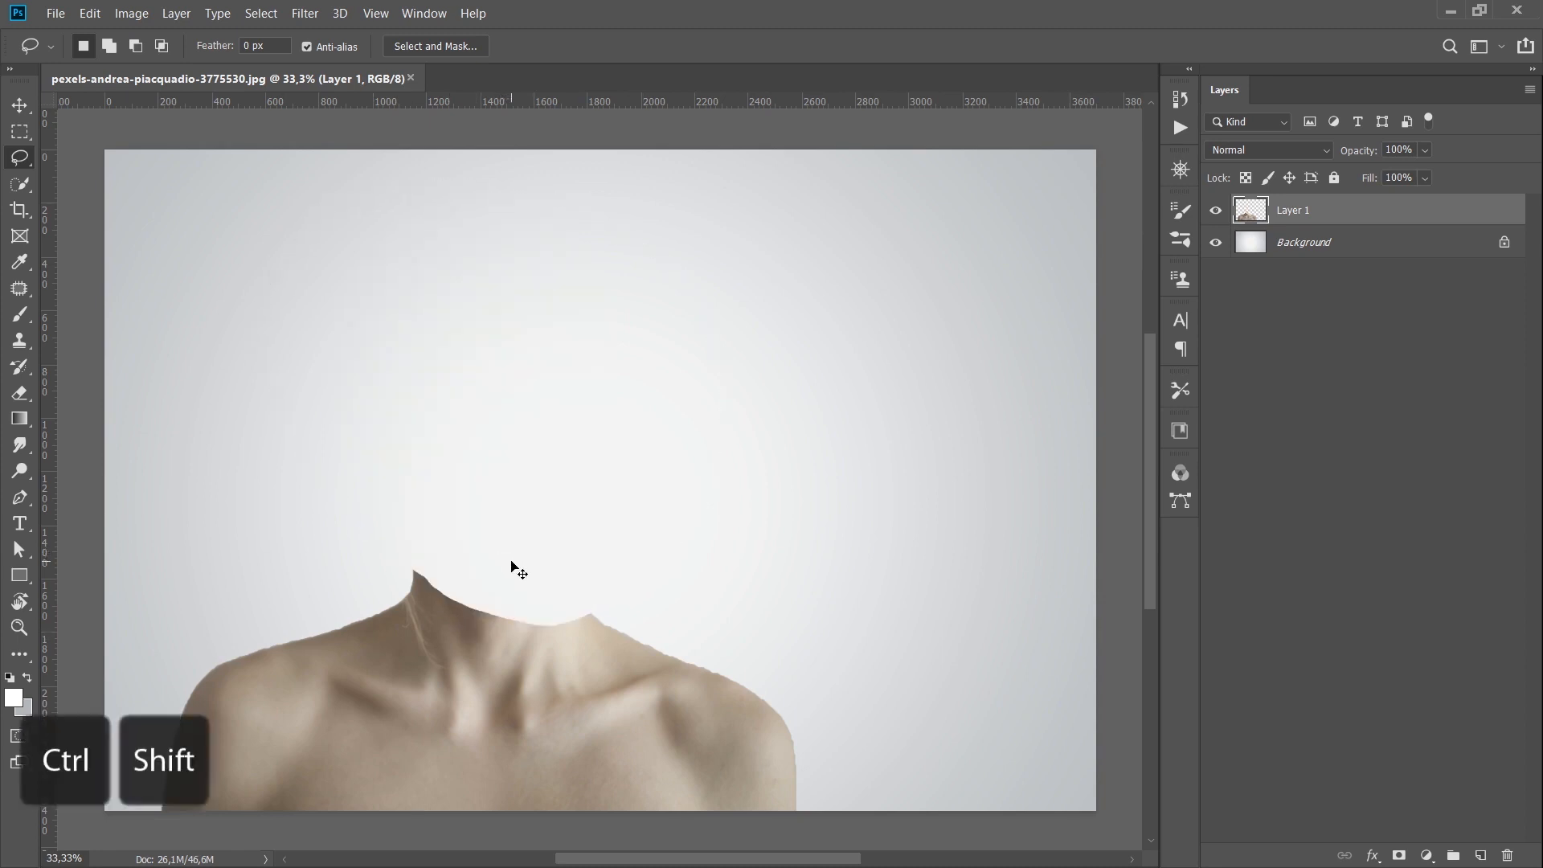
{"action": "key", "text": "ctrl+shift+v"}
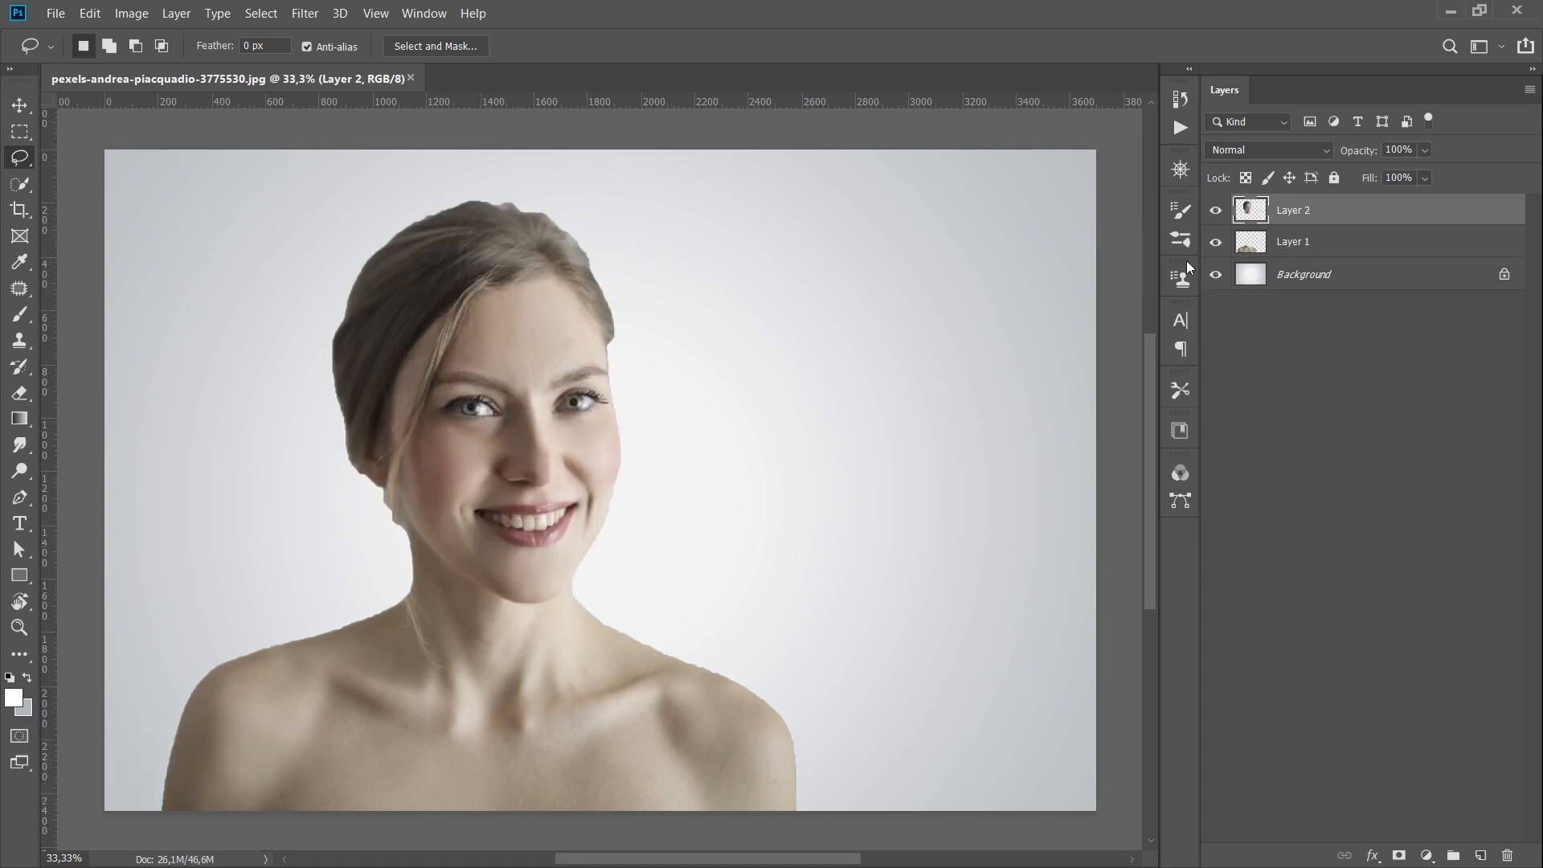
{"action": "left_click", "coordinate": [1217, 211]}
{"action": "left_click", "coordinate": [1216, 211]}
{"action": "left_click", "coordinate": [1217, 242]}
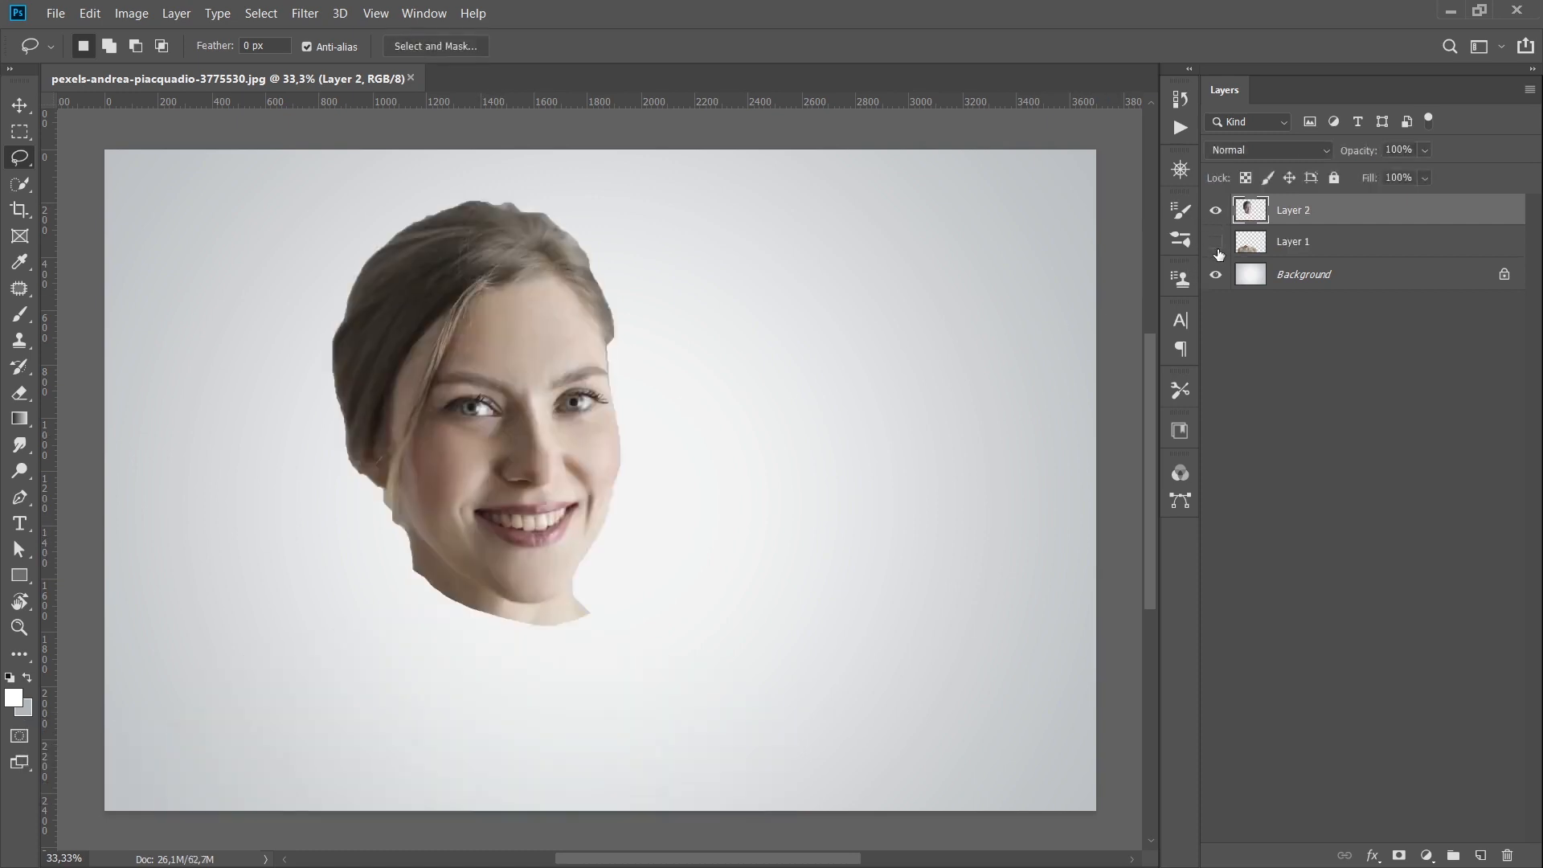
{"action": "left_click", "coordinate": [1217, 242]}
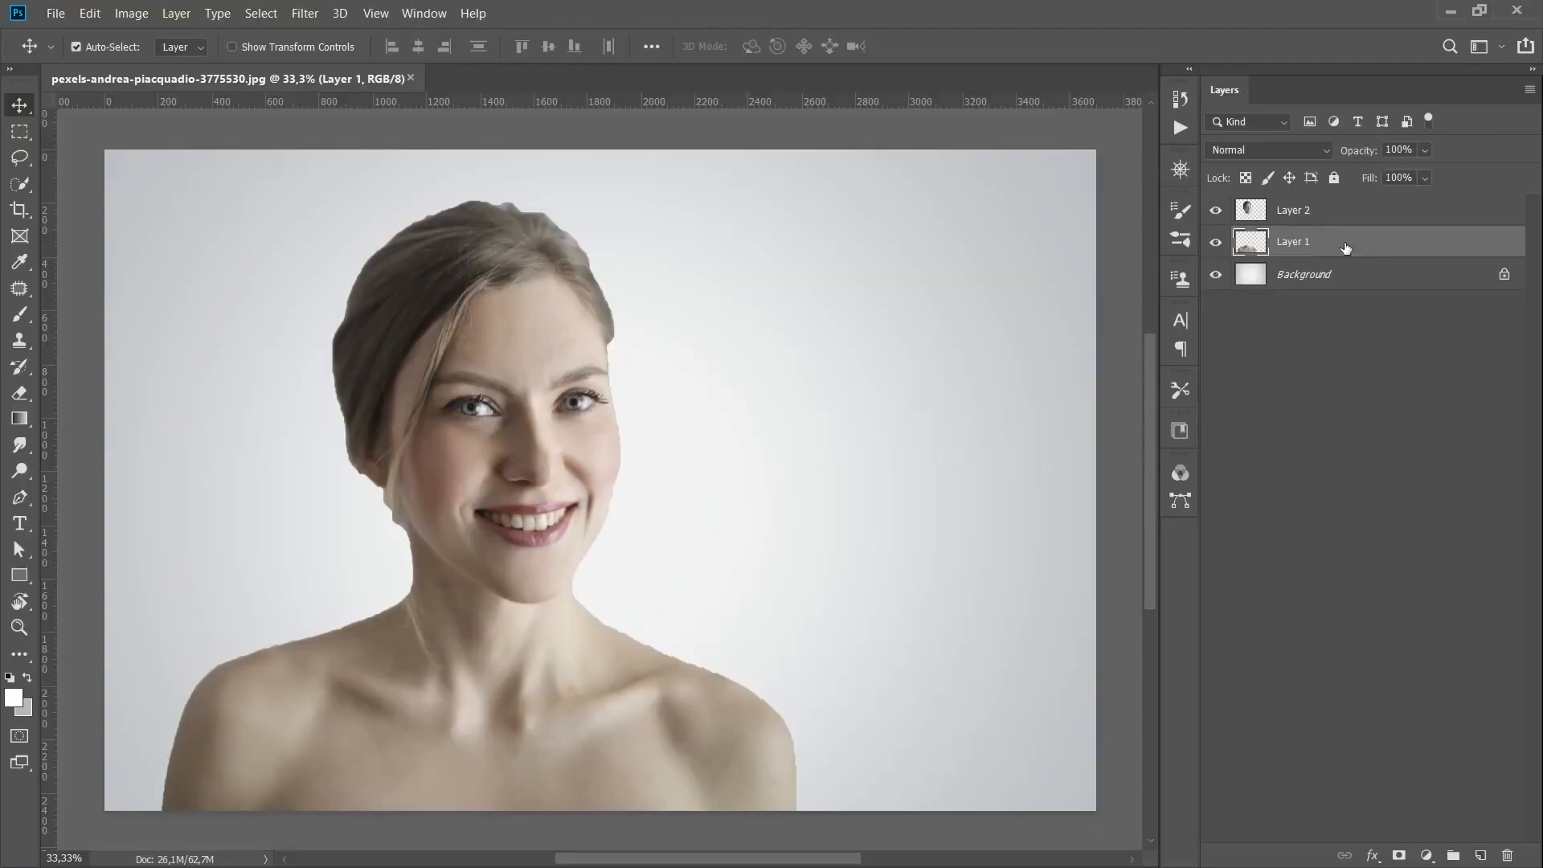
Convert both the body layer and the head layer to Smart Objects.
{"action": "right_click", "coordinate": [1343, 248]}
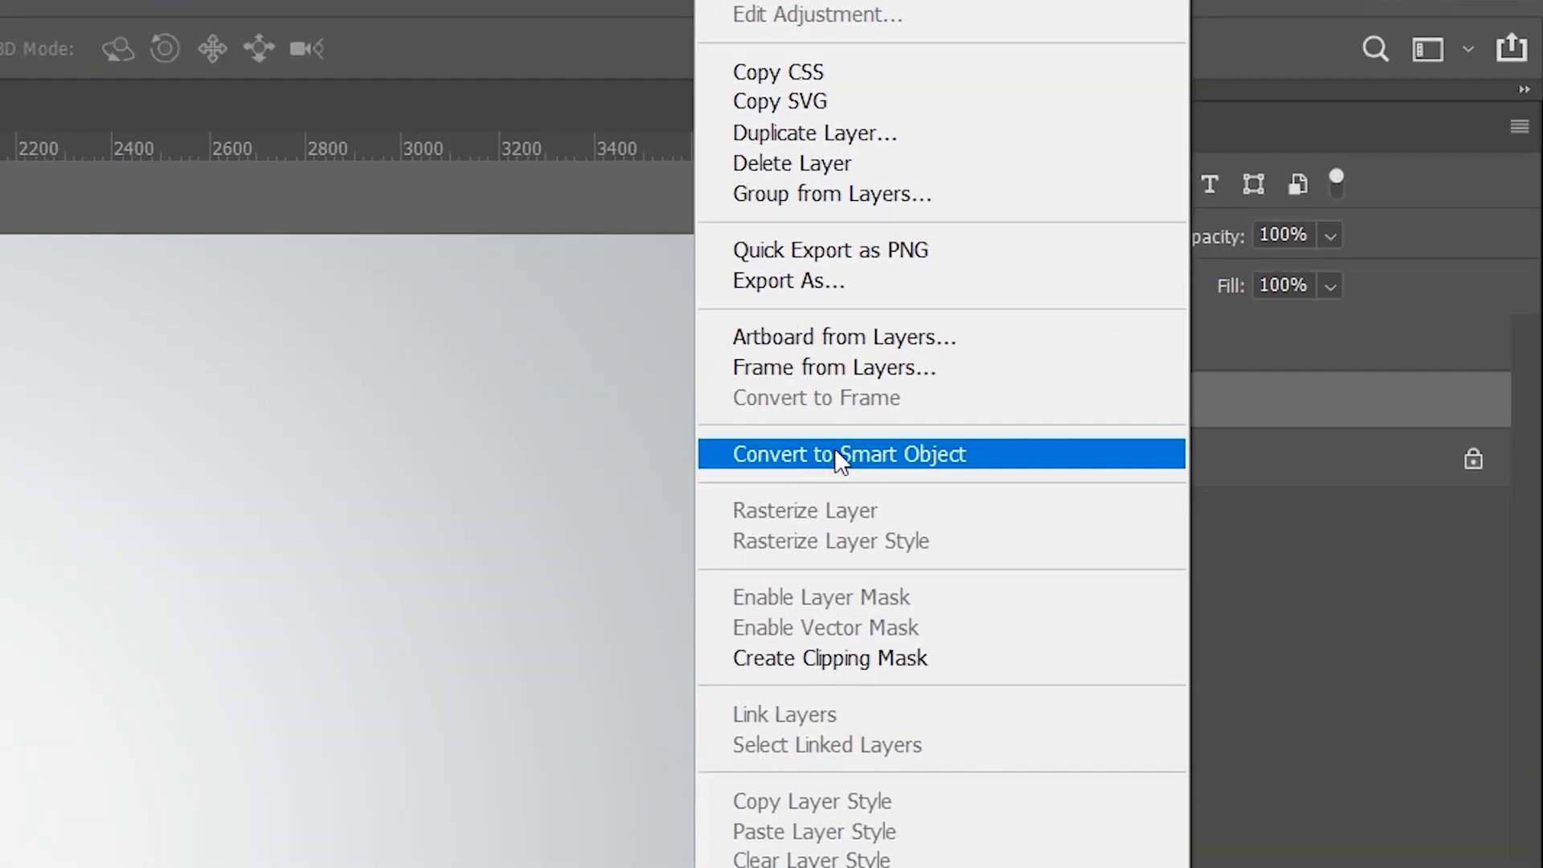
{"action": "left_click", "coordinate": [834, 450]}
{"action": "left_click", "coordinate": [1165, 345]}
{"action": "right_click", "coordinate": [1165, 345]}
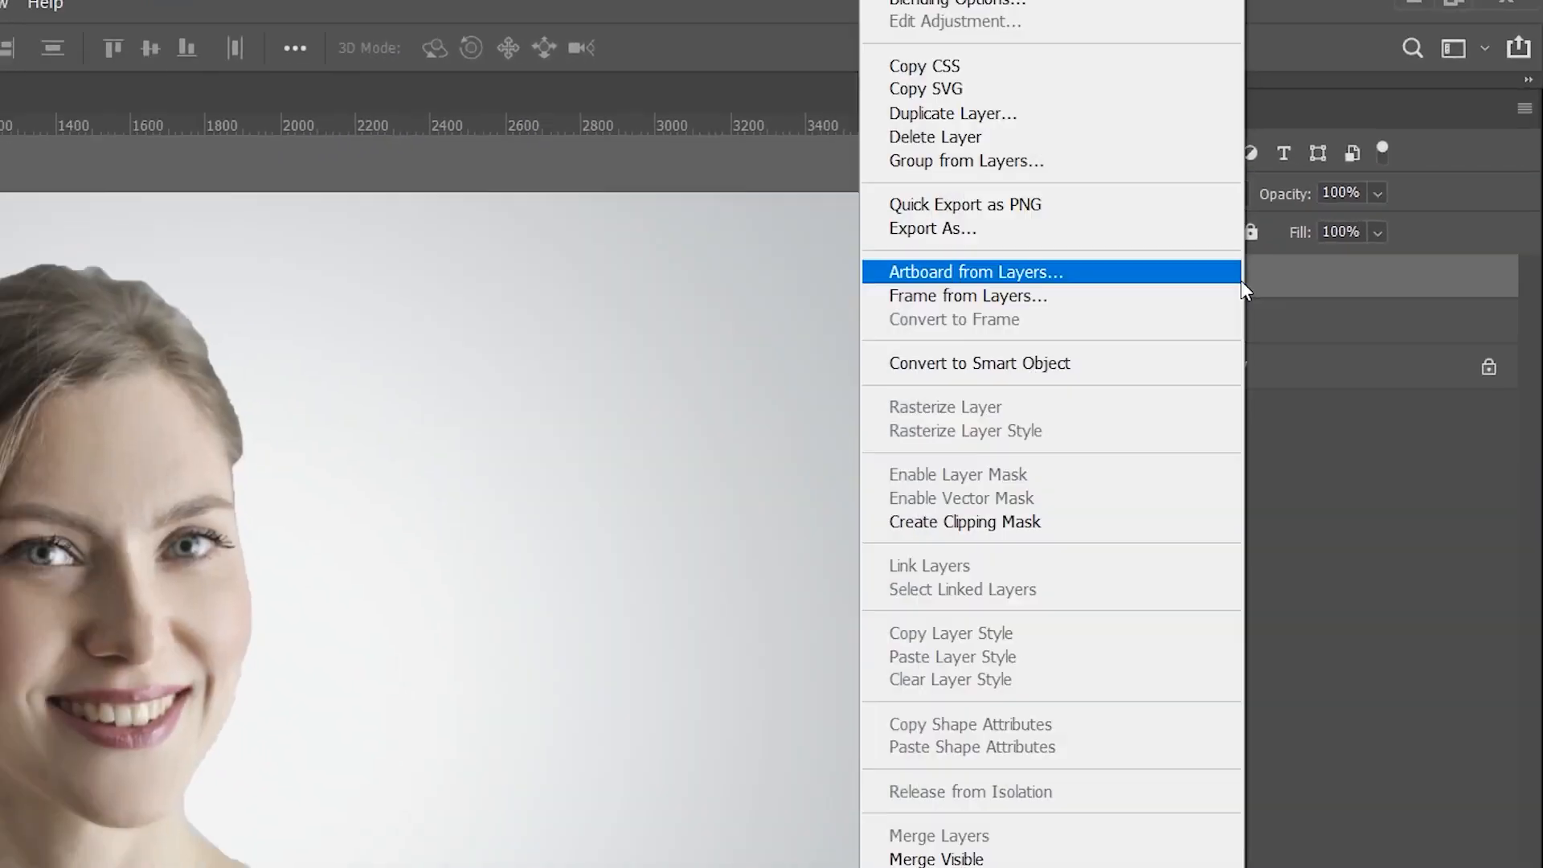
{"action": "left_click", "coordinate": [988, 363]}
Scale the body down and reposition it near the canvas's lower middle, and place the full-size head over its neck.
{"action": "left_click_drag", "start_coordinate": [418, 722], "coordinate": [522, 722]}
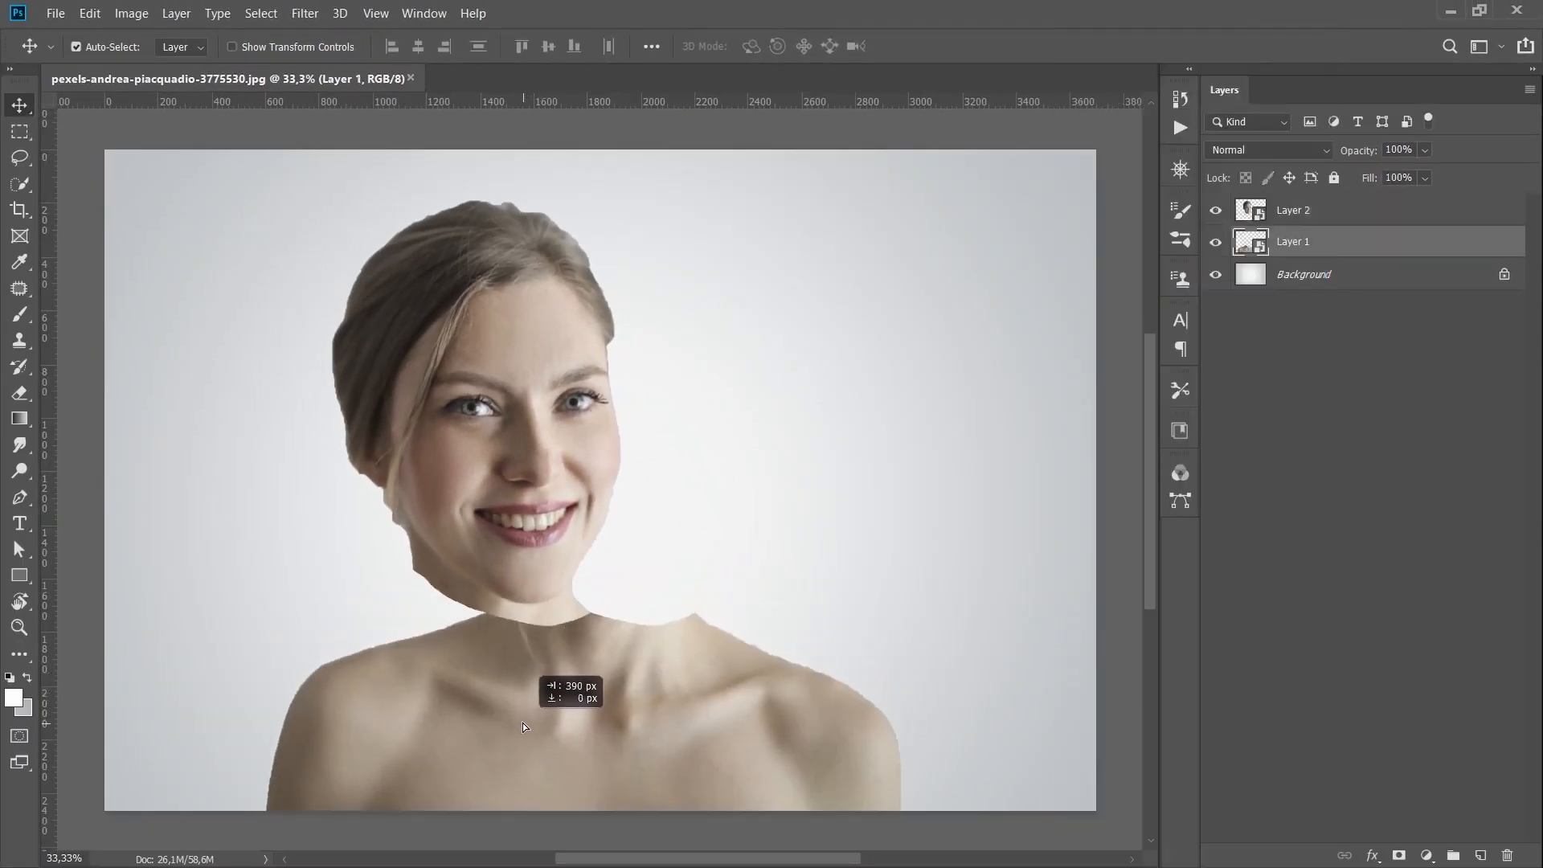
{"action": "key", "text": "ctrl+t"}
{"action": "left_click_drag", "start_coordinate": [267, 573], "coordinate": [369, 605], "text": "alt"}
{"action": "left_click_drag", "start_coordinate": [493, 698], "coordinate": [494, 732]}
{"action": "key", "text": "v"}
{"action": "left_click_drag", "start_coordinate": [466, 496], "coordinate": [580, 563]}
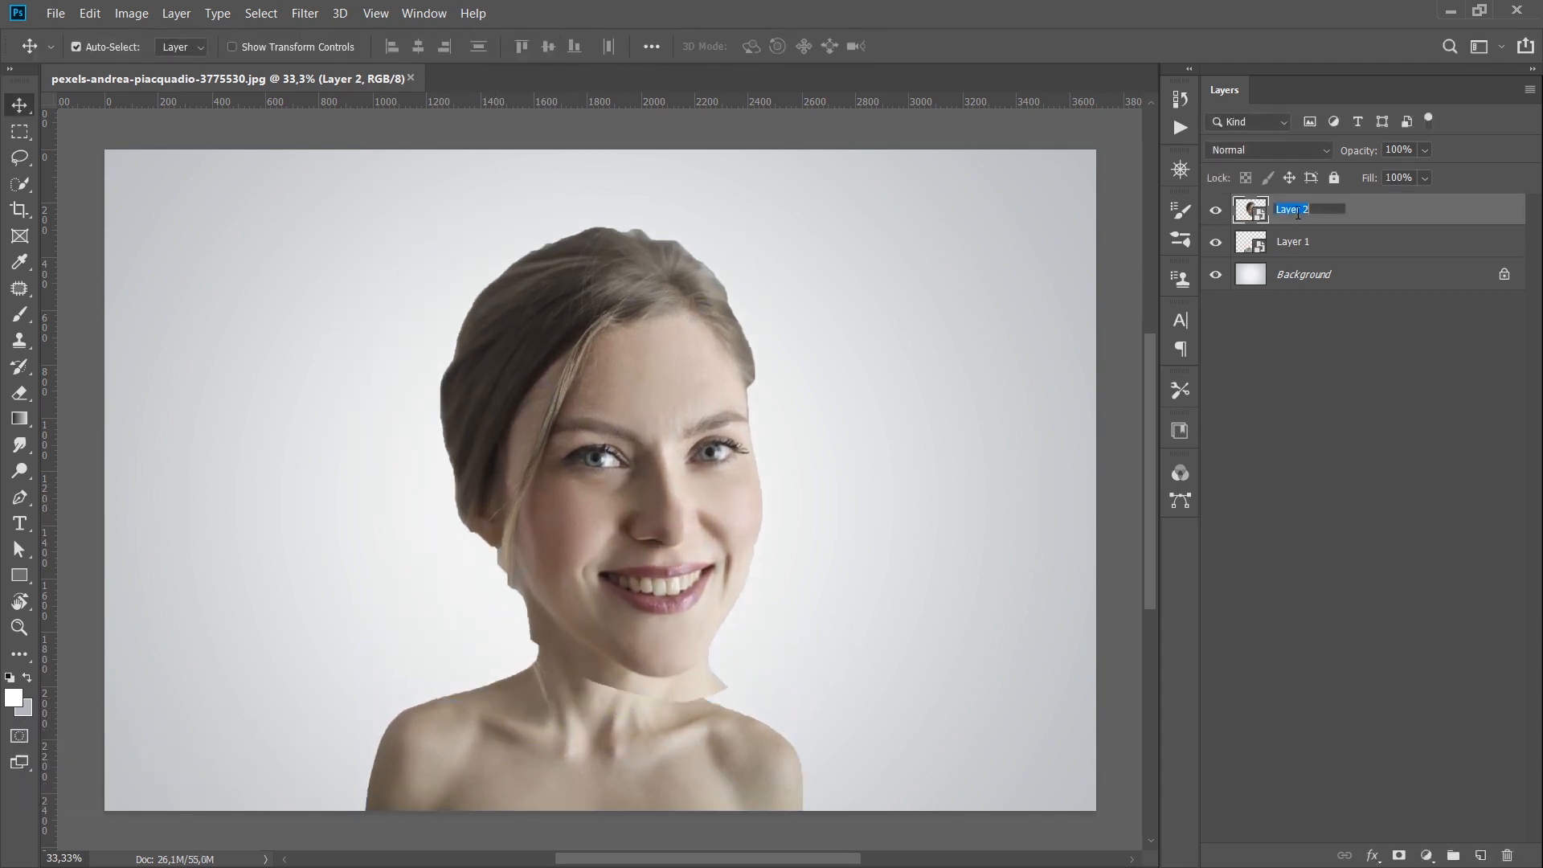
Rename the head layer kafa and the body layer govde, and open the head in the Liquify filter.
{"action": "type", "text": "kafa"}
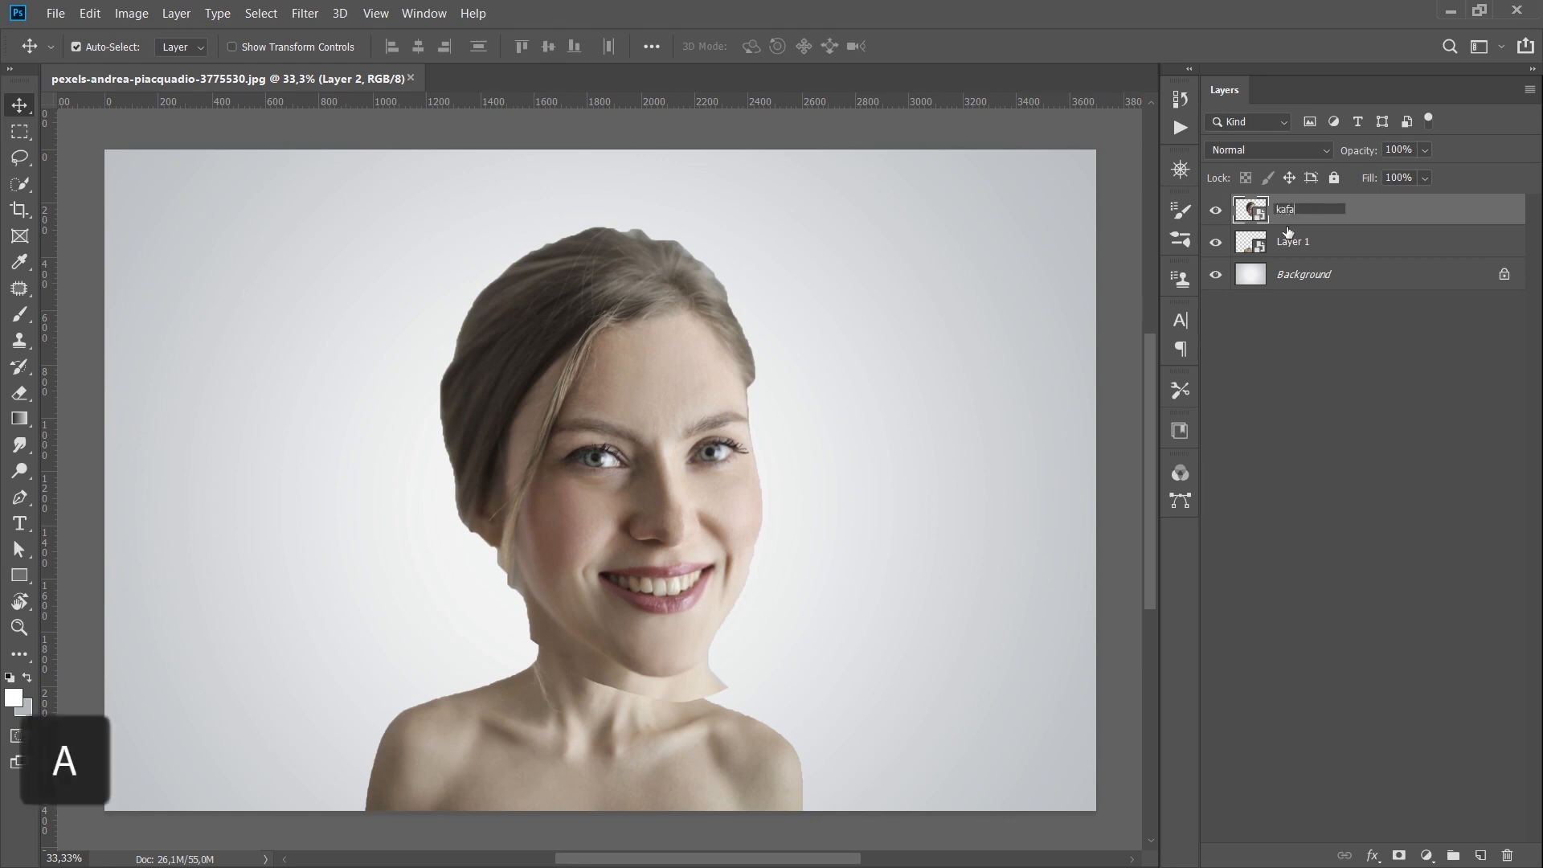
{"action": "left_click", "coordinate": [306, 14]}
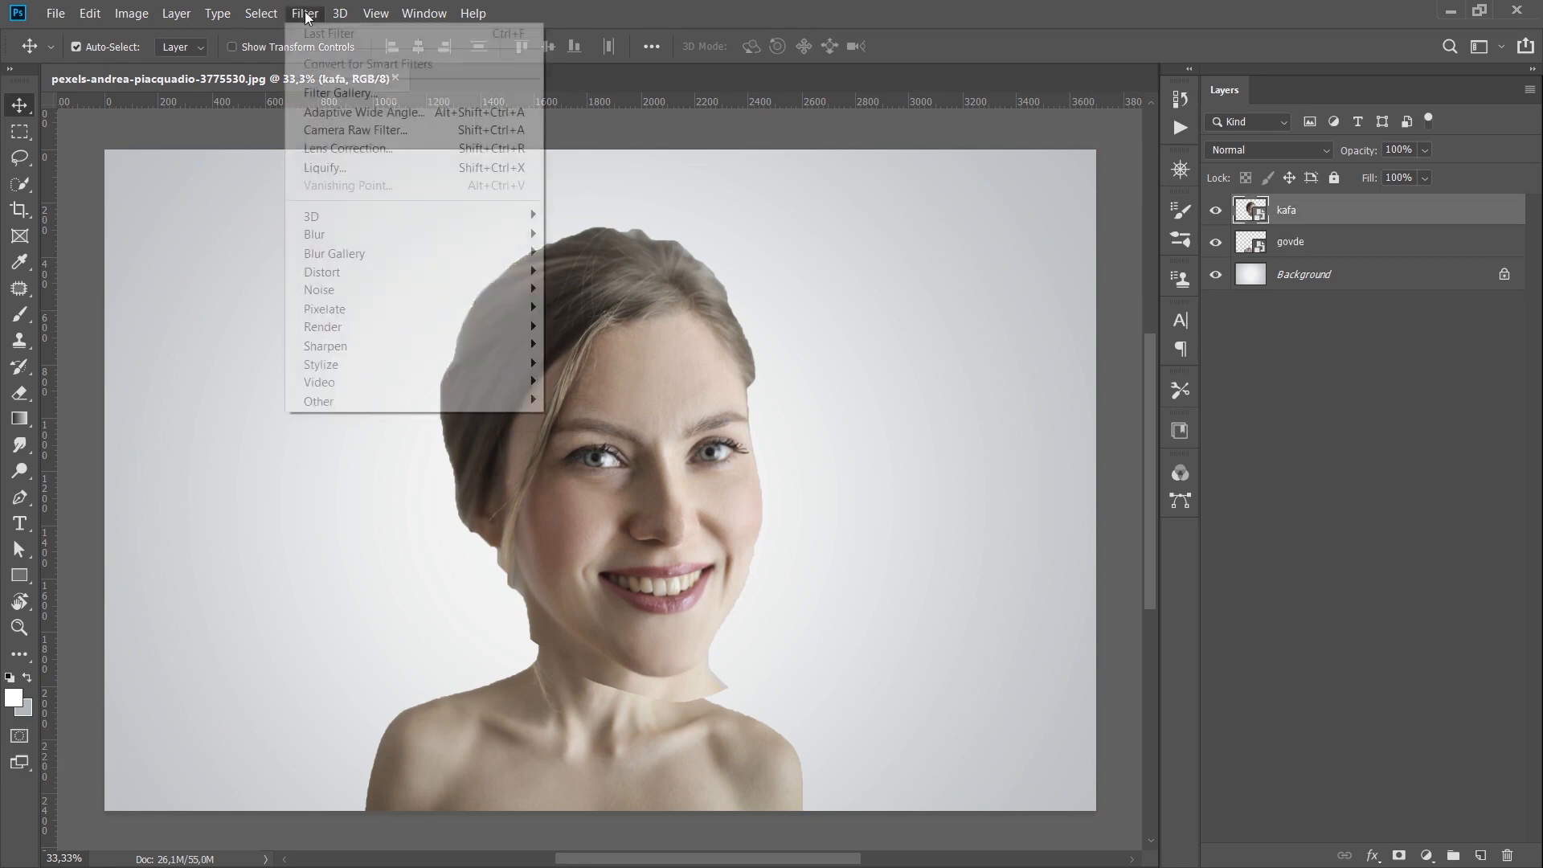
{"action": "left_click", "coordinate": [329, 175]}
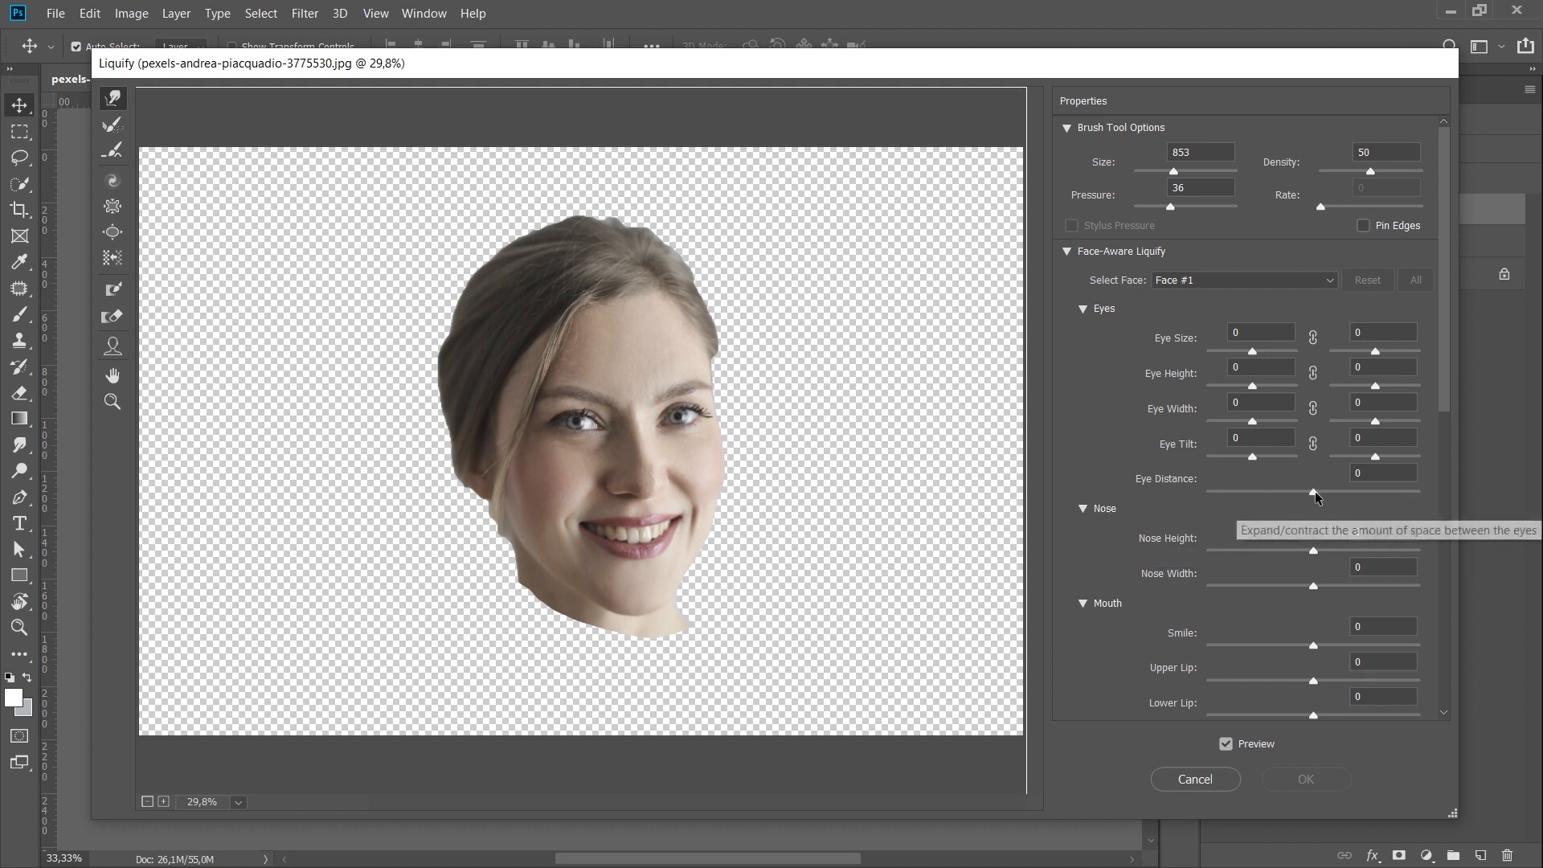
Set the face's Eye Distance to 27, Nose Height to 29 and Nose Width to -71.
{"action": "mouse_move", "coordinate": [1315, 491]}
{"action": "left_mouse_down"}
{"action": "mouse_move", "coordinate": [1376, 493]}
{"action": "mouse_move", "coordinate": [1239, 500]}
{"action": "mouse_move", "coordinate": [1328, 493]}
{"action": "left_mouse_up"}
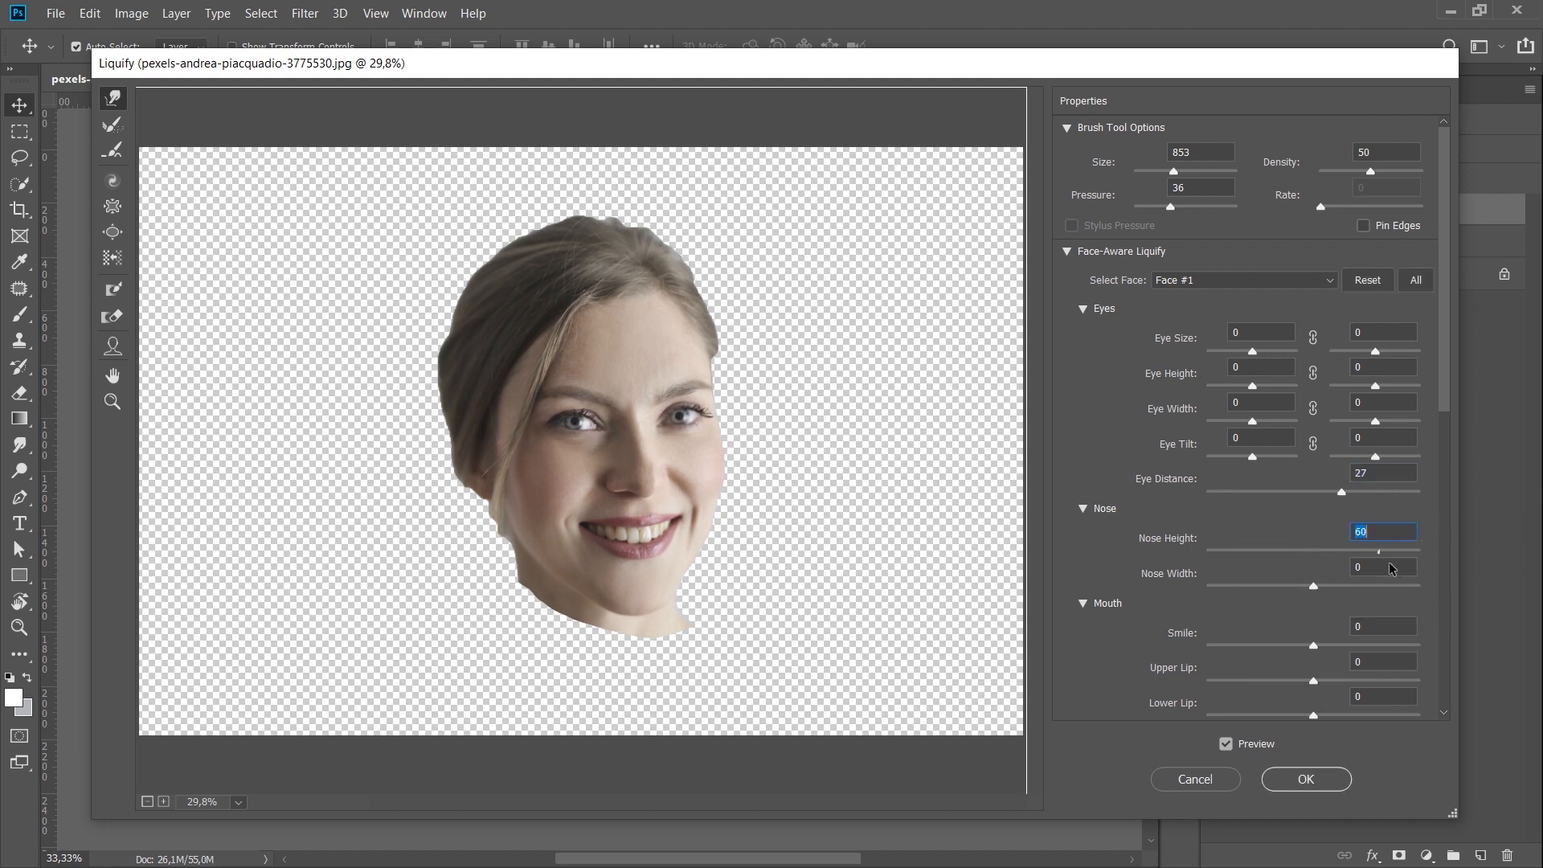
{"action": "left_click_drag", "start_coordinate": [1349, 573], "coordinate": [1396, 591]}
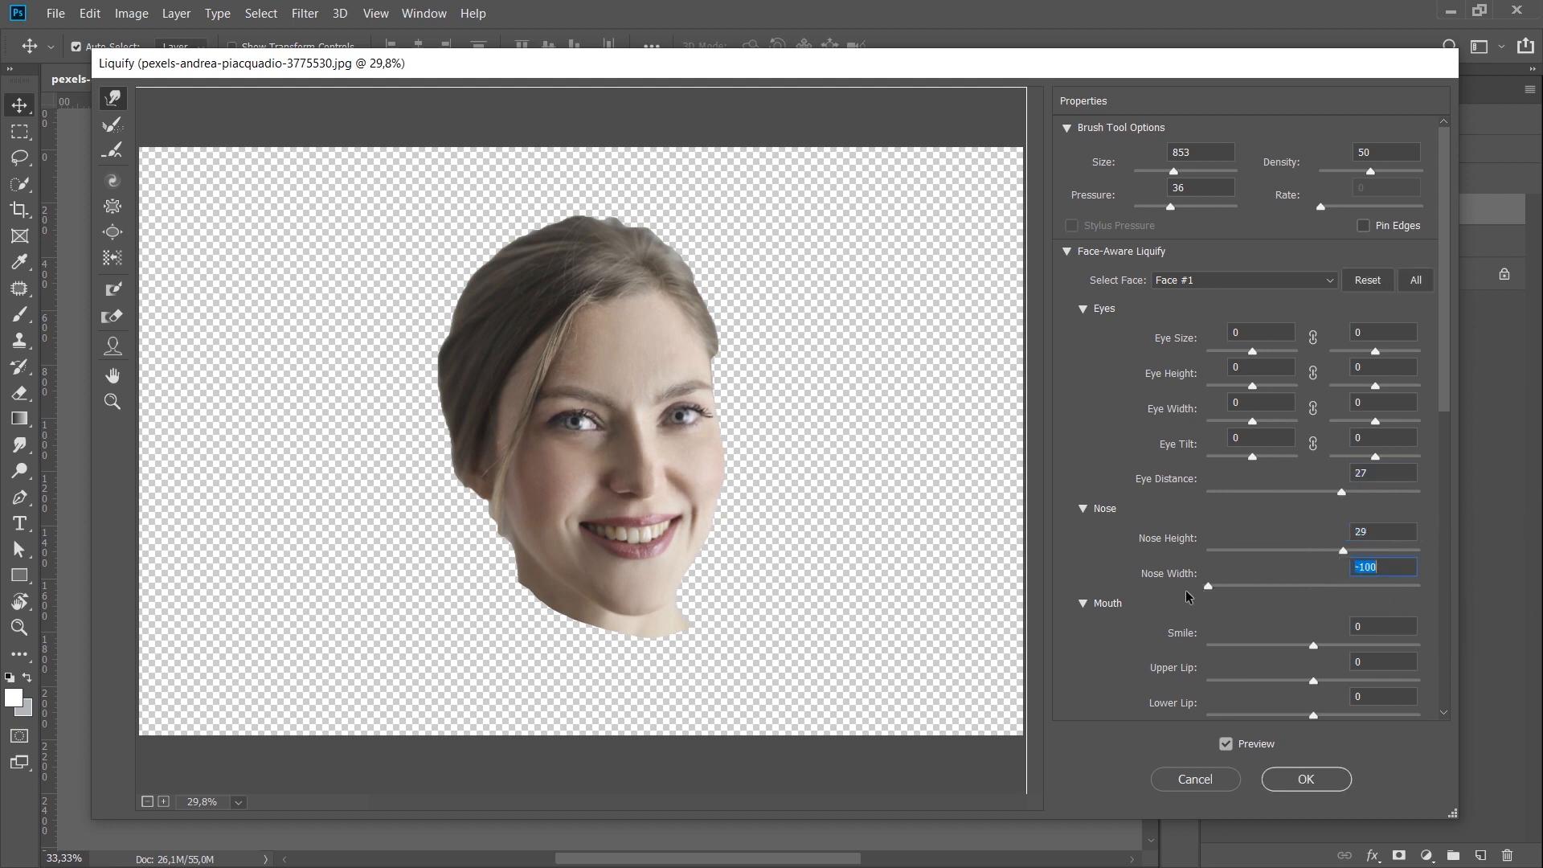
{"action": "left_click_drag", "start_coordinate": [1228, 592], "coordinate": [1238, 592]}
Reshape the mouth with Smile 83, Lower Lip 51, Mouth Width 98 and Mouth Height 44.
{"action": "left_click", "coordinate": [1313, 647]}
{"action": "left_click_drag", "start_coordinate": [1398, 648], "coordinate": [1398, 647]}
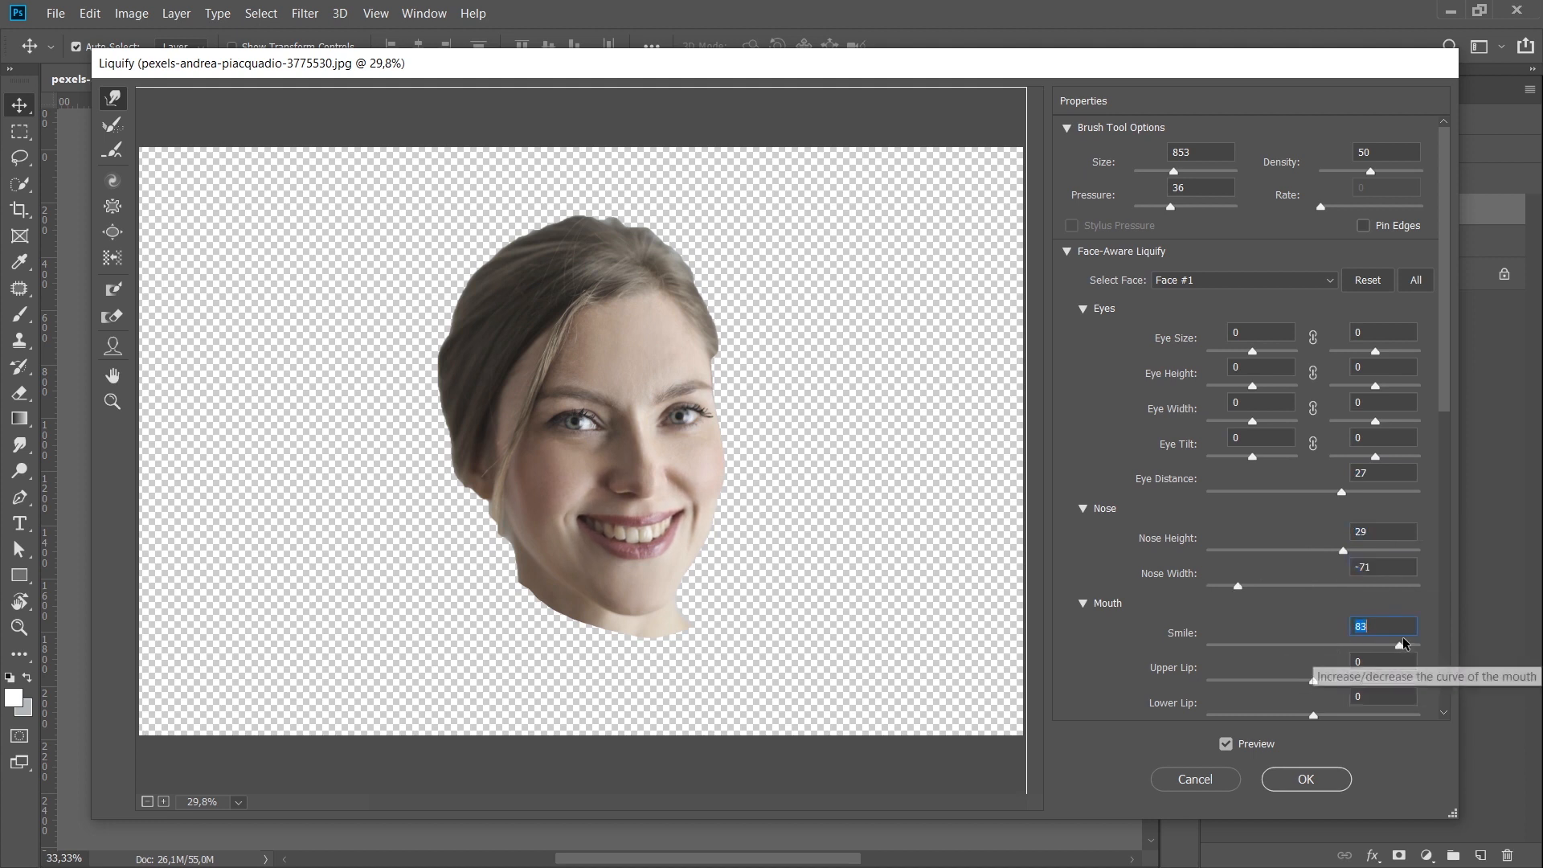
{"action": "left_click", "coordinate": [1406, 681]}
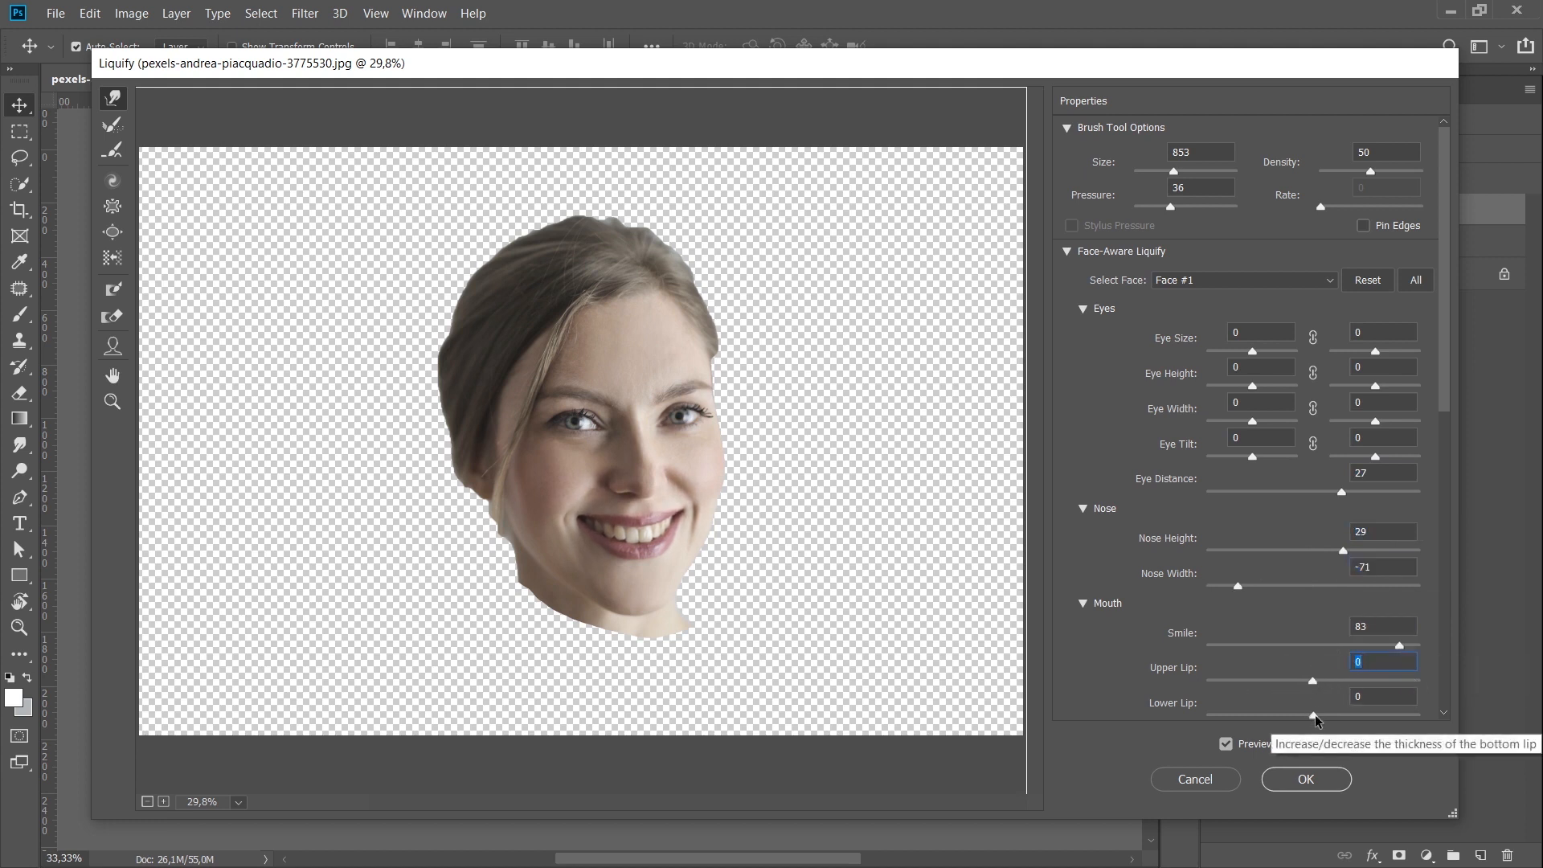
{"action": "left_click_drag", "start_coordinate": [1314, 714], "coordinate": [1396, 720]}
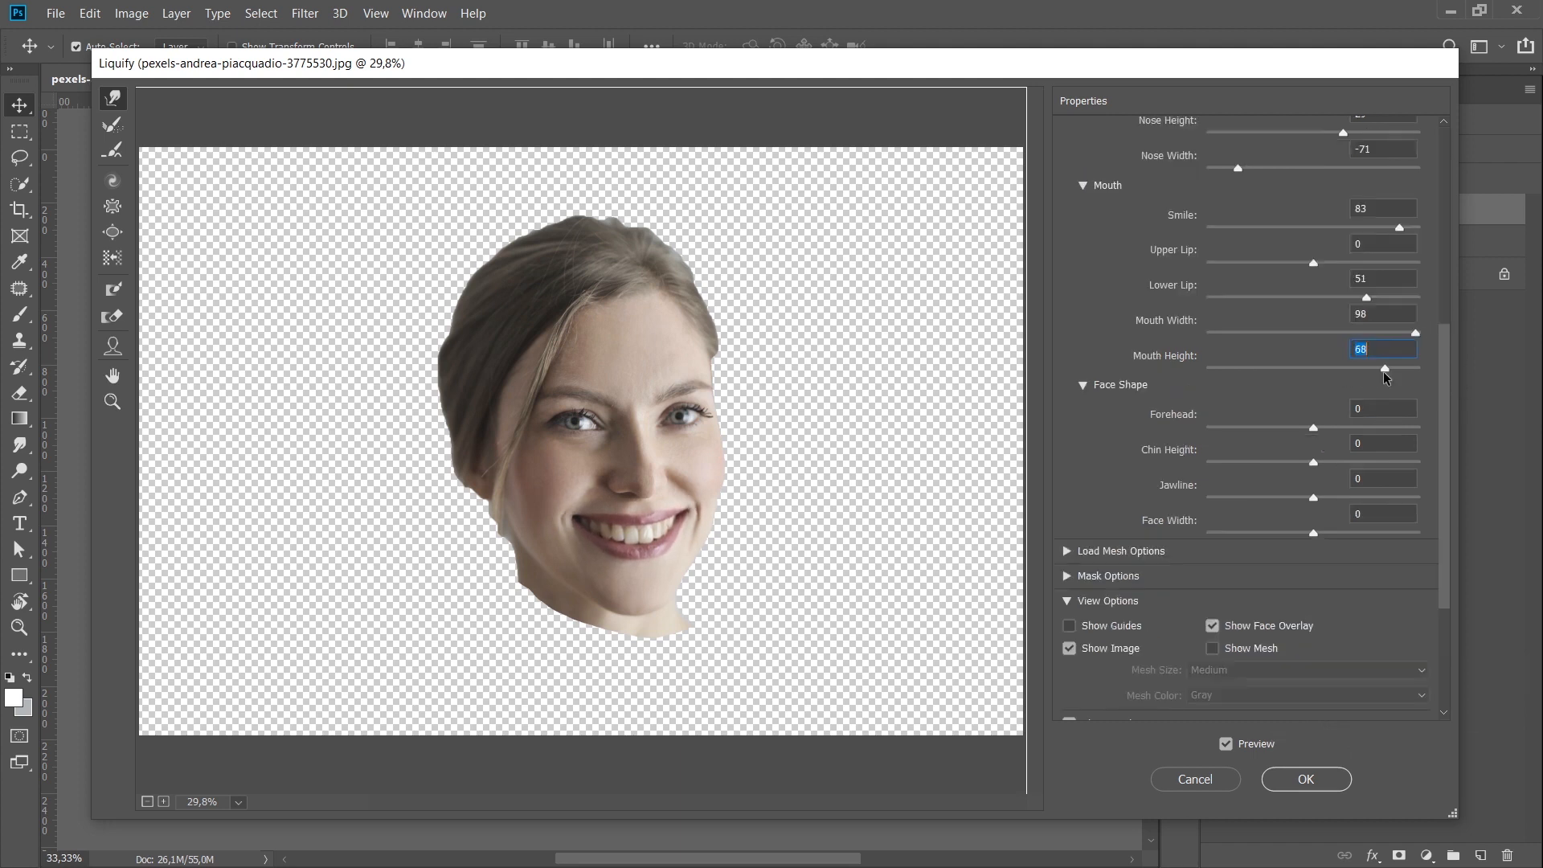
{"action": "mouse_move", "coordinate": [1390, 375]}
{"action": "left_mouse_down"}
{"action": "mouse_move", "coordinate": [1258, 378]}
{"action": "mouse_move", "coordinate": [1360, 373]}
{"action": "left_mouse_up"}
Reshape the face with Forehead 74, Chin Height -100, Jawline 67 and Face Width 56.
{"action": "left_click_drag", "start_coordinate": [1315, 429], "coordinate": [1193, 480]}
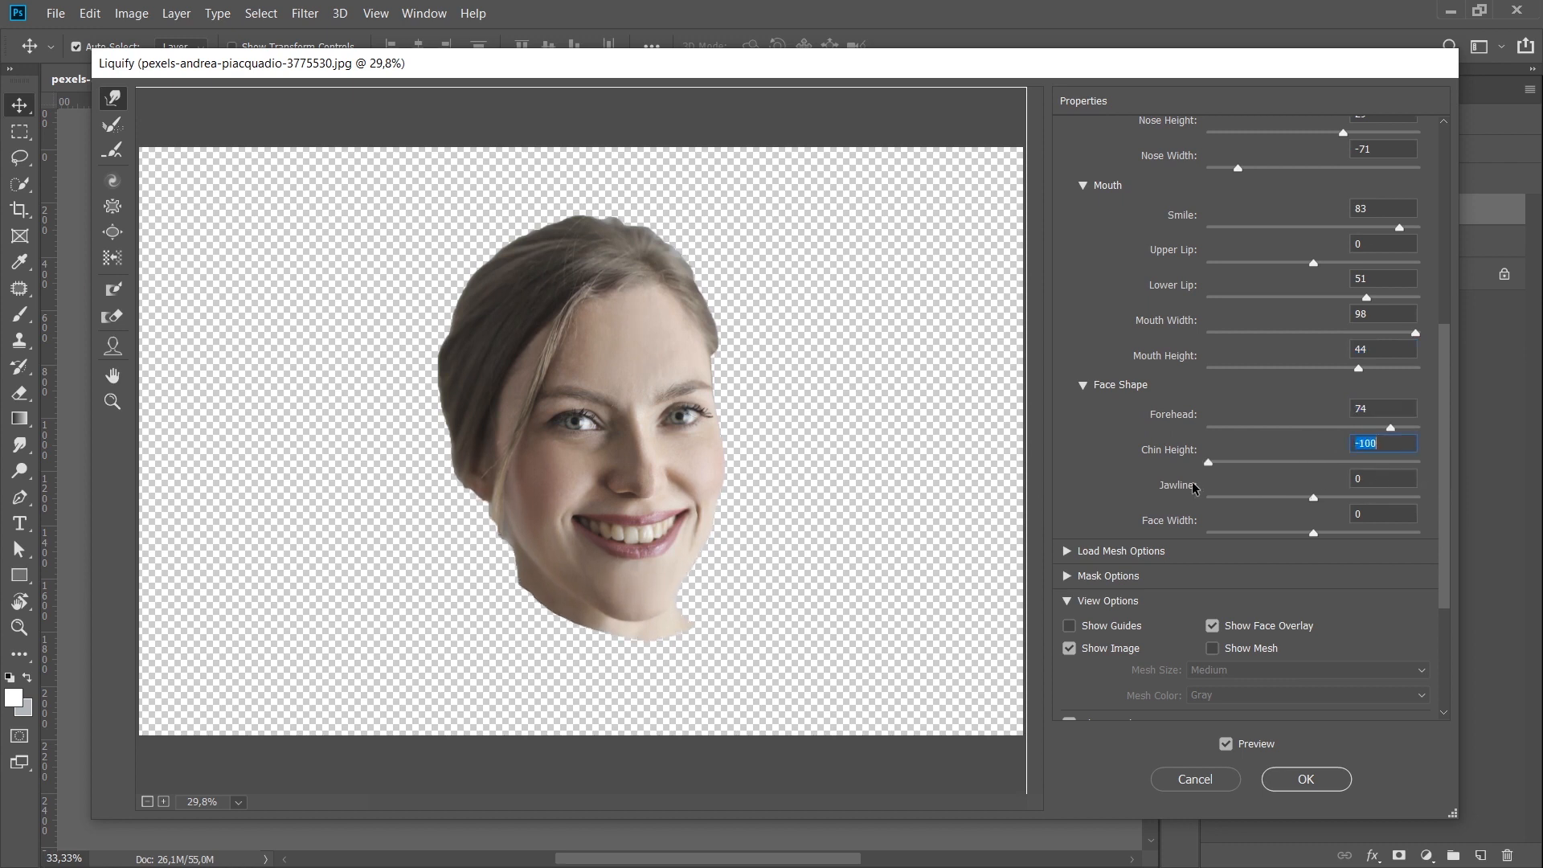
{"action": "left_click_drag", "start_coordinate": [1313, 497], "coordinate": [1372, 534]}
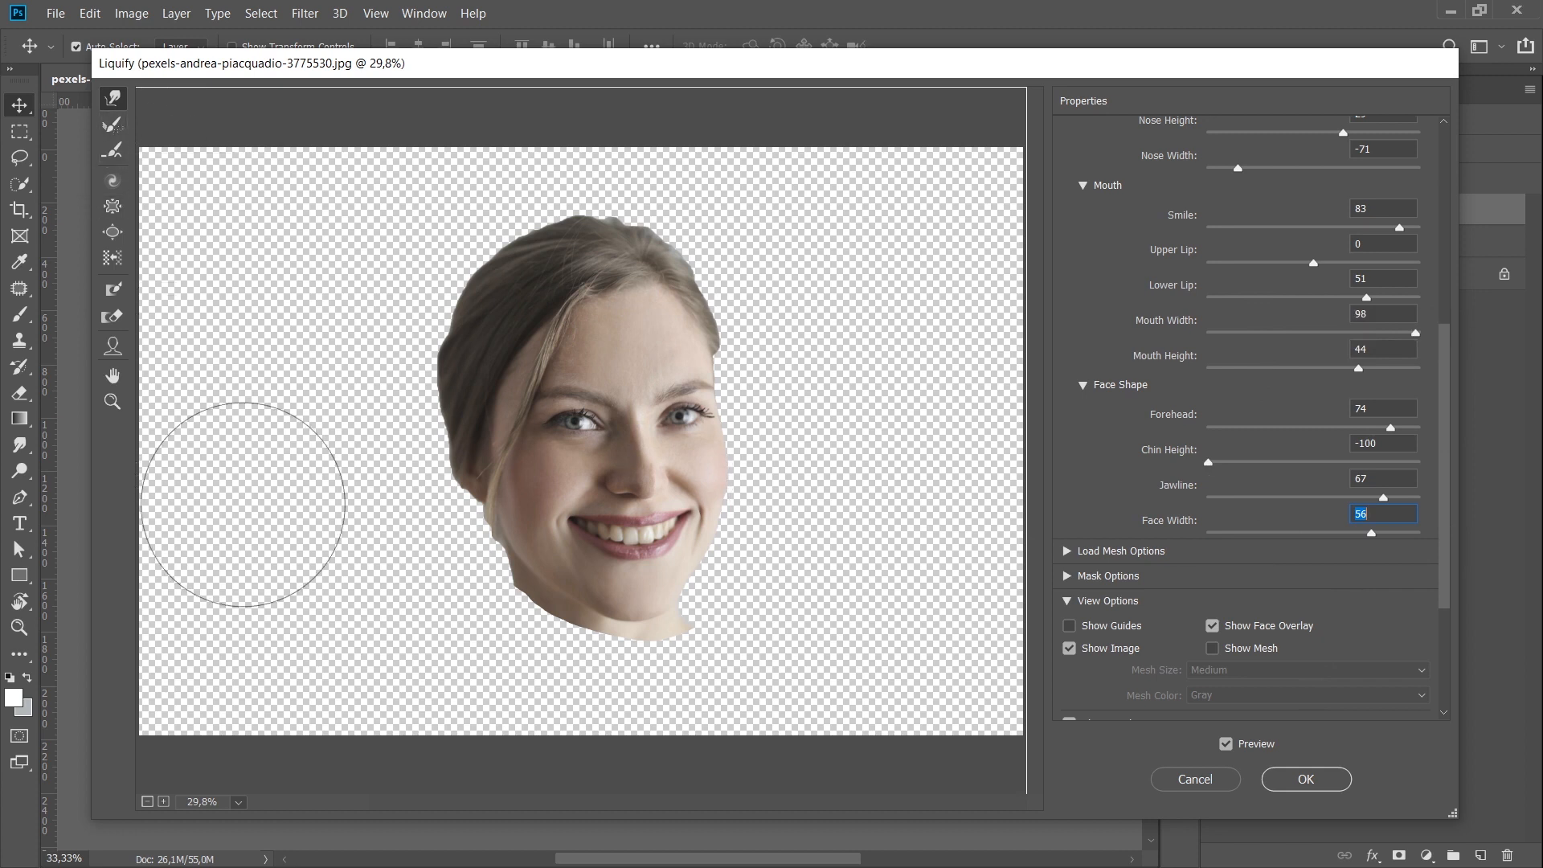
Enlarge both eyes with the Bloat tool at brush size 557, and bloat the mouth and teeth too.
{"action": "left_click", "coordinate": [163, 802]}
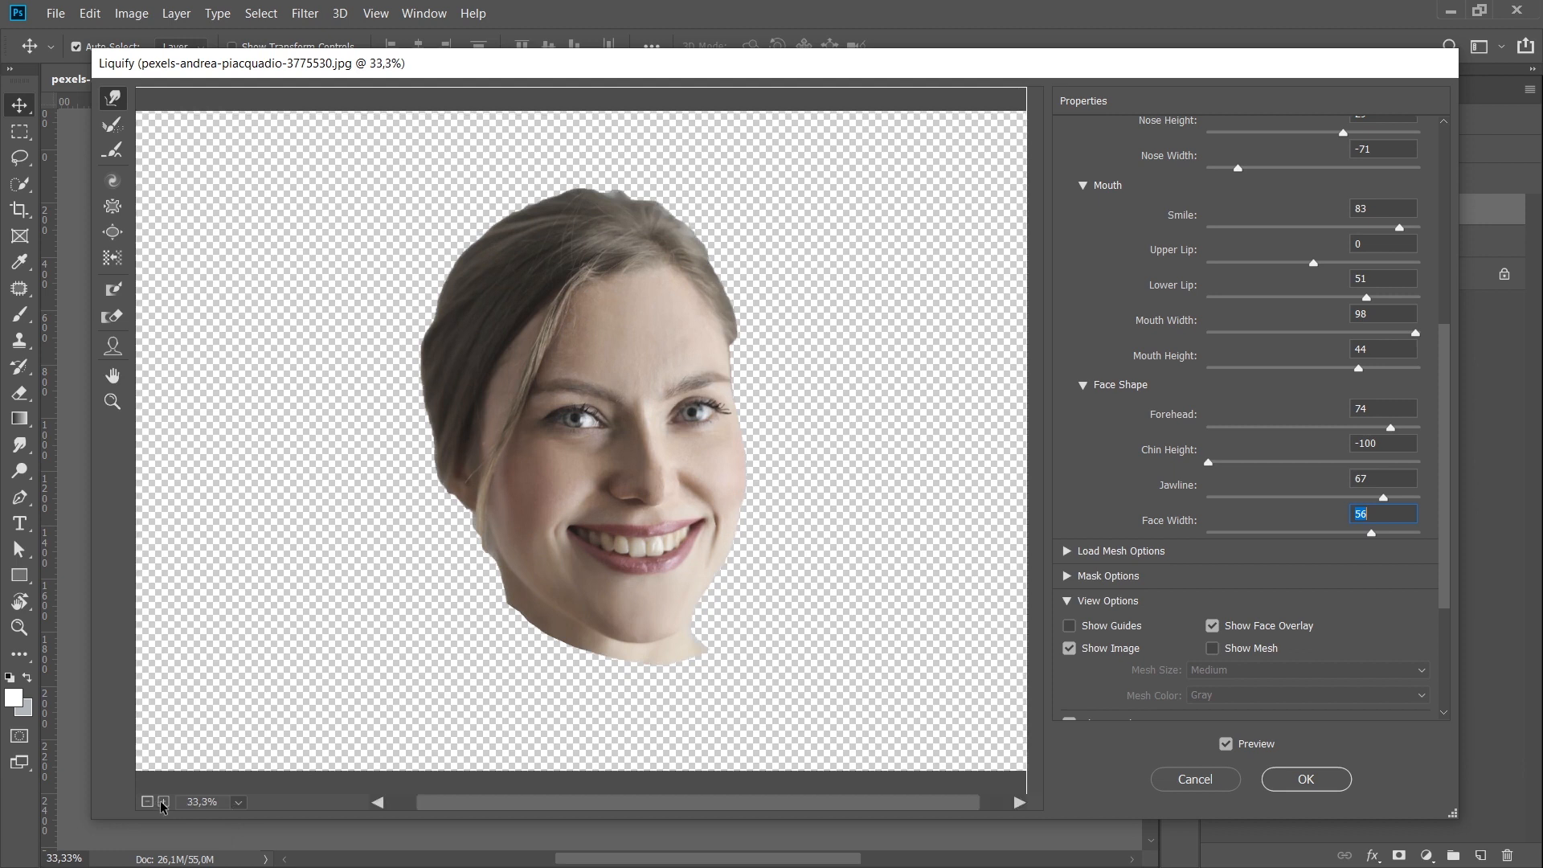
{"action": "left_click", "coordinate": [163, 802]}
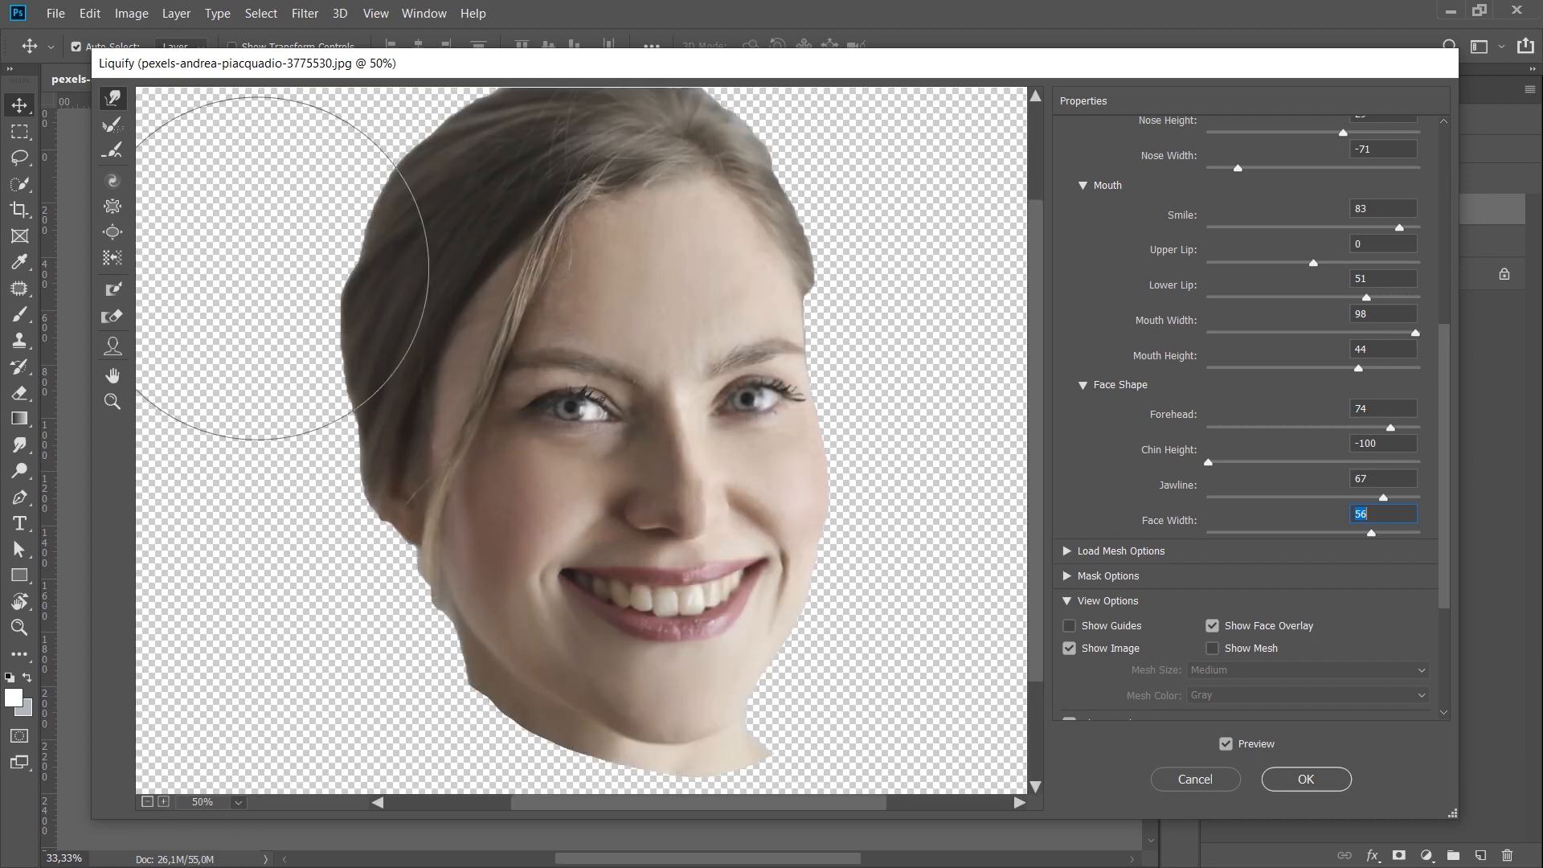
{"action": "left_click", "coordinate": [113, 233]}
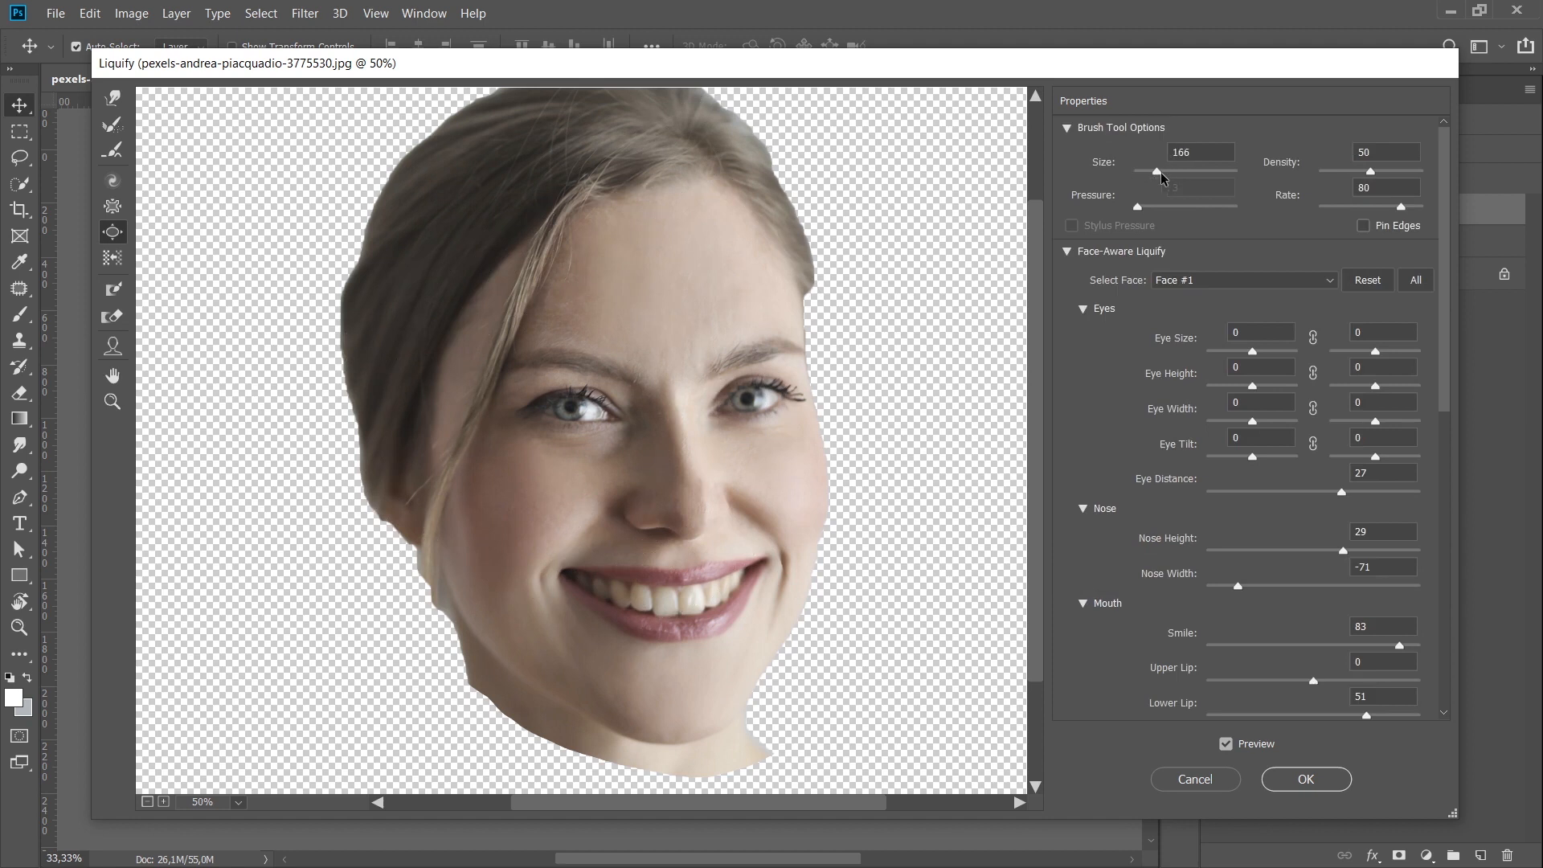
{"action": "left_click_drag", "start_coordinate": [1156, 171], "coordinate": [1168, 171]}
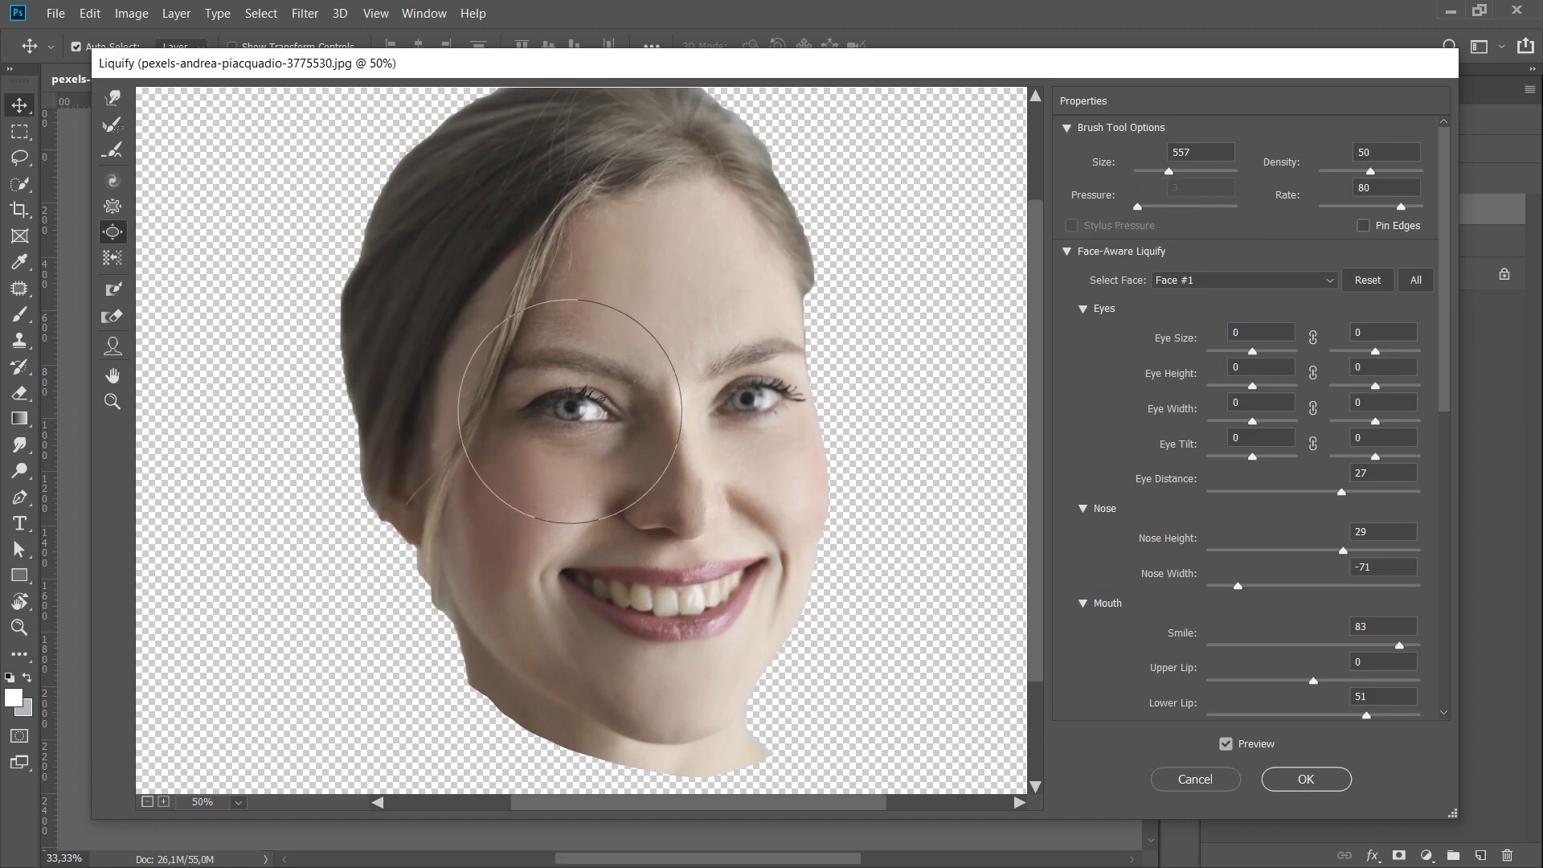
{"action": "left_click", "coordinate": [577, 410]}
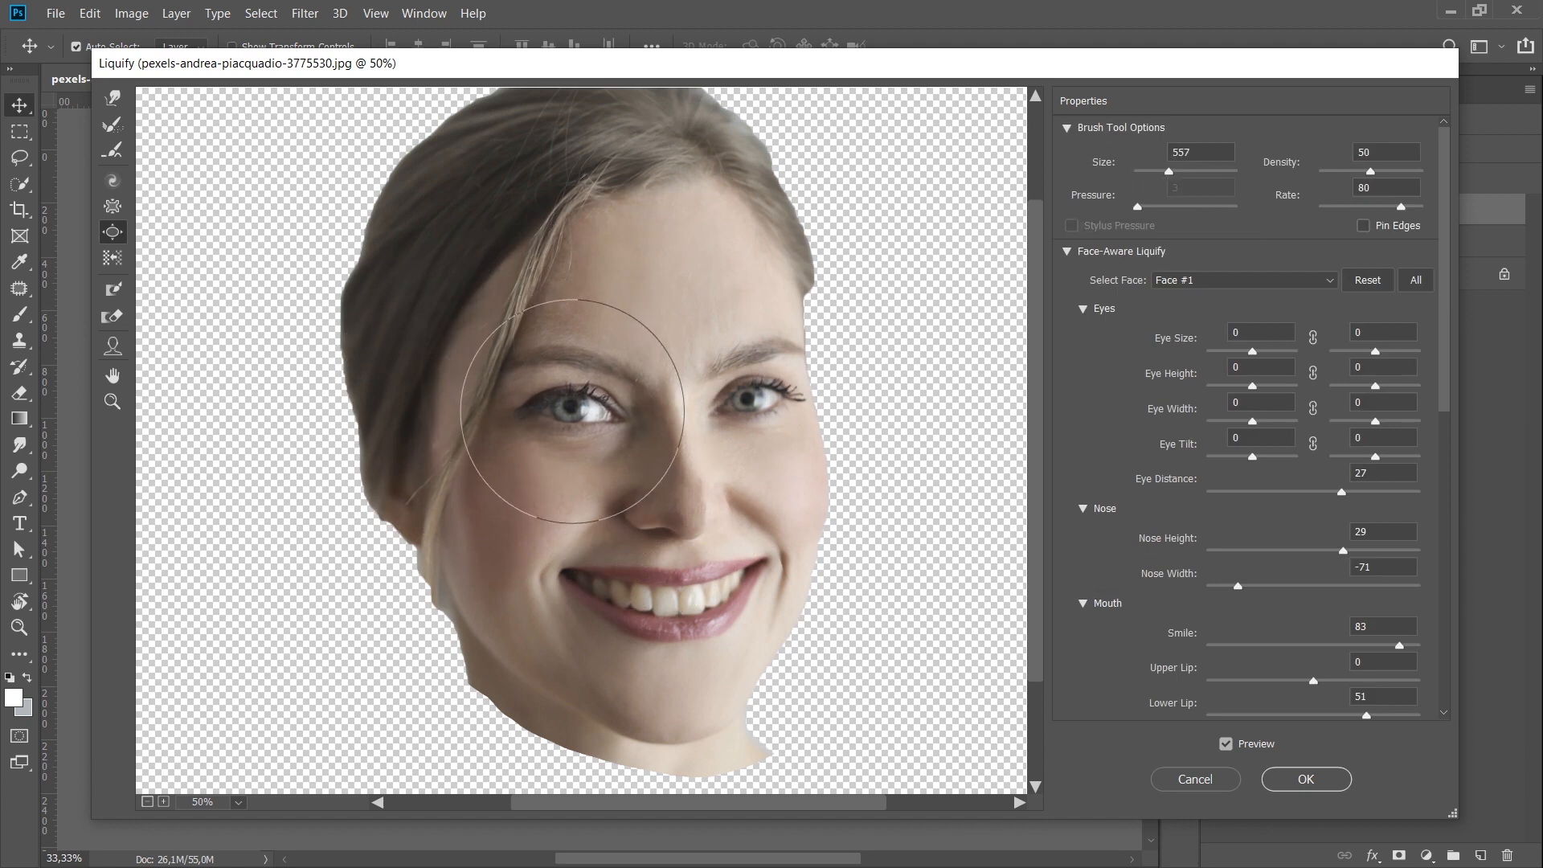
{"action": "left_click", "coordinate": [740, 397]}
{"action": "left_click", "coordinate": [755, 397]}
{"action": "left_click", "coordinate": [750, 397]}
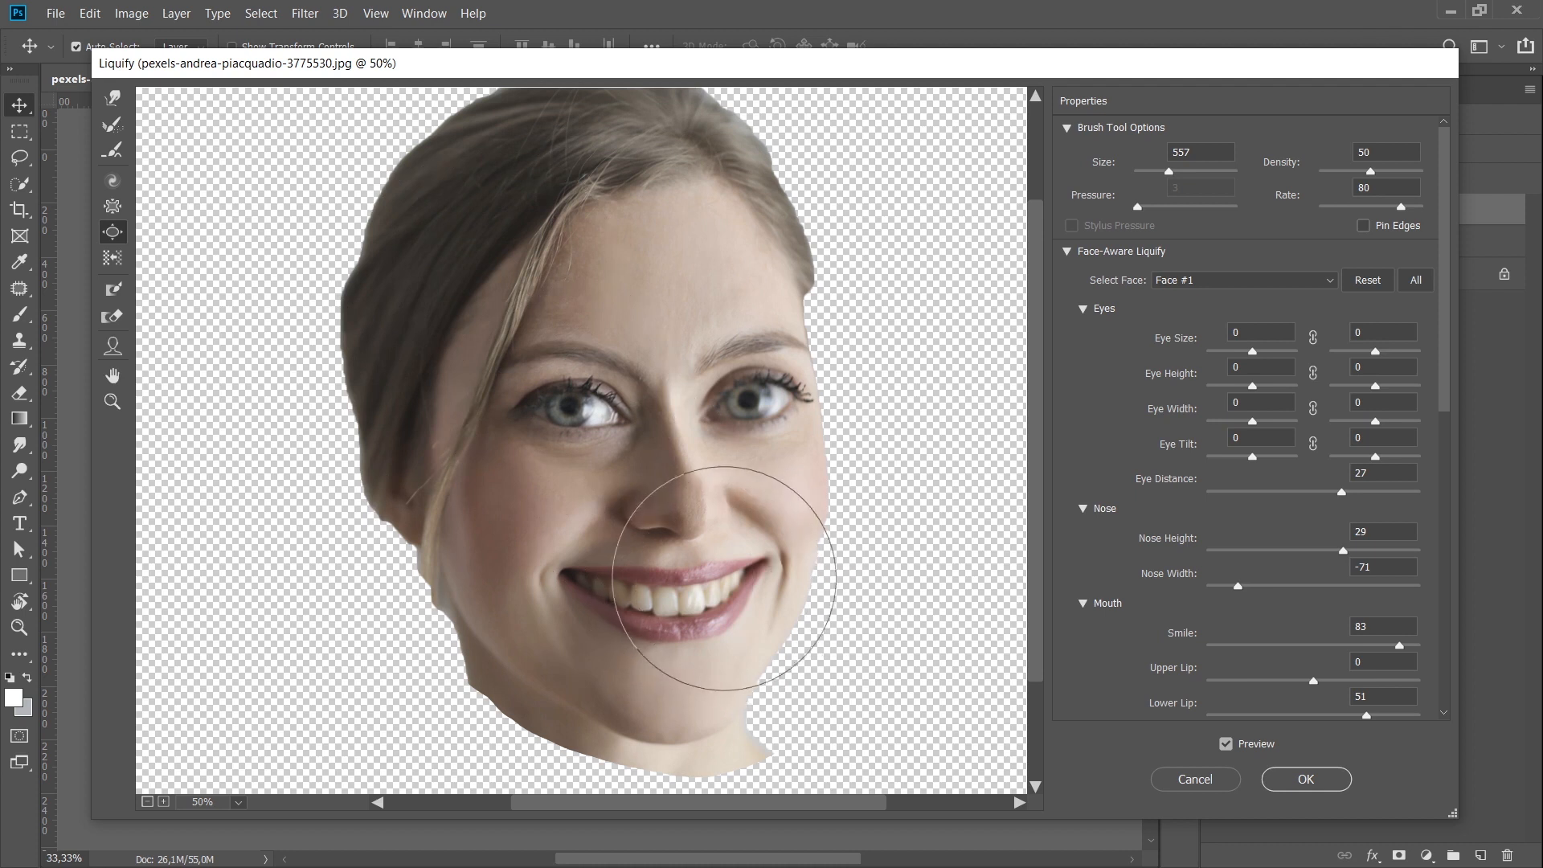
{"action": "mouse_move", "coordinate": [724, 580]}
{"action": "left_mouse_down"}
{"action": "mouse_move", "coordinate": [687, 599]}
{"action": "mouse_move", "coordinate": [772, 573]}
{"action": "mouse_move", "coordinate": [579, 578]}
{"action": "left_mouse_up"}
Shrink the nose with the Pucker tool, reducing the brush size to 294.
{"action": "left_click", "coordinate": [113, 209]}
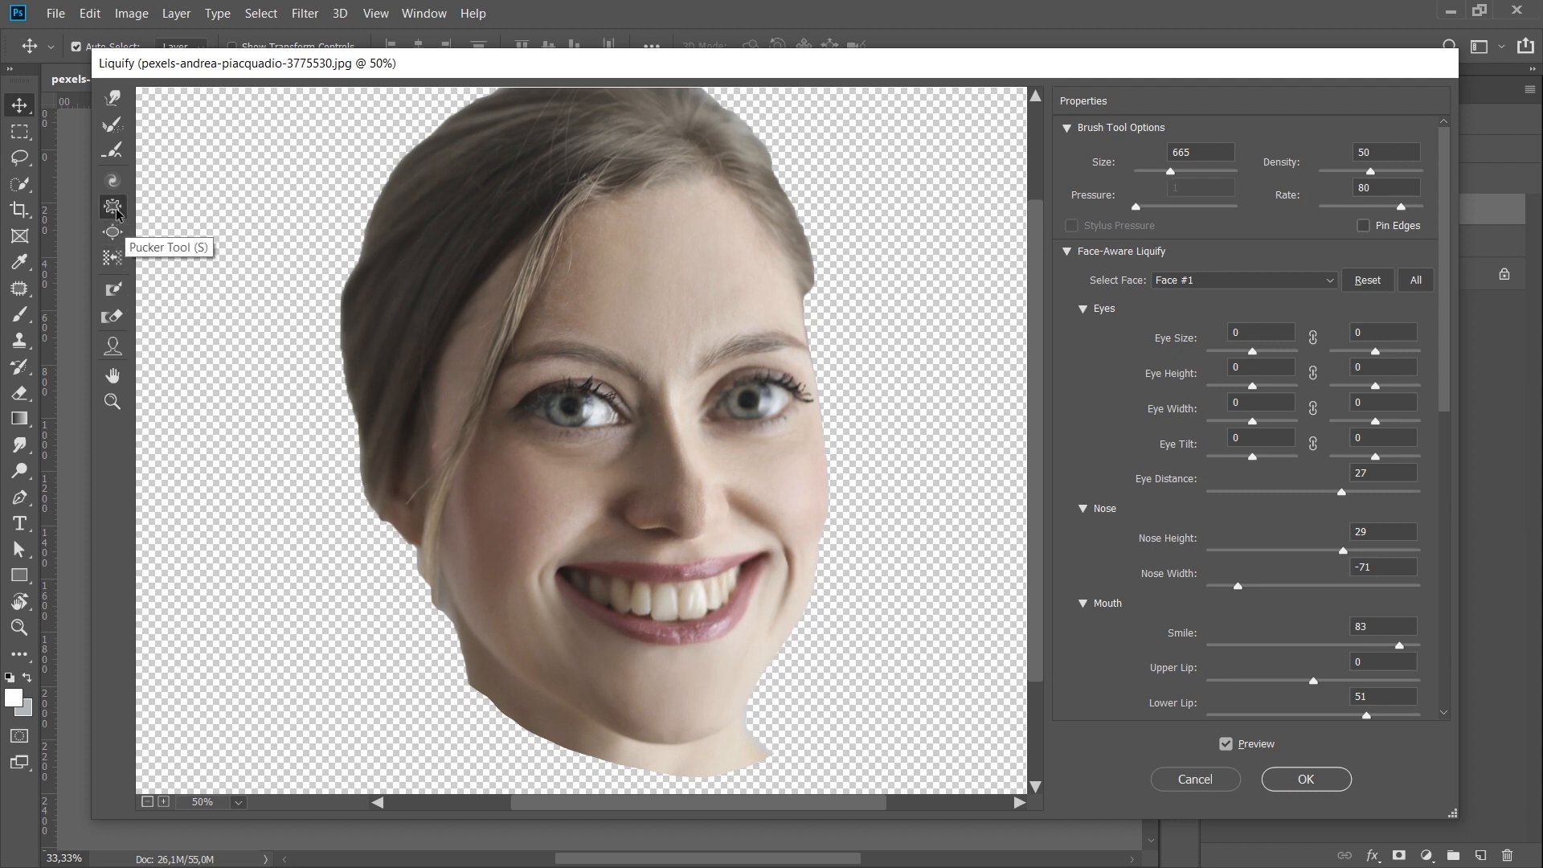
{"action": "left_click_drag", "start_coordinate": [700, 490], "coordinate": [607, 497], "text": "alt"}
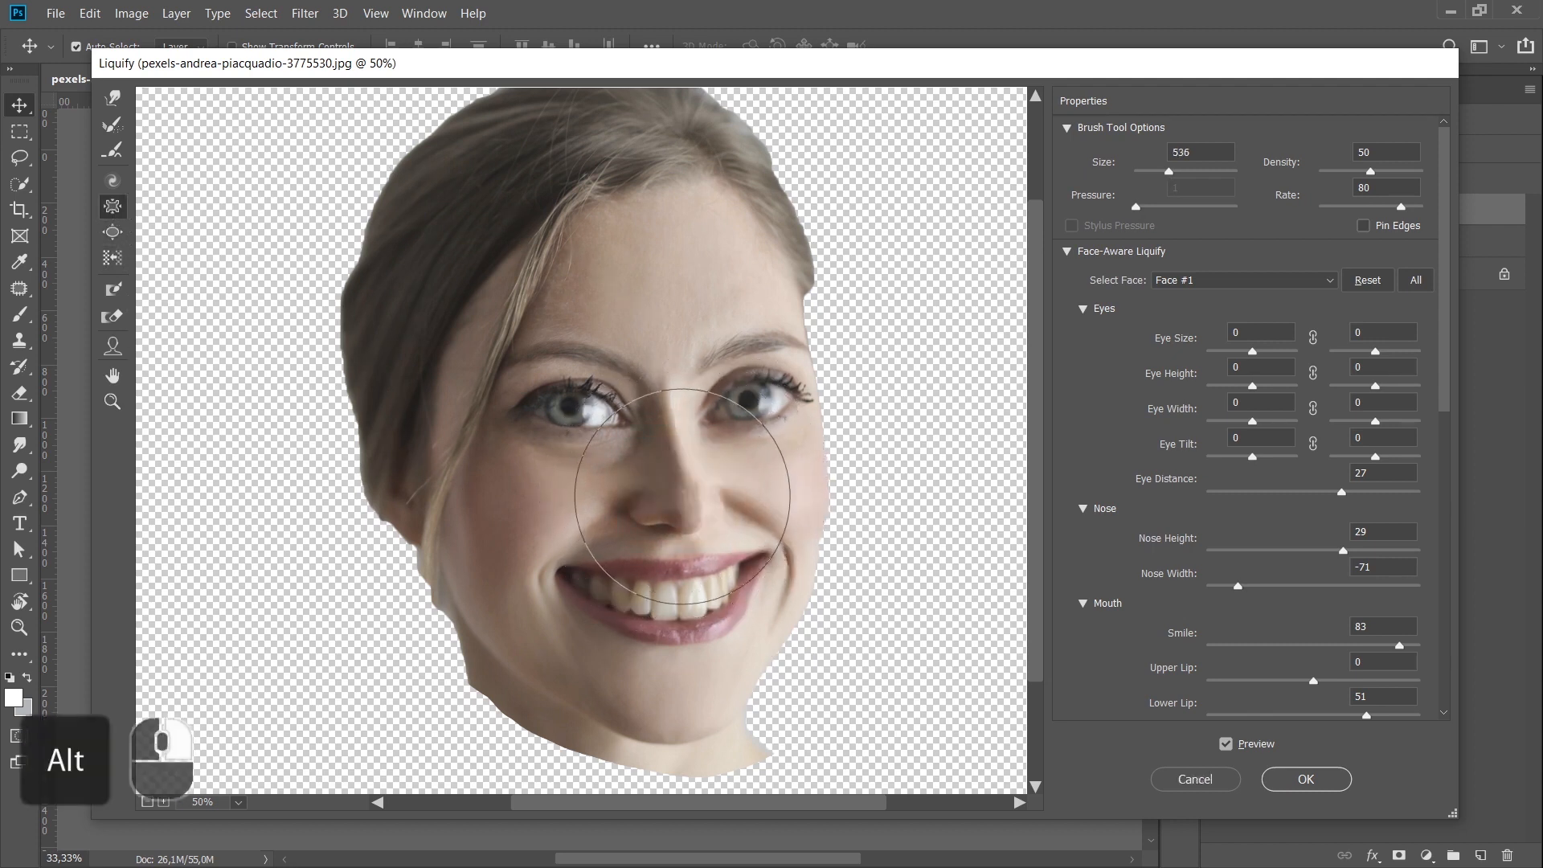
{"action": "left_click_drag", "start_coordinate": [744, 540], "coordinate": [659, 530], "text": "alt"}
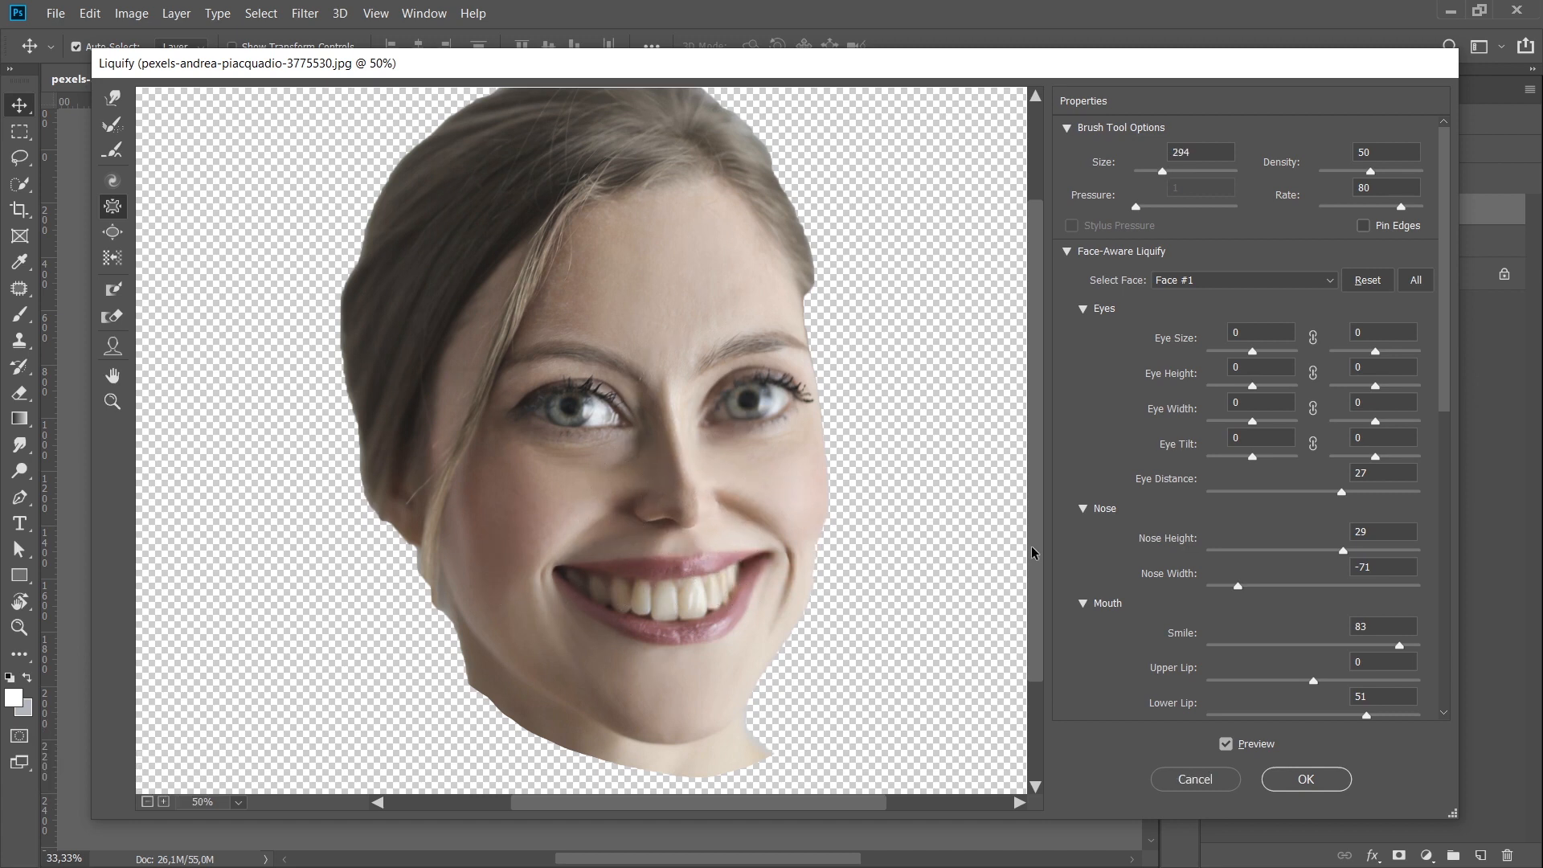
Pull the chin and jaw downward into a longer shape with the Forward Warp tool at brush size 462.
{"action": "left_click", "coordinate": [112, 98]}
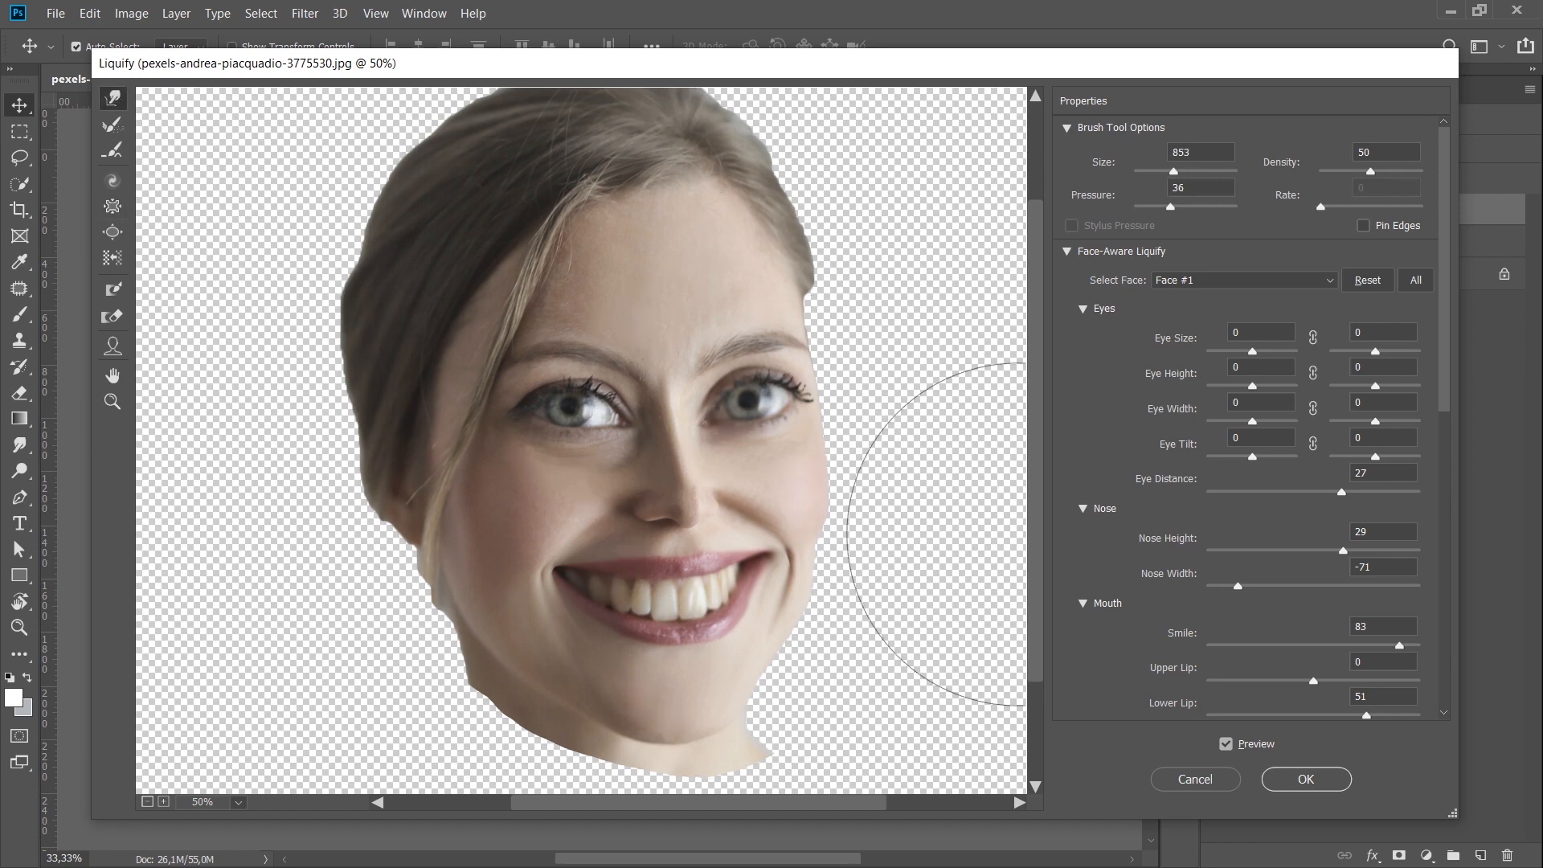
{"action": "left_click_drag", "start_coordinate": [1042, 541], "coordinate": [1051, 607]}
{"action": "mouse_move", "coordinate": [698, 607]}
{"action": "left_mouse_down"}
{"action": "mouse_move", "coordinate": [624, 608]}
{"action": "mouse_move", "coordinate": [713, 617]}
{"action": "mouse_move", "coordinate": [714, 654]}
{"action": "left_mouse_up"}
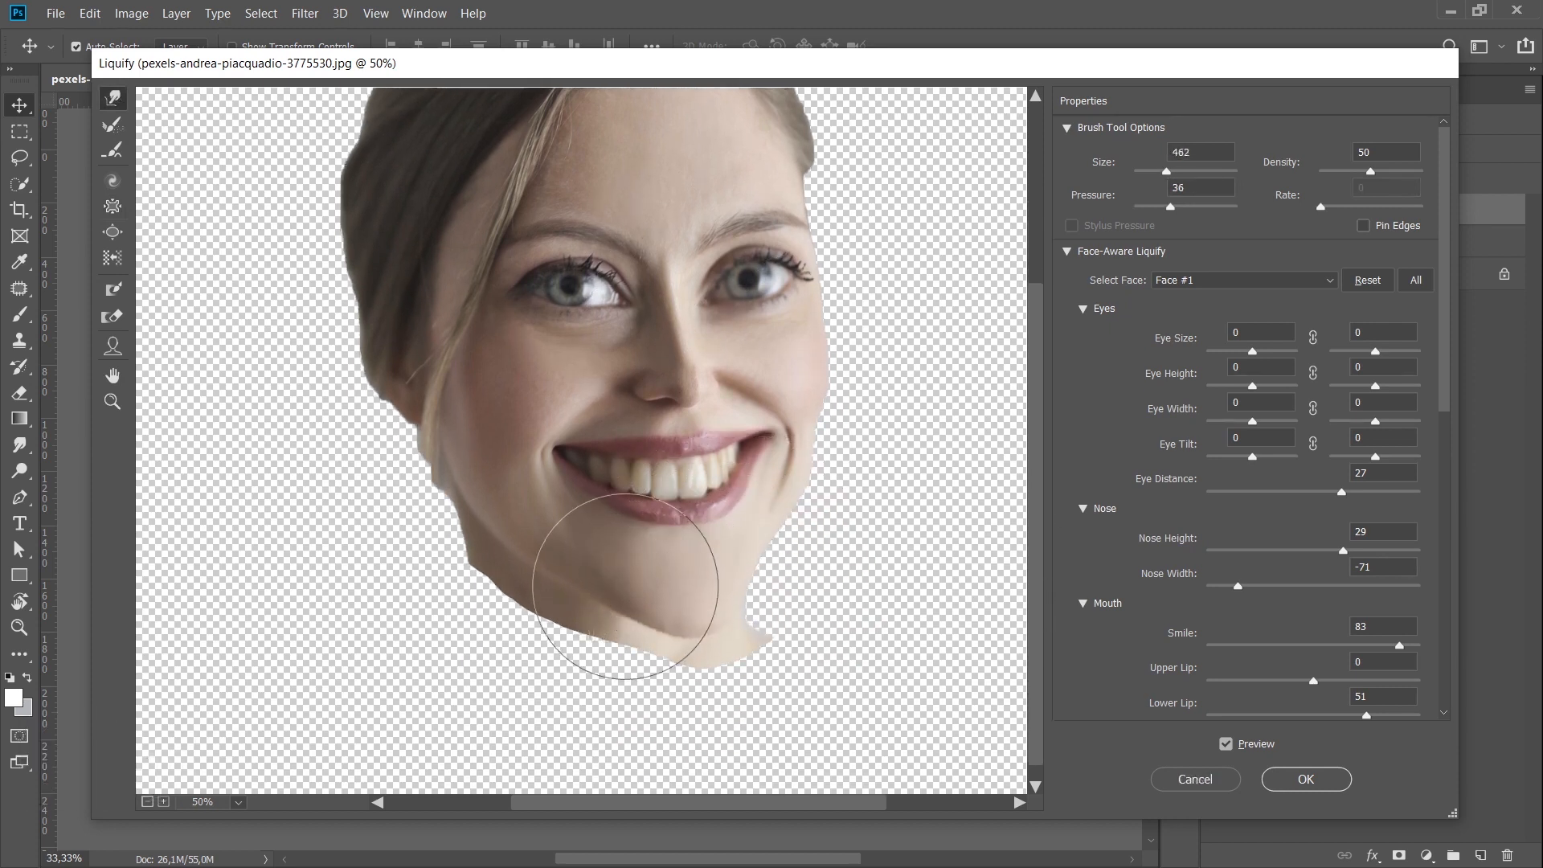
{"action": "left_click_drag", "start_coordinate": [624, 584], "coordinate": [655, 628]}
{"action": "left_click_drag", "start_coordinate": [752, 604], "coordinate": [779, 647]}
{"action": "left_click_drag", "start_coordinate": [756, 567], "coordinate": [799, 635]}
{"action": "left_click_drag", "start_coordinate": [648, 599], "coordinate": [658, 631]}
{"action": "left_click_drag", "start_coordinate": [565, 543], "coordinate": [591, 578]}
{"action": "mouse_move", "coordinate": [709, 633]}
{"action": "left_mouse_down"}
{"action": "mouse_move", "coordinate": [750, 636]}
{"action": "mouse_move", "coordinate": [709, 639]}
{"action": "left_mouse_up"}
{"action": "left_click_drag", "start_coordinate": [804, 568], "coordinate": [850, 609]}
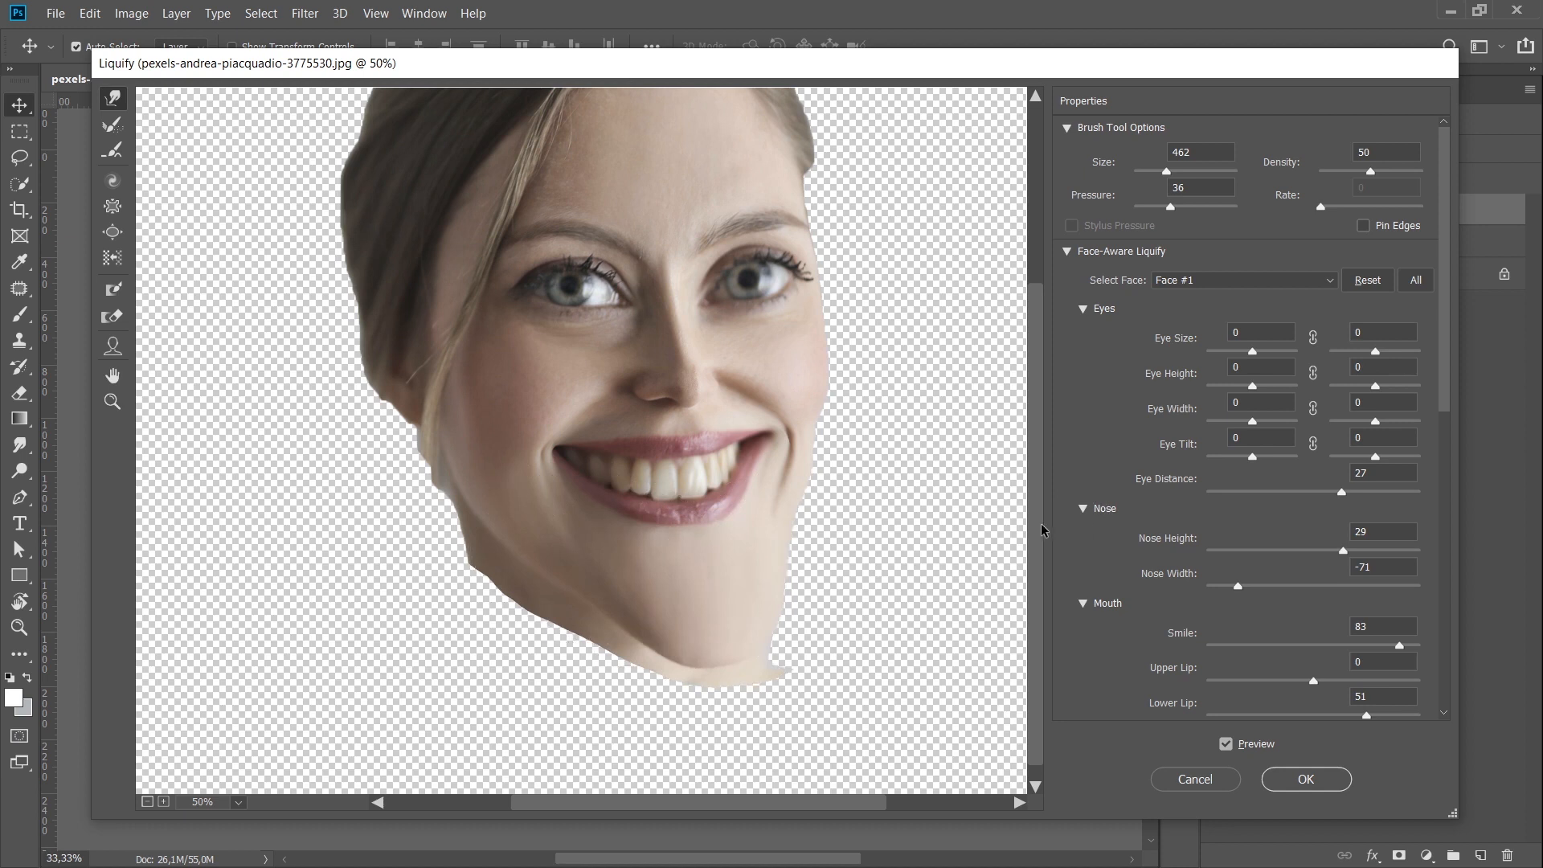
Push the hair outline inward and the far cheek slightly outward with the Forward Warp tool at brush size 706.
{"action": "left_click_drag", "start_coordinate": [1041, 531], "coordinate": [1041, 521]}
{"action": "left_click_drag", "start_coordinate": [1037, 392], "coordinate": [1037, 341]}
{"action": "mouse_move", "coordinate": [855, 390]}
{"action": "left_mouse_down"}
{"action": "mouse_move", "coordinate": [902, 389]}
{"action": "mouse_move", "coordinate": [867, 359]}
{"action": "left_mouse_up"}
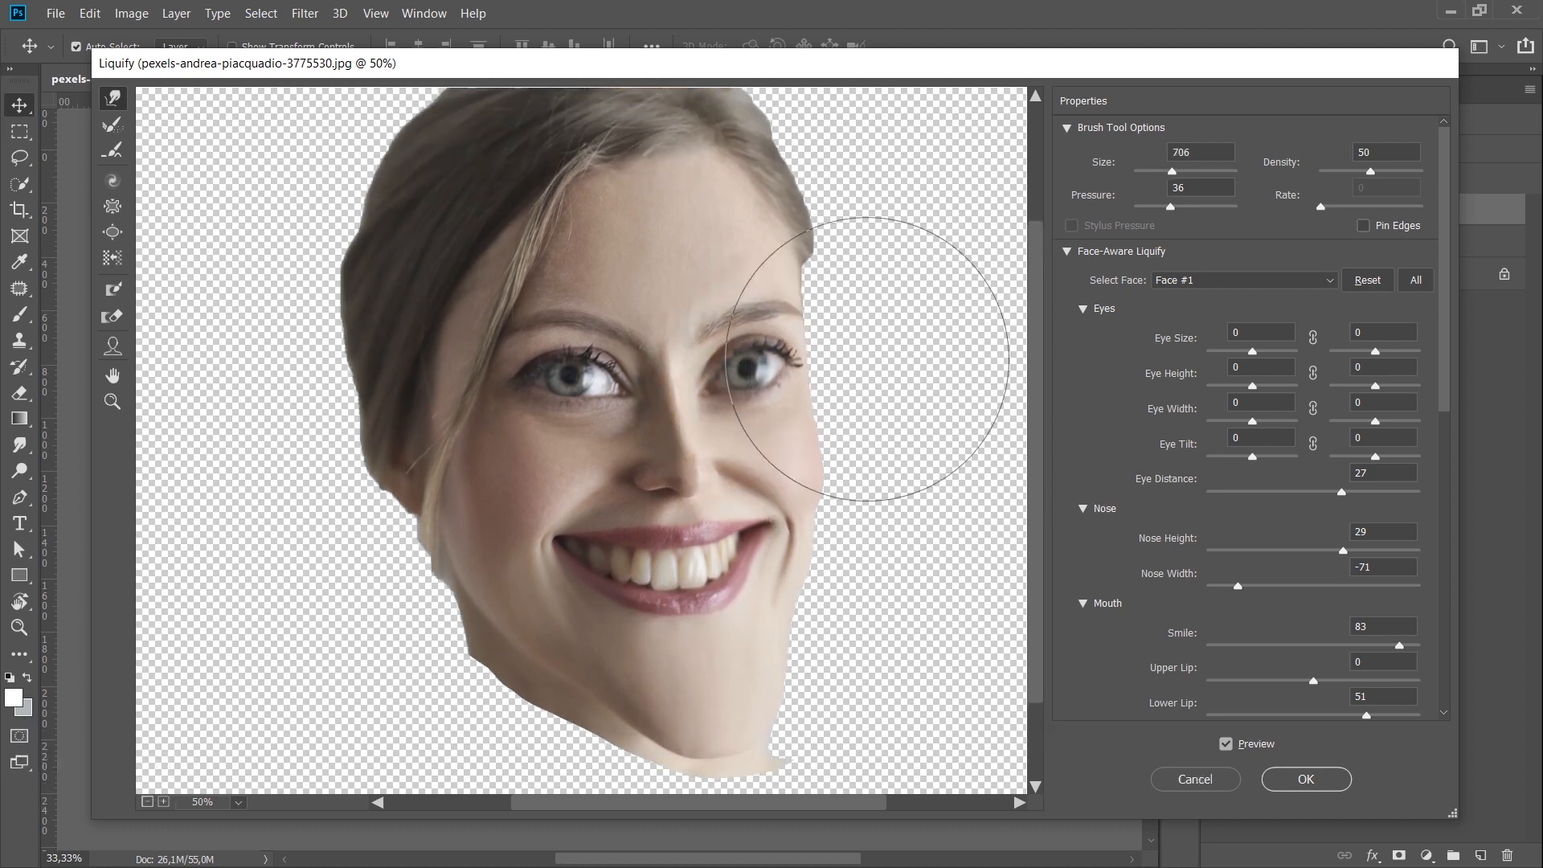
{"action": "left_click_drag", "start_coordinate": [334, 266], "coordinate": [358, 407]}
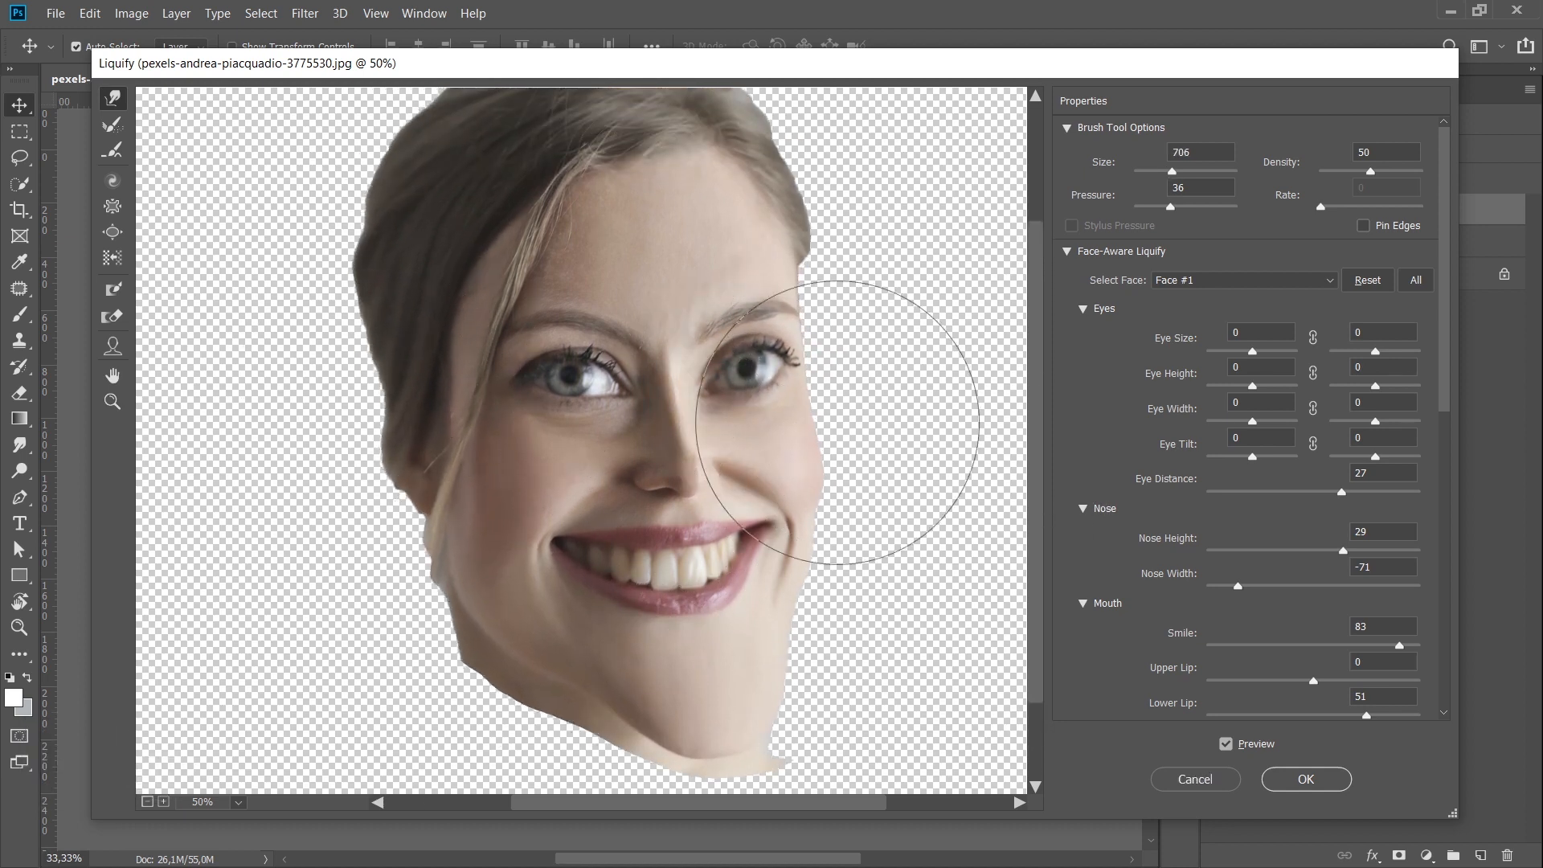
{"action": "scroll", "coordinate": [804, 289], "scroll_direction": "up", "scroll_amount": 2}
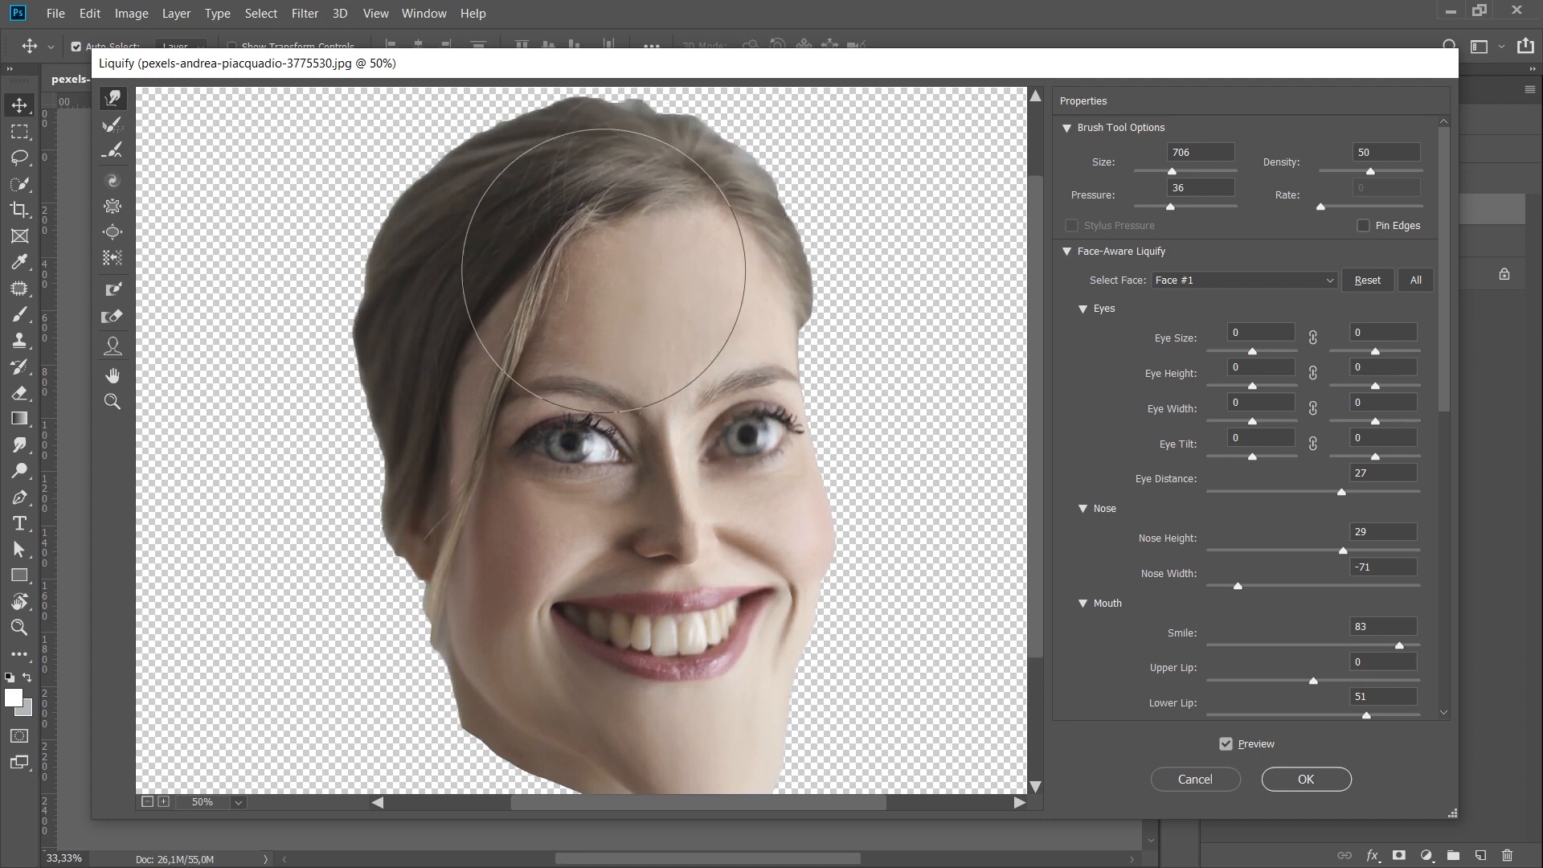
{"action": "scroll", "coordinate": [590, 673], "scroll_direction": "down", "scroll_amount": 5}
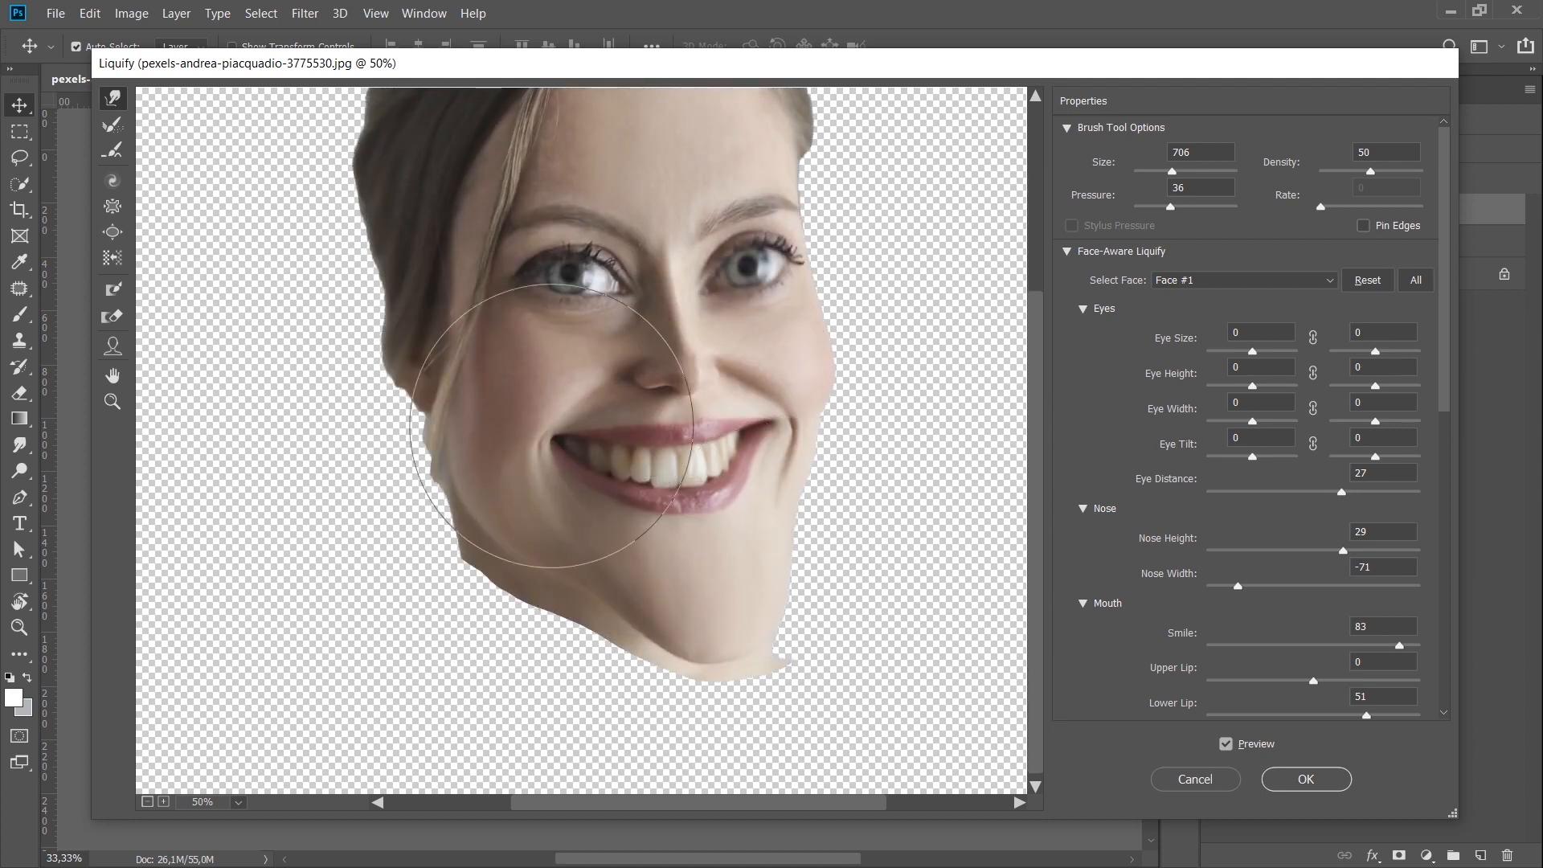
{"action": "scroll", "coordinate": [917, 358], "scroll_direction": "up", "scroll_amount": 2}
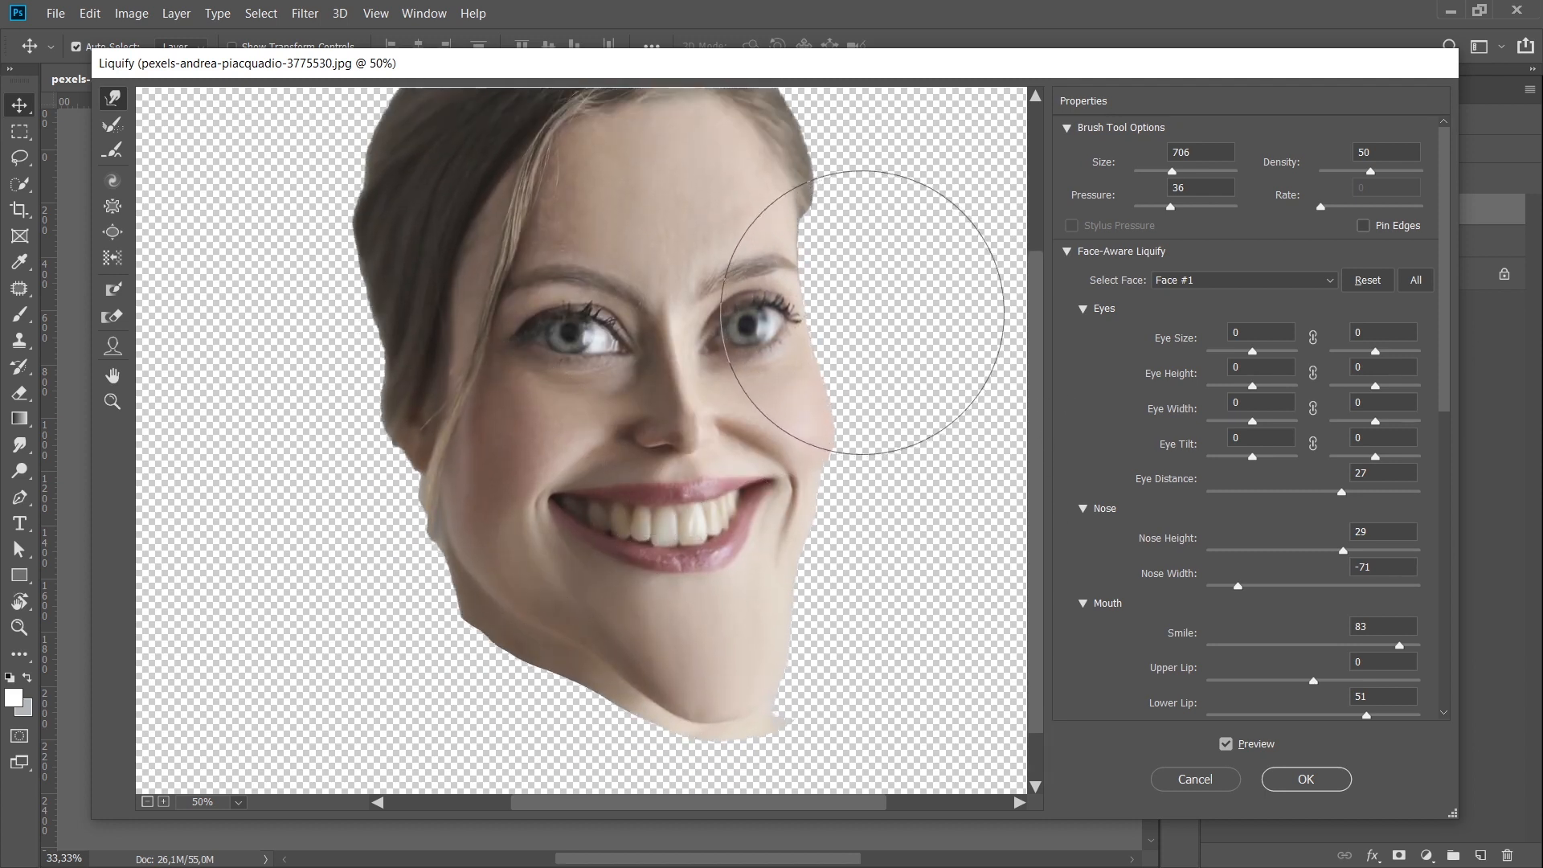
Bulge both cheeks outward with the Forward Warp tool at brush size 416 and apply the Liquify filter to the head layer.
{"action": "mouse_move", "coordinate": [844, 431]}
{"action": "left_mouse_down"}
{"action": "mouse_move", "coordinate": [747, 436]}
{"action": "mouse_move", "coordinate": [852, 424]}
{"action": "mouse_move", "coordinate": [848, 383]}
{"action": "left_mouse_up"}
{"action": "left_click_drag", "start_coordinate": [823, 455], "coordinate": [848, 480]}
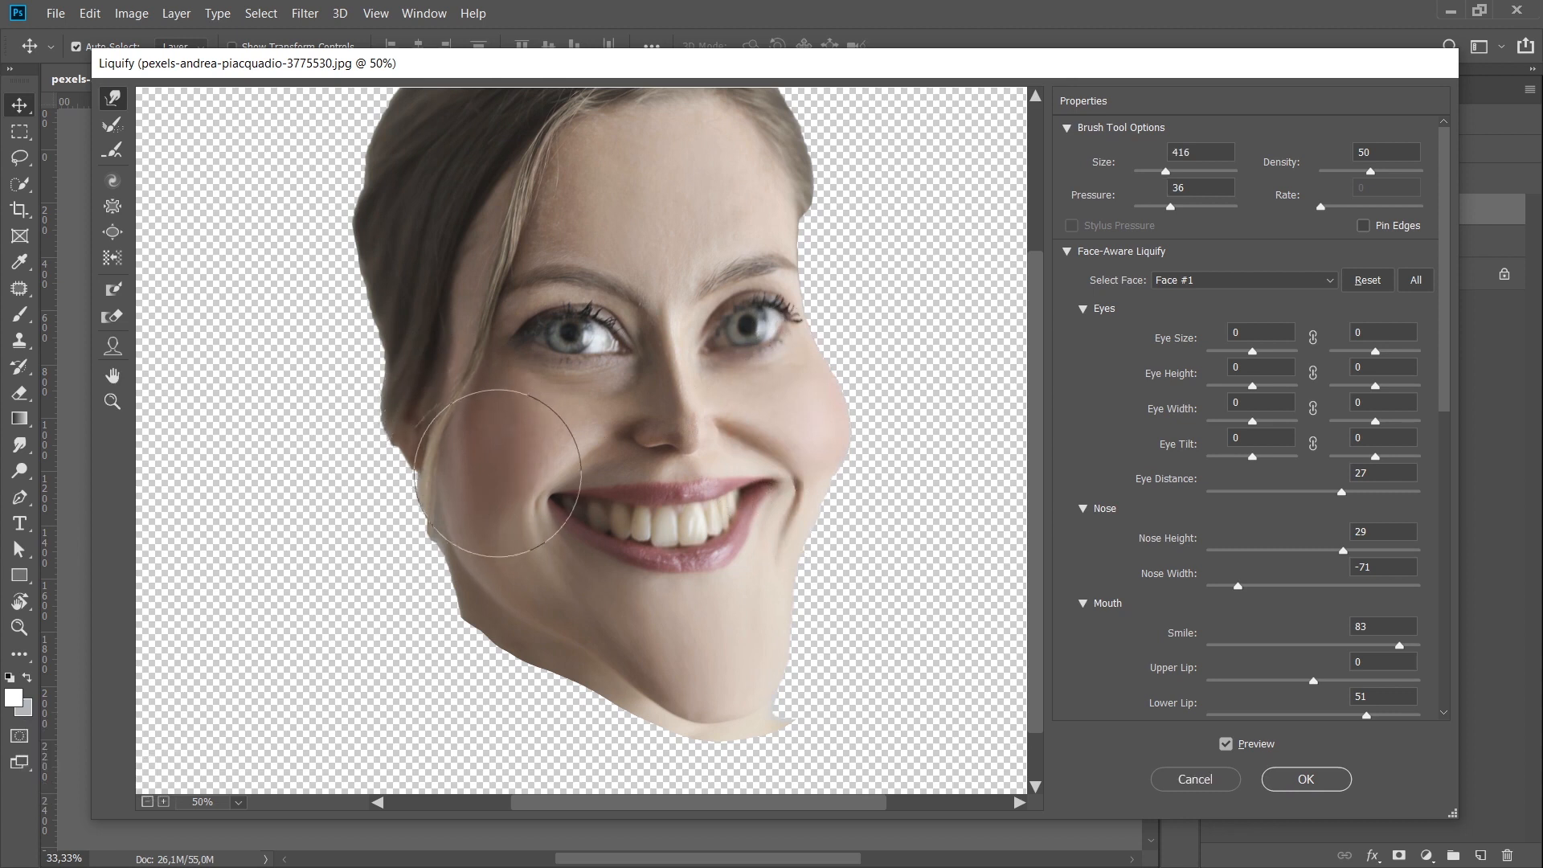
{"action": "left_click_drag", "start_coordinate": [497, 473], "coordinate": [448, 482]}
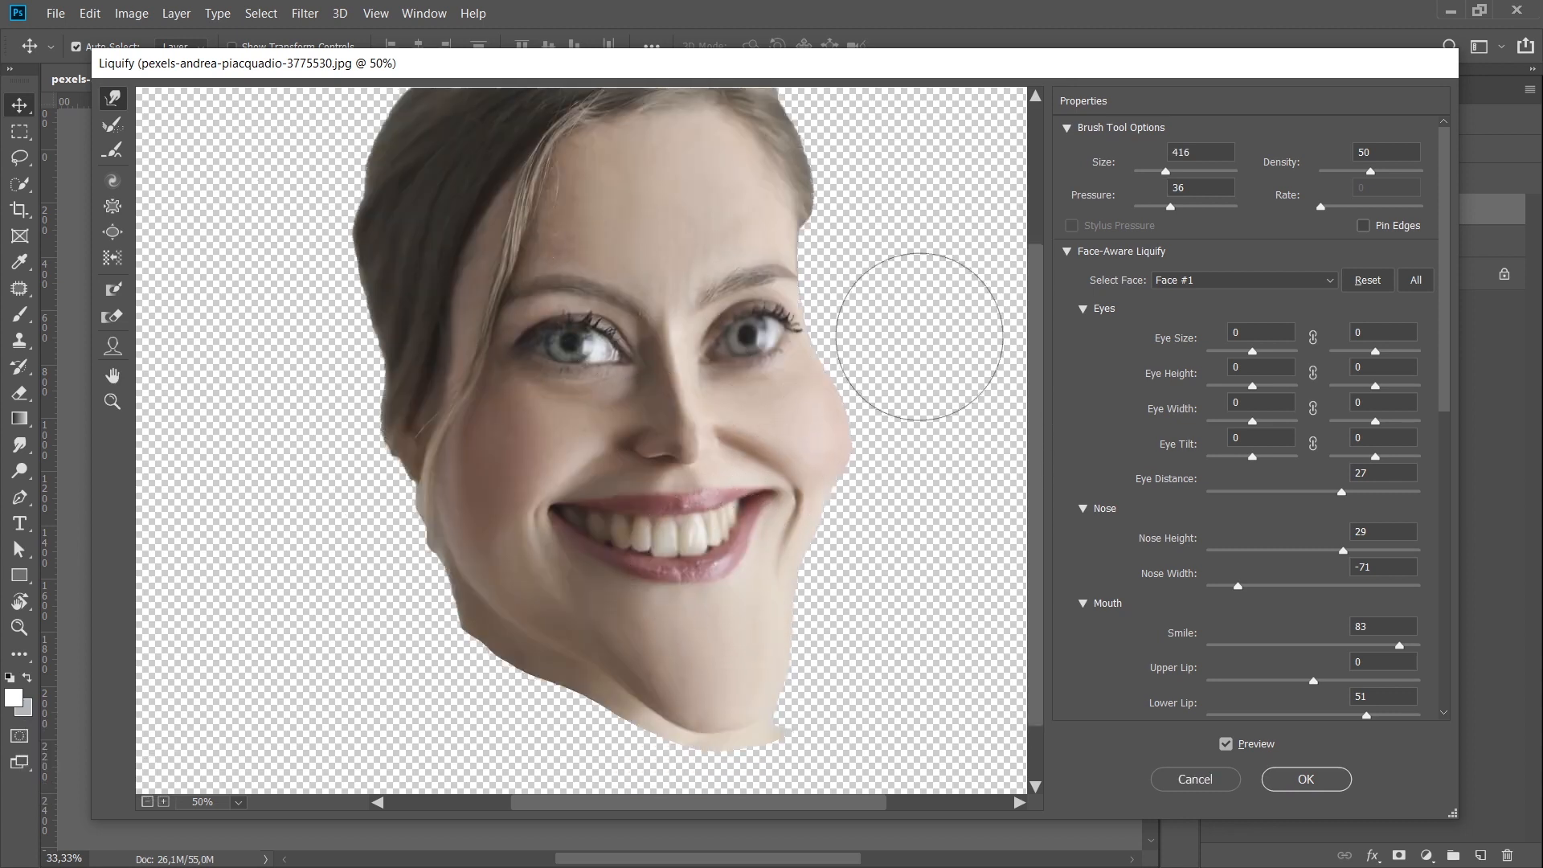
{"action": "left_click", "coordinate": [1281, 778]}
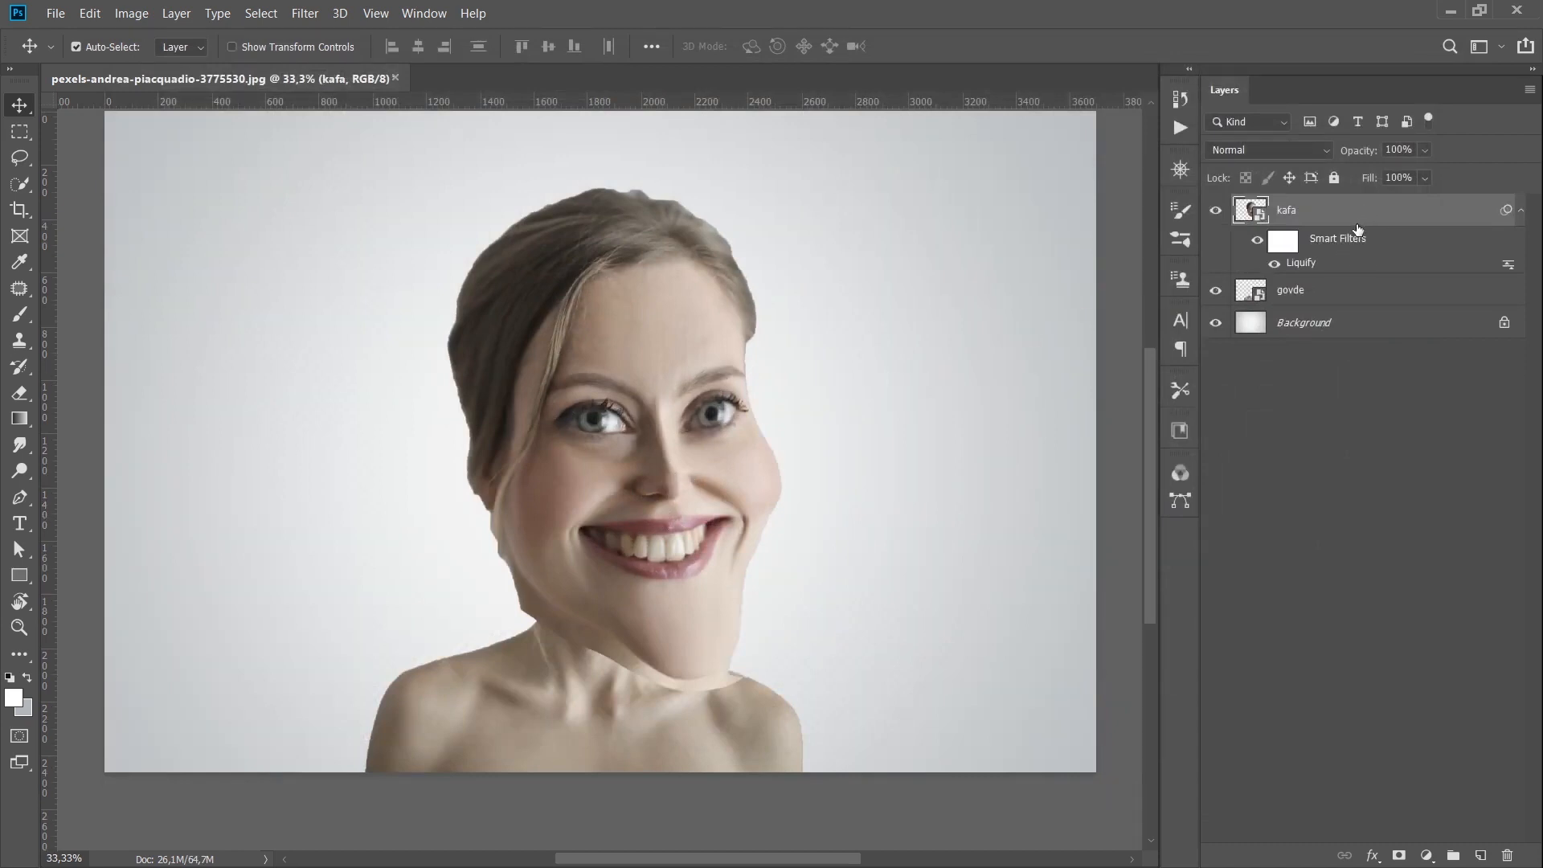
{"action": "double_click", "coordinate": [1300, 262]}
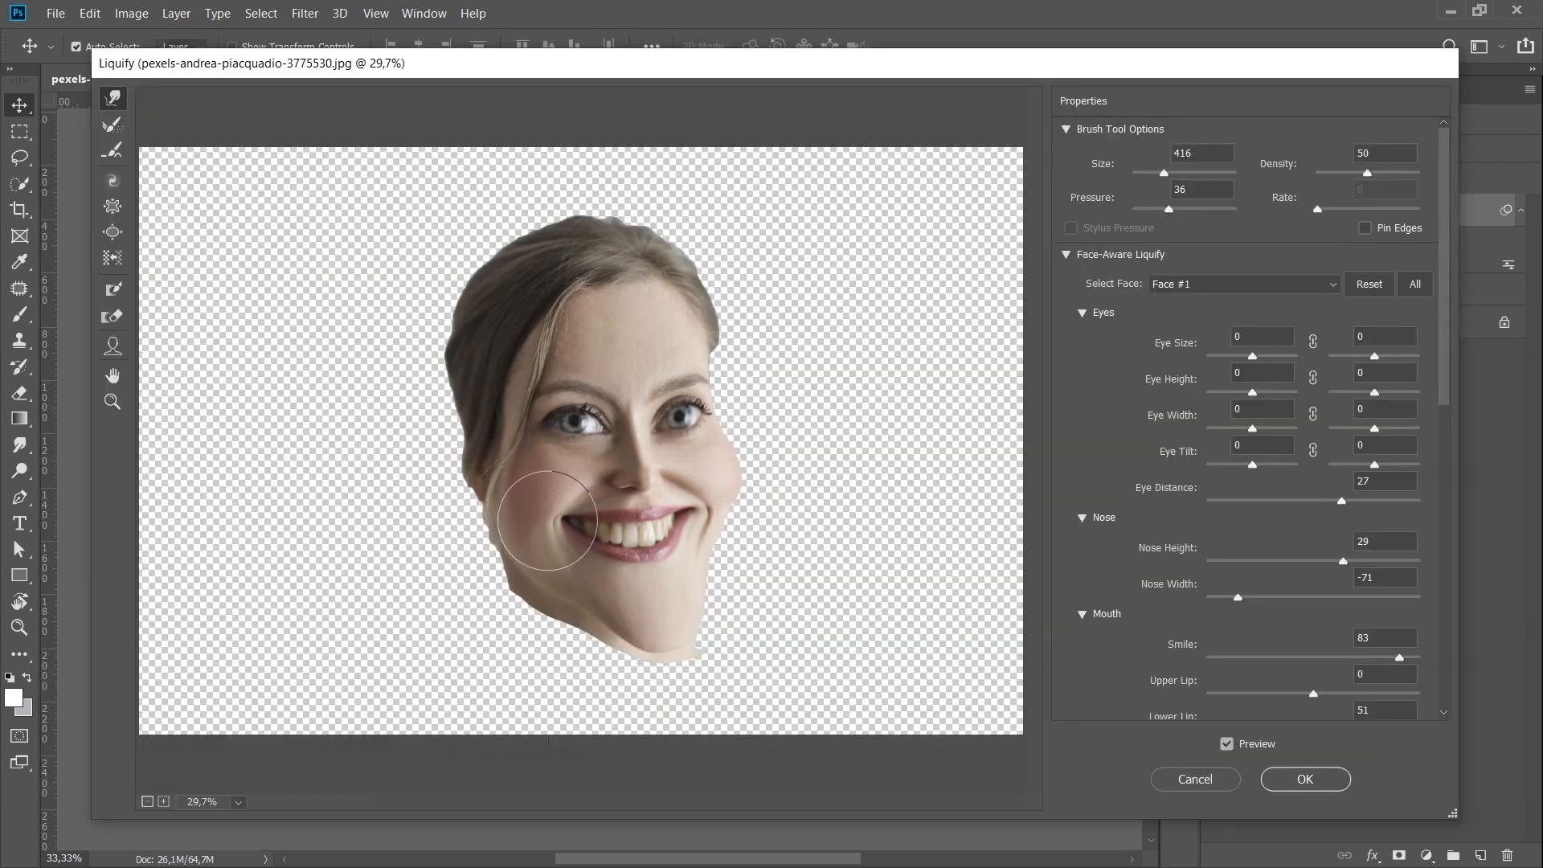
{"action": "left_click", "coordinate": [1170, 784]}
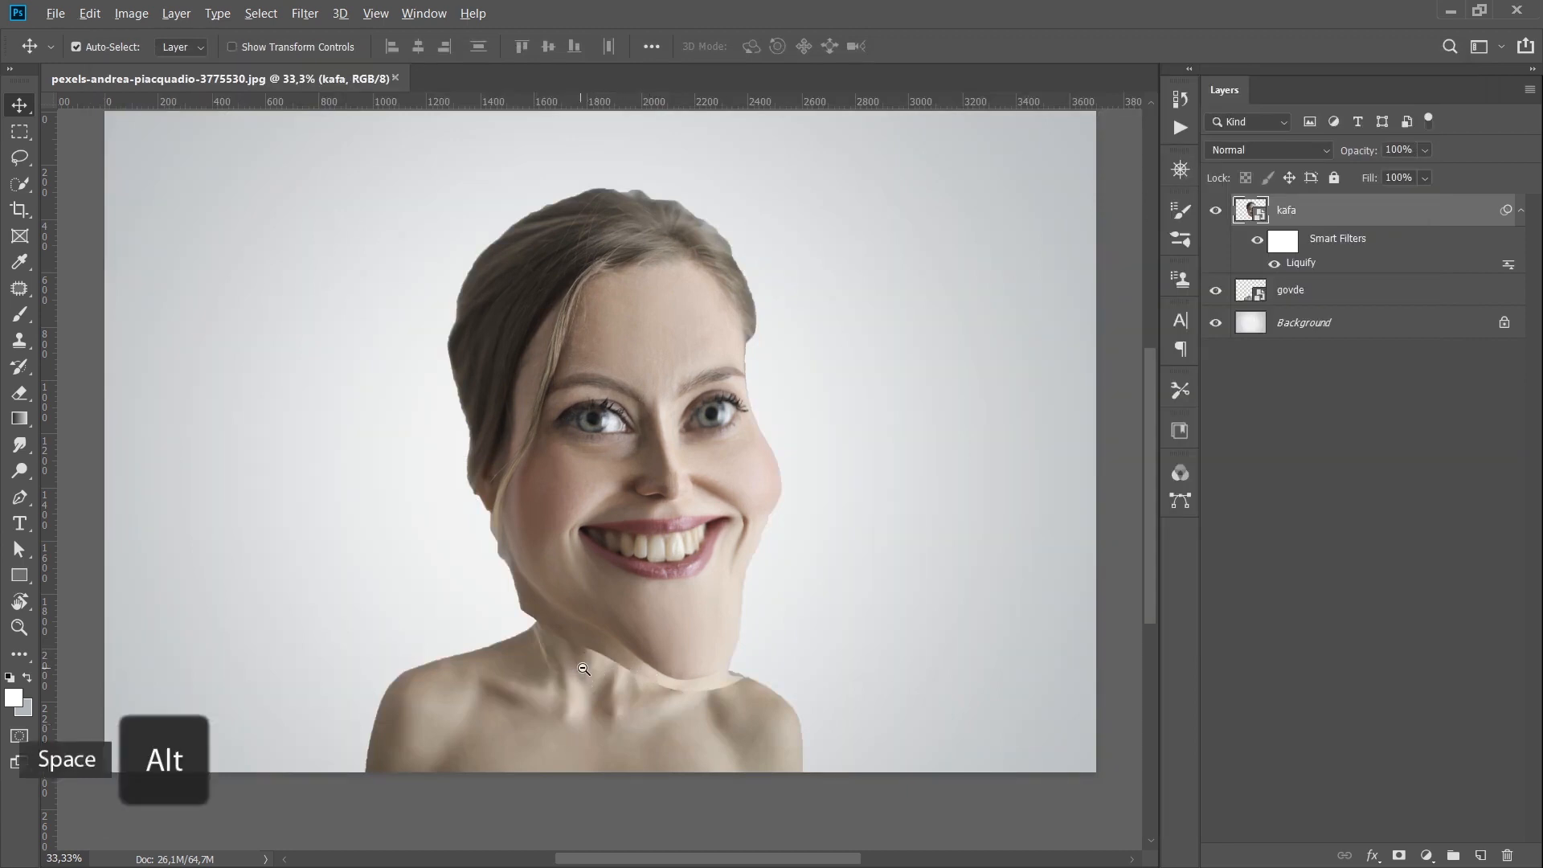
Add a layer mask to the kafa layer and paint out the leftover neck skin below the chin and jaw in black.
{"action": "scroll", "coordinate": [578, 672], "scroll_direction": "up", "scroll_amount": 5}
{"action": "left_click_drag", "start_coordinate": [562, 750], "coordinate": [628, 609]}
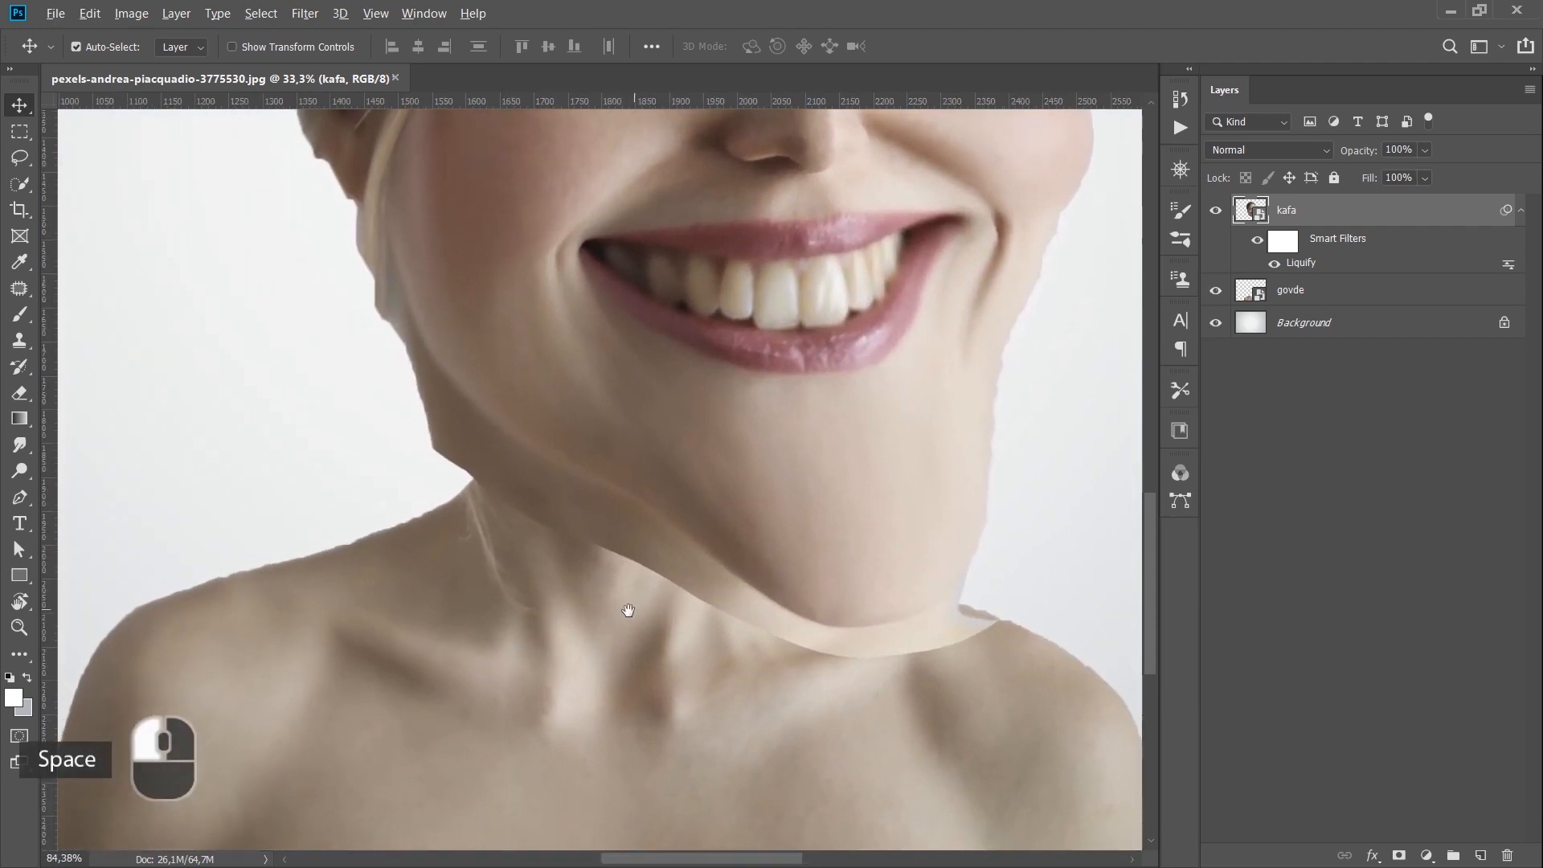
{"action": "left_click", "coordinate": [1400, 857]}
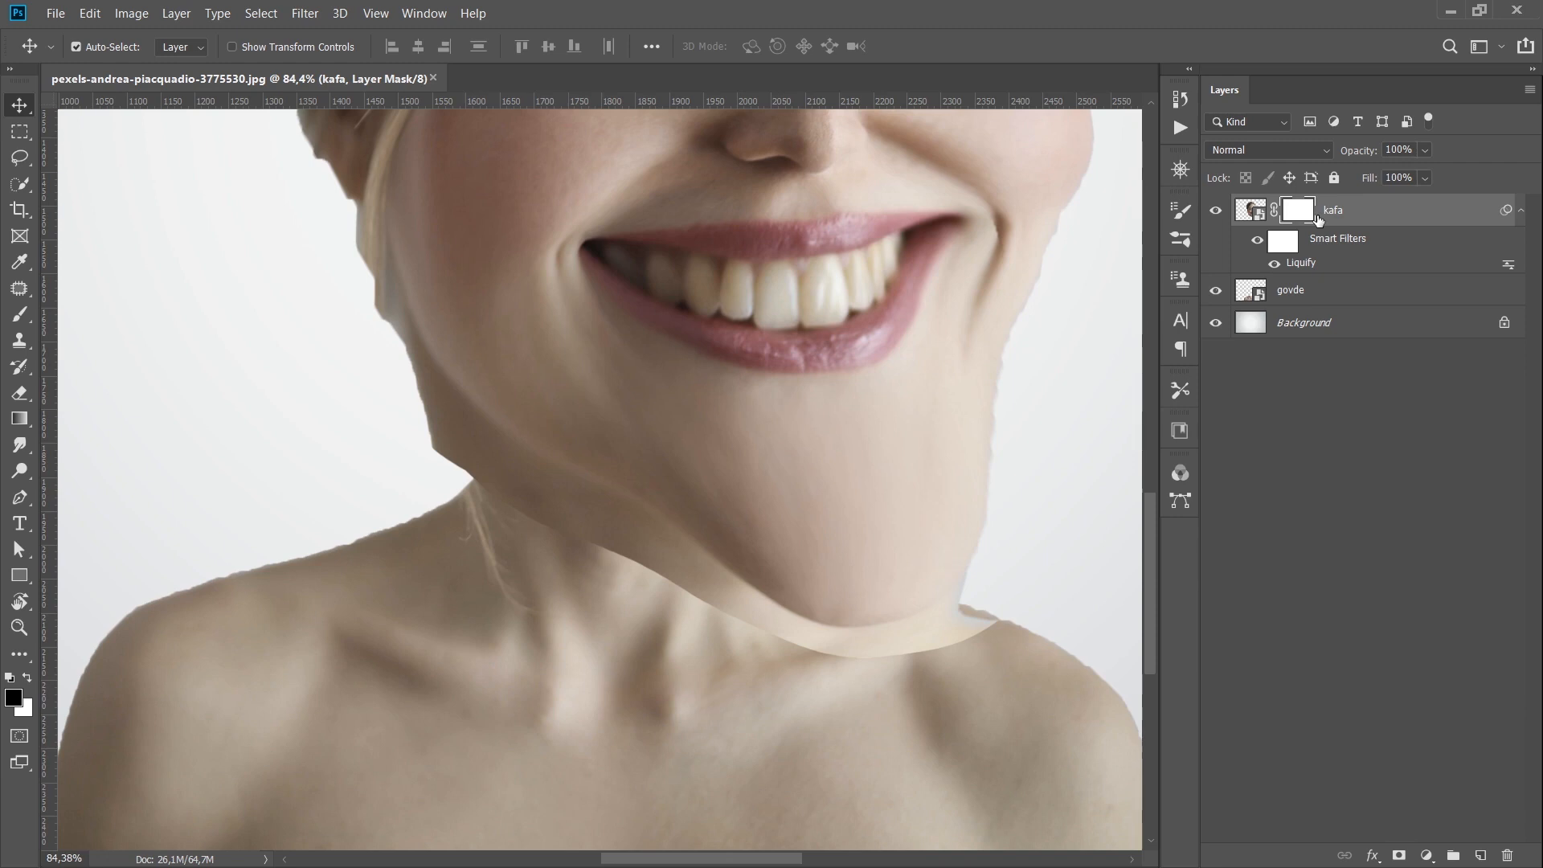
{"action": "key", "text": "b"}
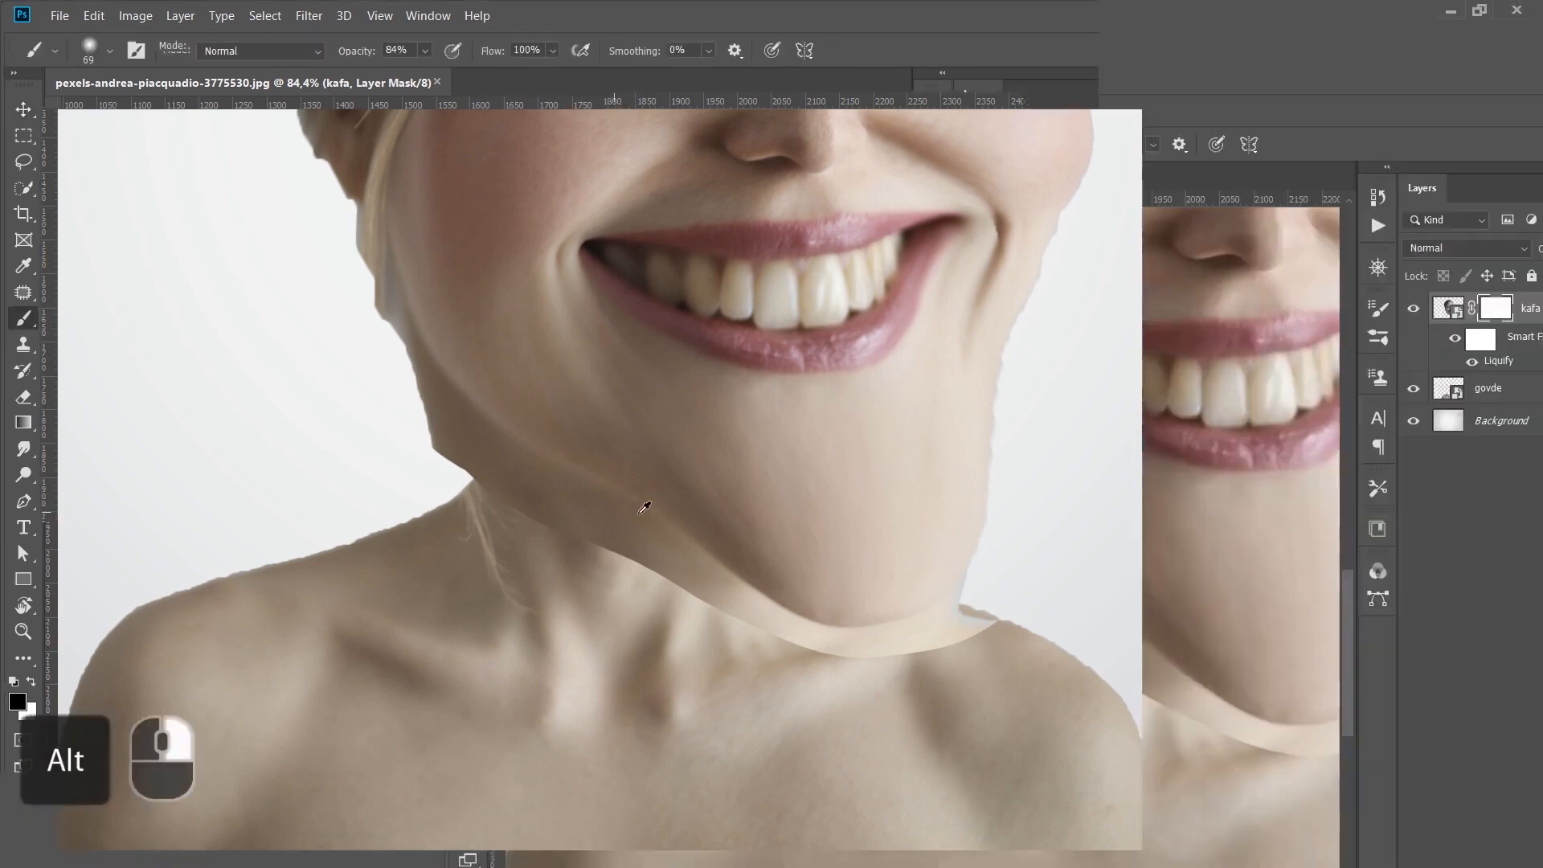
{"action": "left_click_drag", "start_coordinate": [615, 514], "coordinate": [689, 521]}
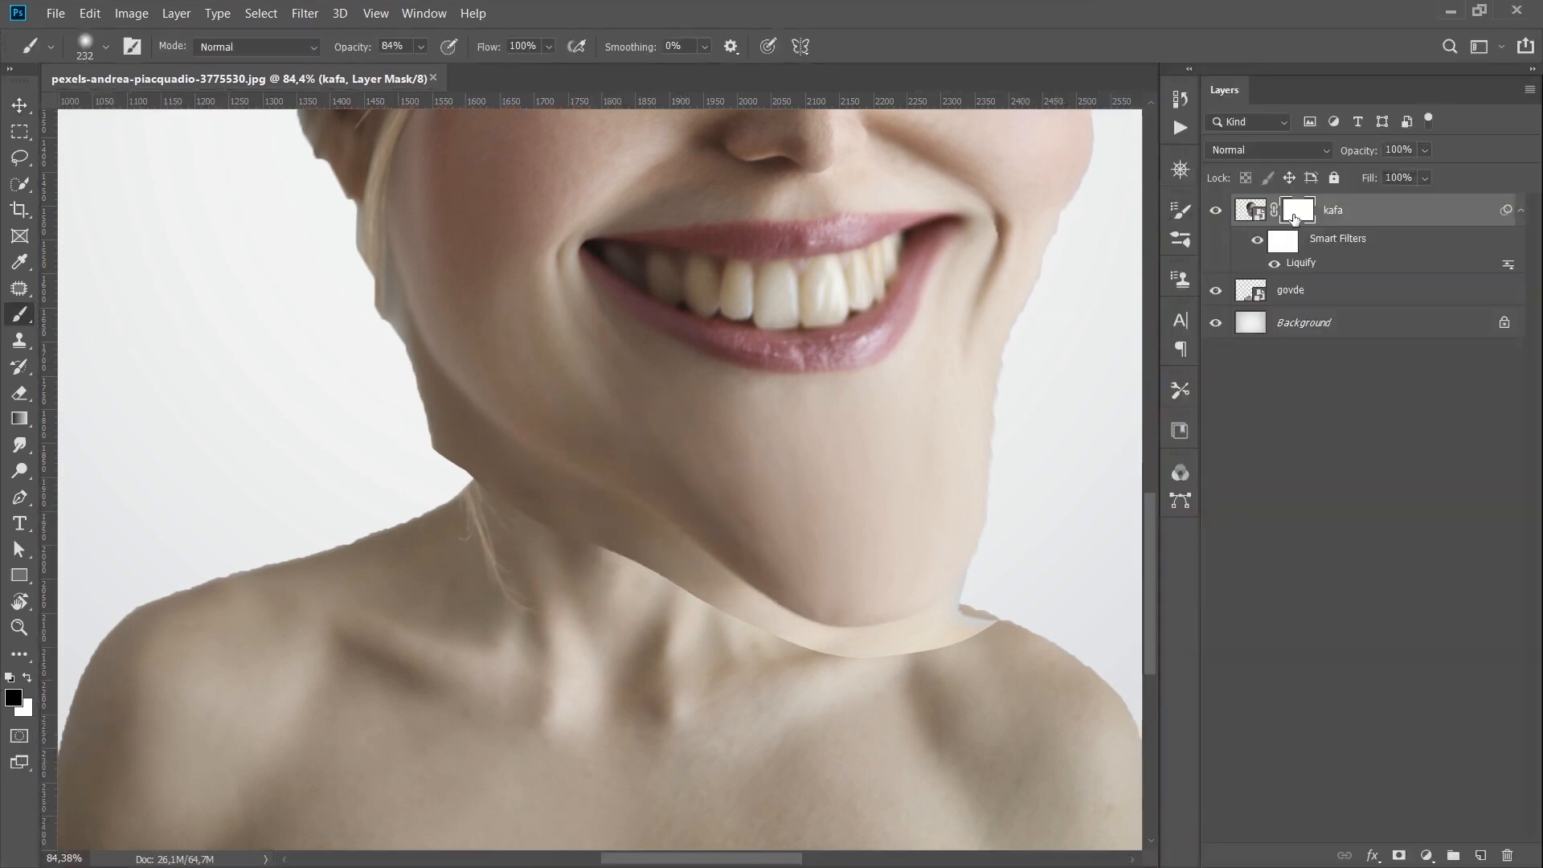
{"action": "mouse_move", "coordinate": [985, 607]}
{"action": "left_mouse_down"}
{"action": "mouse_move", "coordinate": [953, 613]}
{"action": "mouse_move", "coordinate": [1008, 647]}
{"action": "mouse_move", "coordinate": [952, 670]}
{"action": "mouse_move", "coordinate": [999, 631]}
{"action": "mouse_move", "coordinate": [902, 669]}
{"action": "mouse_move", "coordinate": [809, 674]}
{"action": "mouse_move", "coordinate": [1020, 631]}
{"action": "mouse_move", "coordinate": [927, 666]}
{"action": "mouse_move", "coordinate": [824, 672]}
{"action": "mouse_move", "coordinate": [684, 634]}
{"action": "mouse_move", "coordinate": [783, 661]}
{"action": "mouse_move", "coordinate": [709, 624]}
{"action": "mouse_move", "coordinate": [763, 618]}
{"action": "mouse_move", "coordinate": [806, 587]}
{"action": "mouse_move", "coordinate": [708, 607]}
{"action": "left_mouse_up"}
{"action": "key", "text": "ctrl+z"}
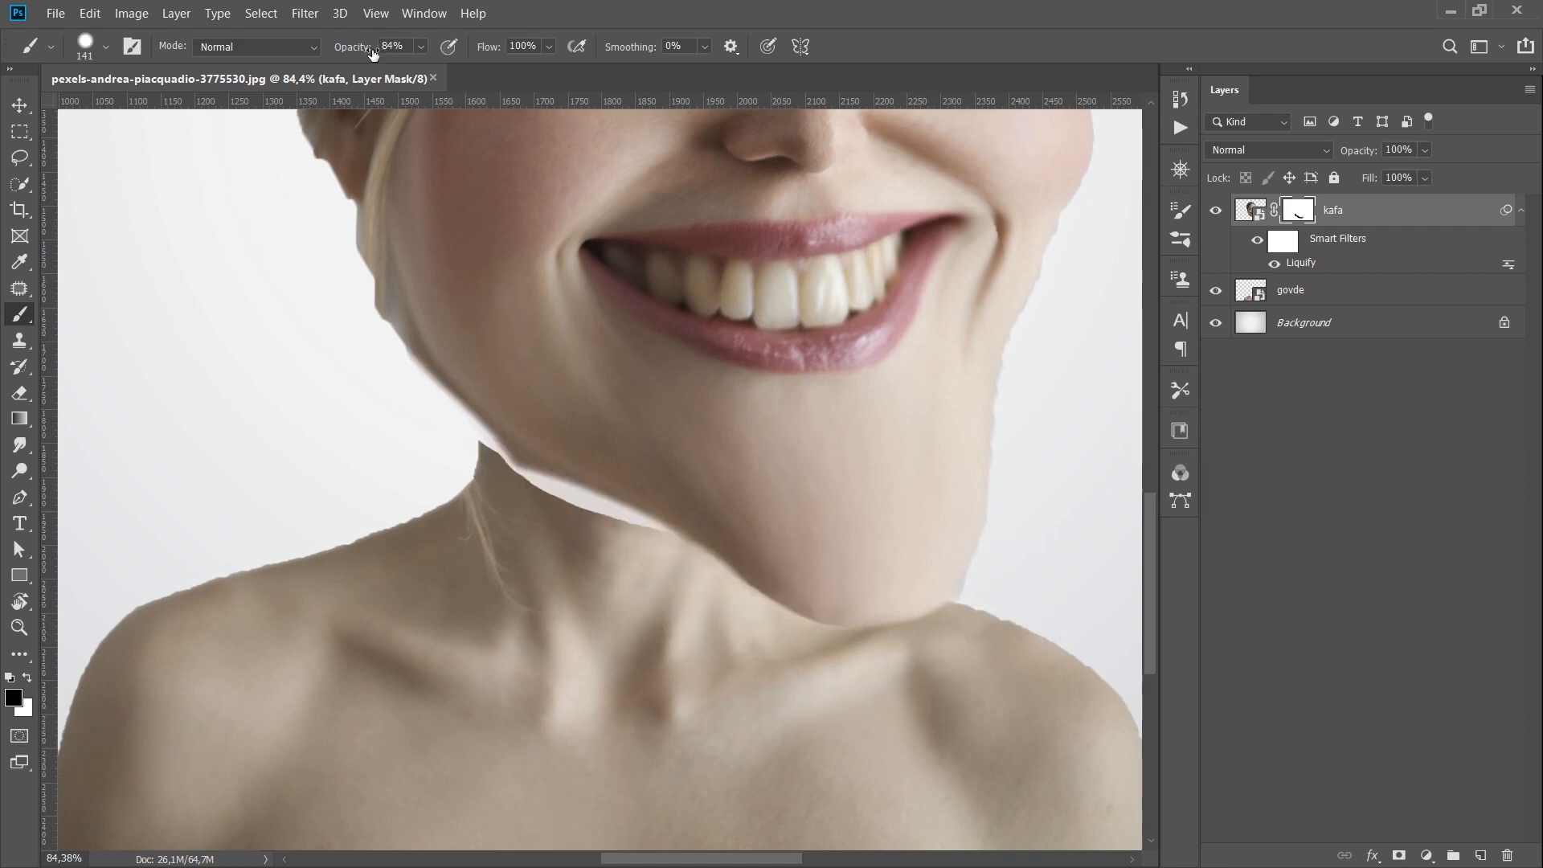
Set the brush opacity to 100% and mask out the remaining edge along the jaw below the ear.
{"action": "left_click", "coordinate": [419, 48]}
{"action": "left_click_drag", "start_coordinate": [440, 74], "coordinate": [461, 71]}
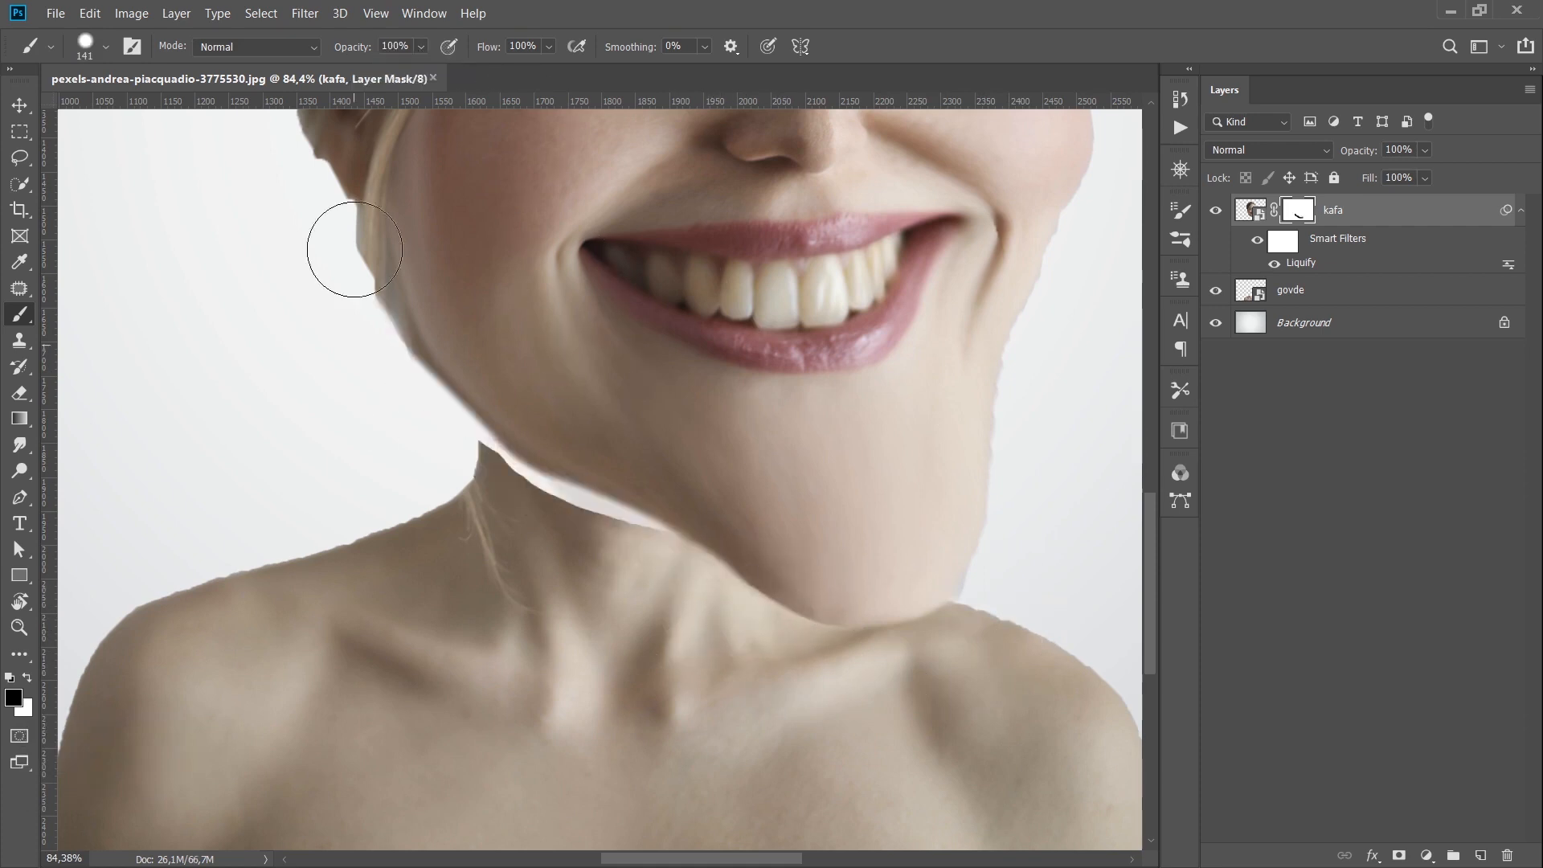
{"action": "key", "text": "v"}
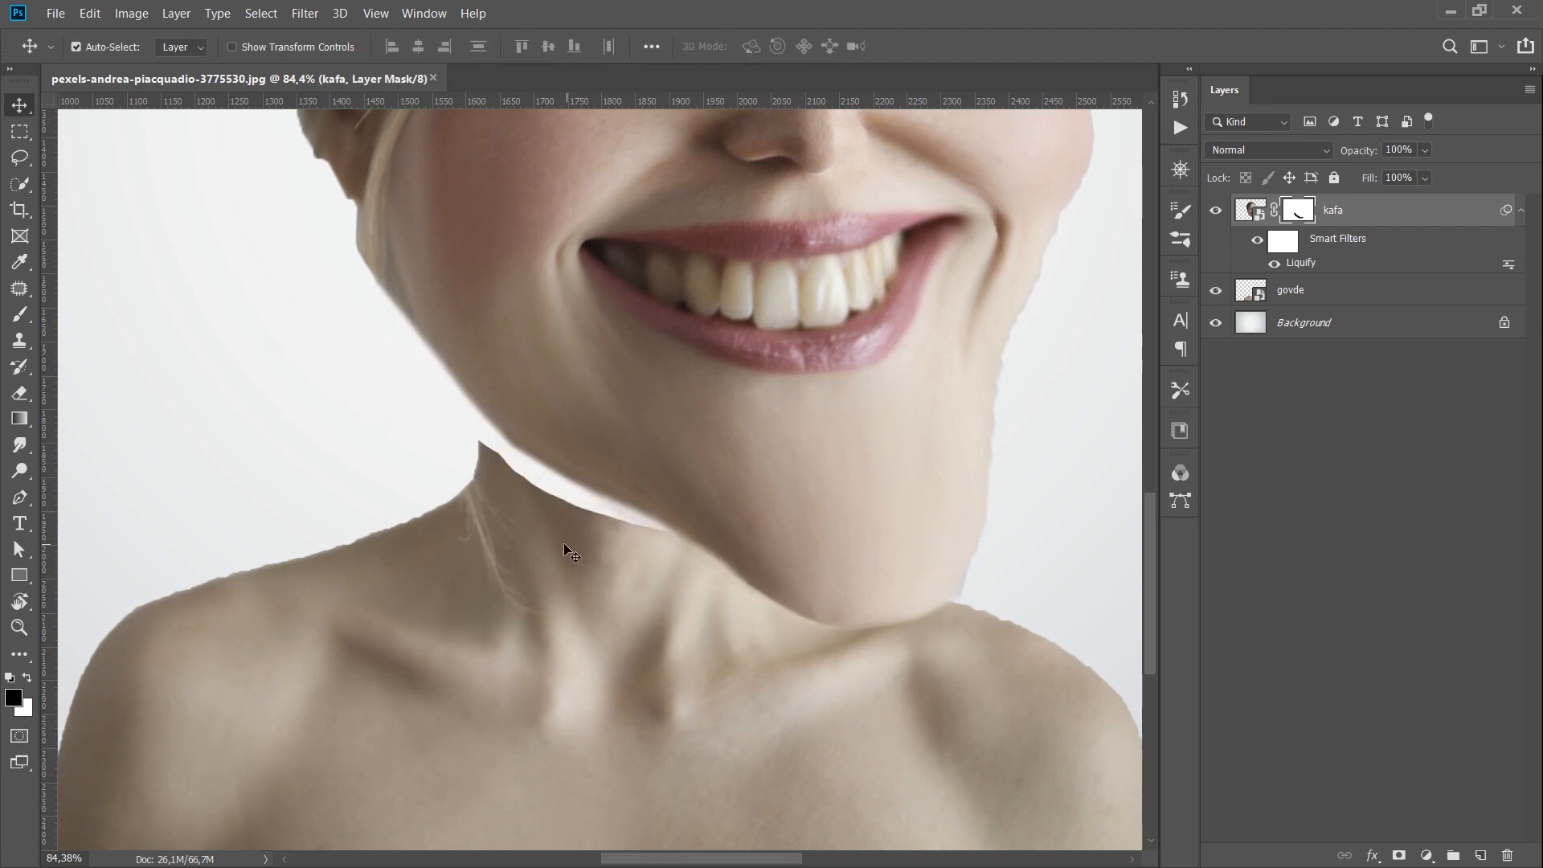
Move the kafa head layer slightly down to close the gap between the jaw and the neck.
{"action": "left_click", "coordinate": [1337, 305]}
{"action": "key", "text": "ctrl+0"}
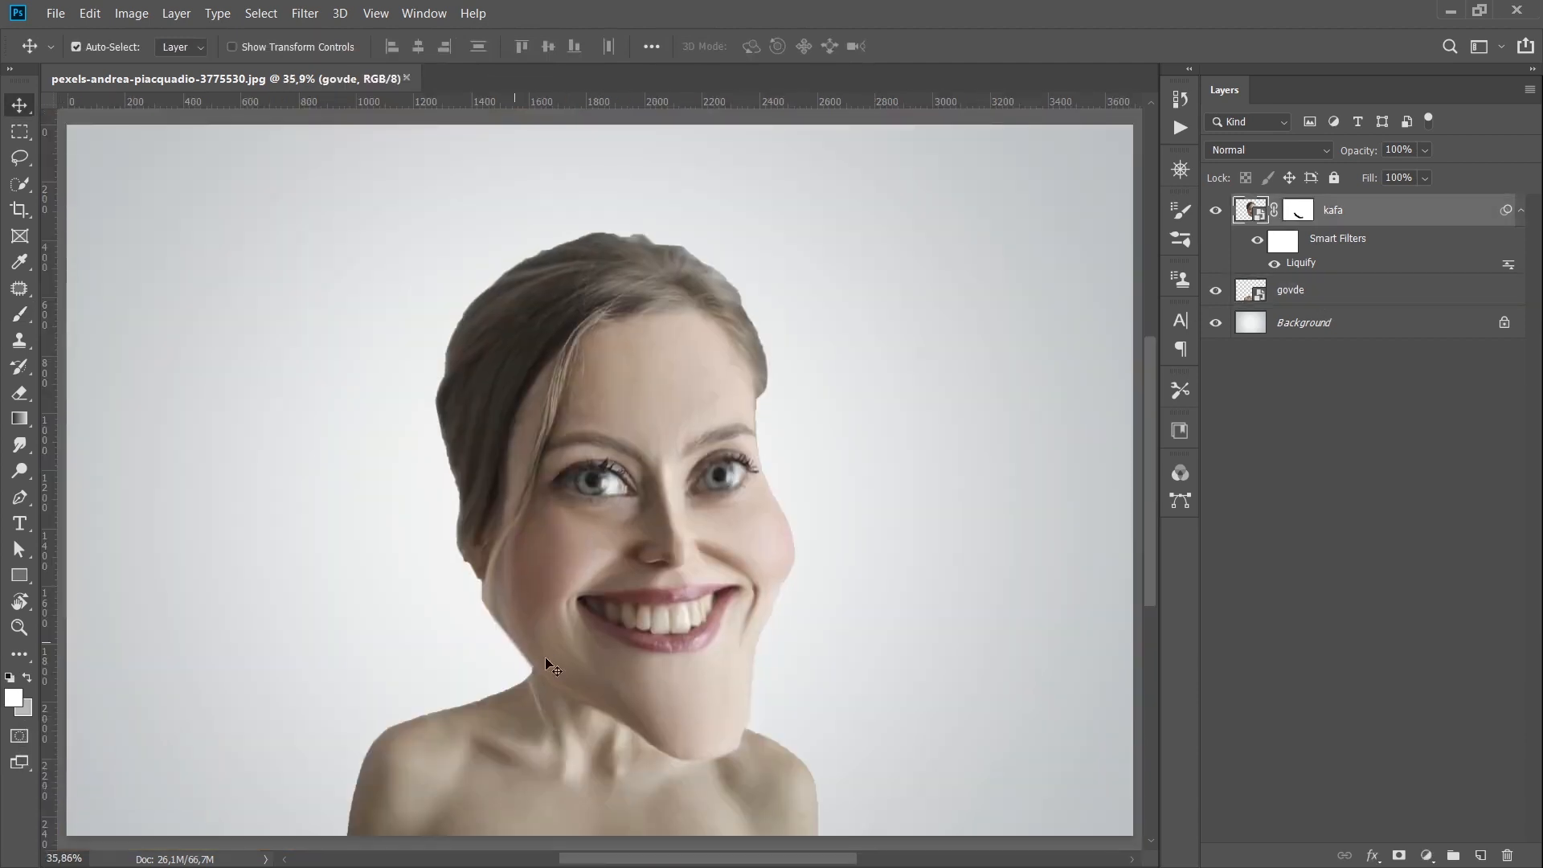
{"action": "left_click", "coordinate": [559, 716]}
{"action": "left_click_drag", "start_coordinate": [555, 623], "coordinate": [544, 591]}
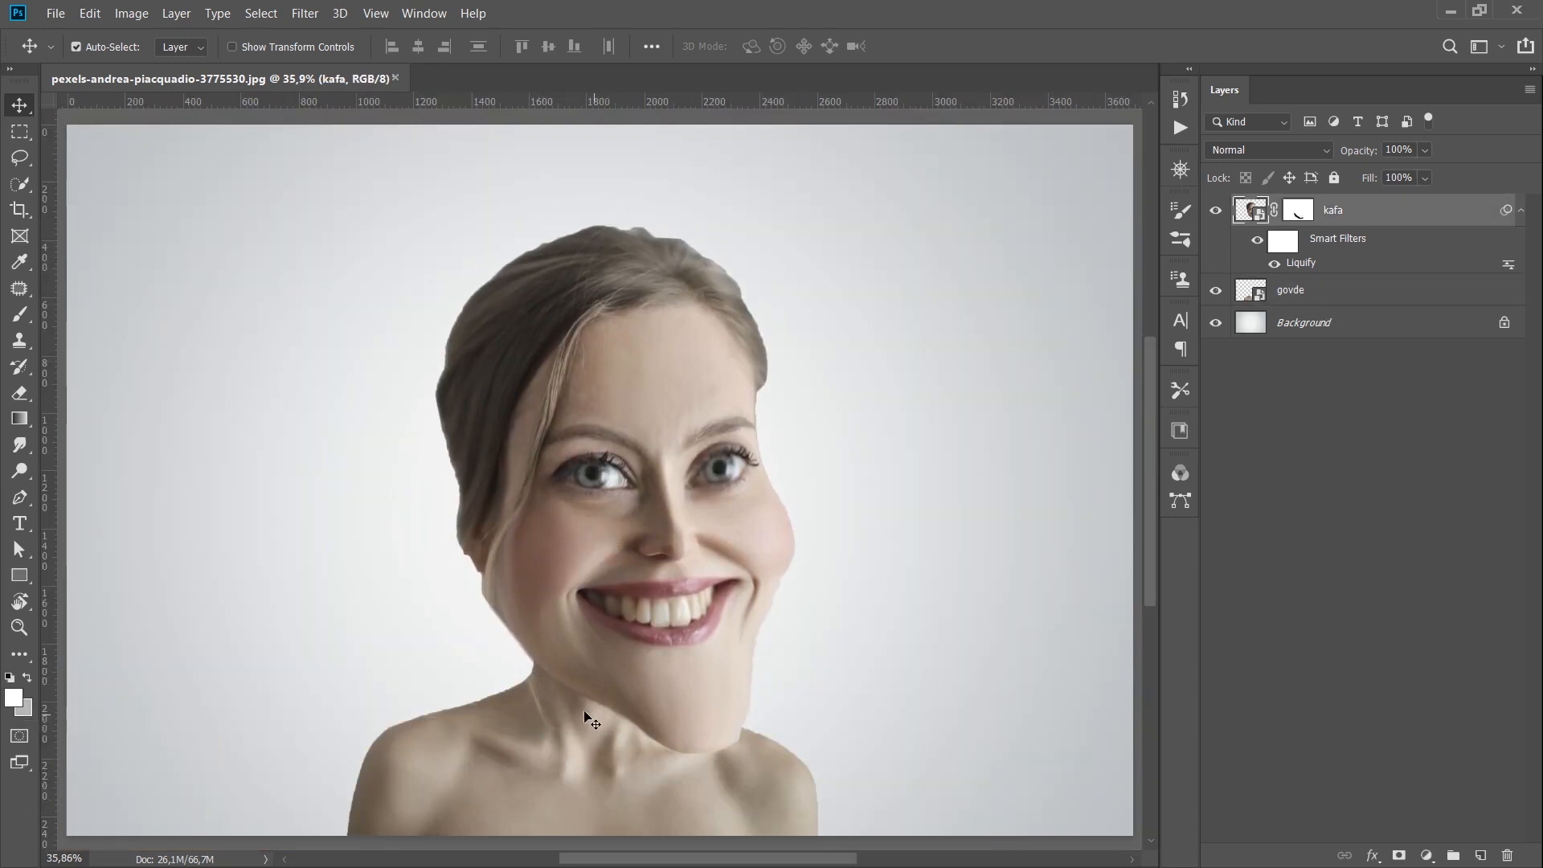
Add a new layer above govde and paint a shadow under the chin with a soft 620 px brush in a sampled skin tone.
{"action": "key", "text": "space"}
{"action": "left_click_drag", "start_coordinate": [600, 735], "coordinate": [602, 645]}
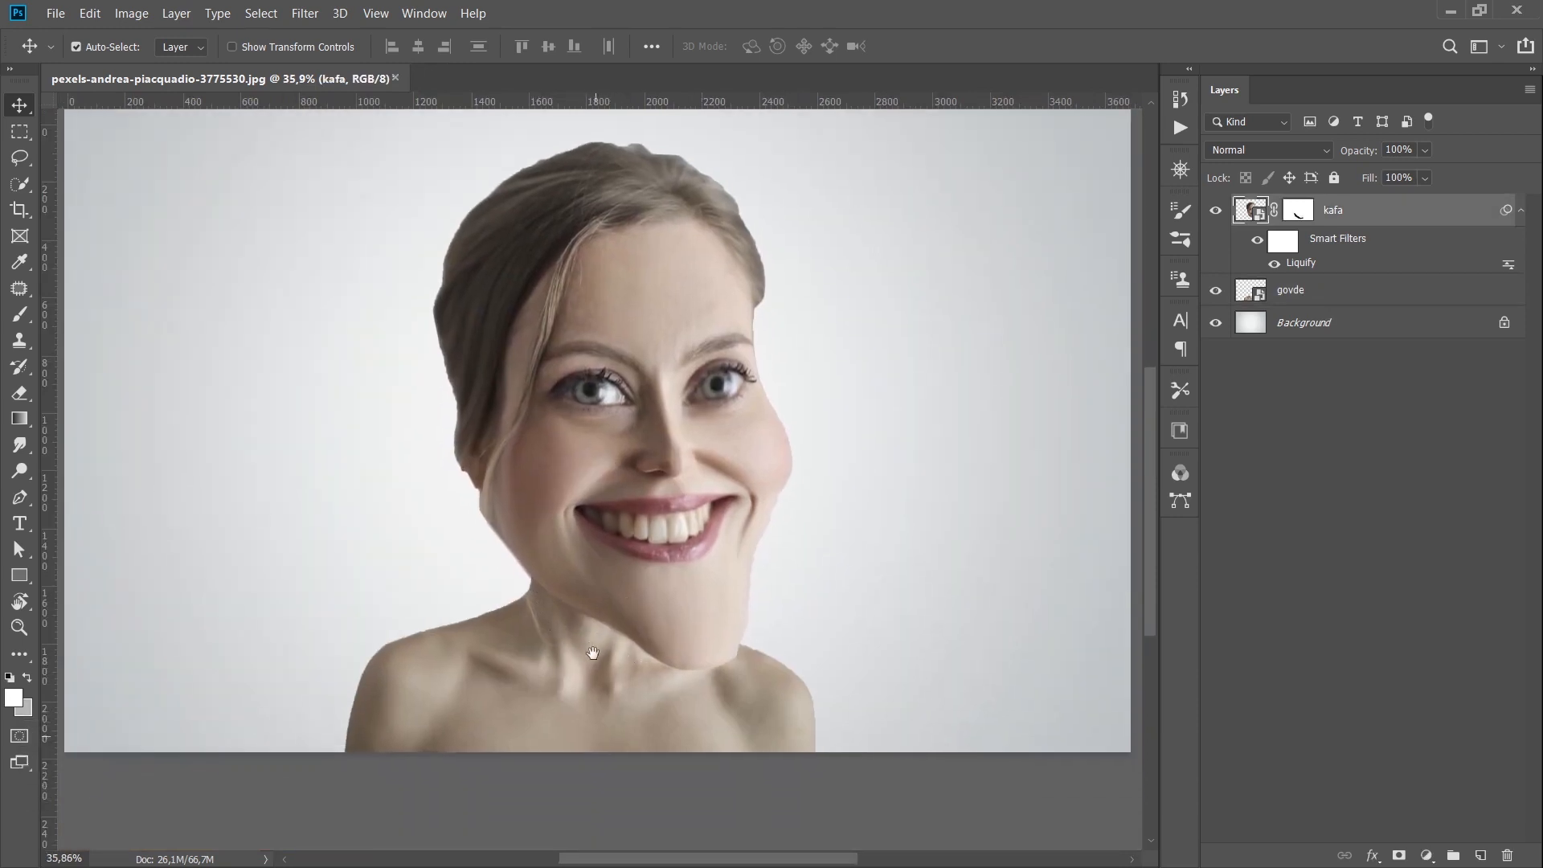
{"action": "scroll", "coordinate": [584, 653], "scroll_direction": "up", "scroll_amount": 3}
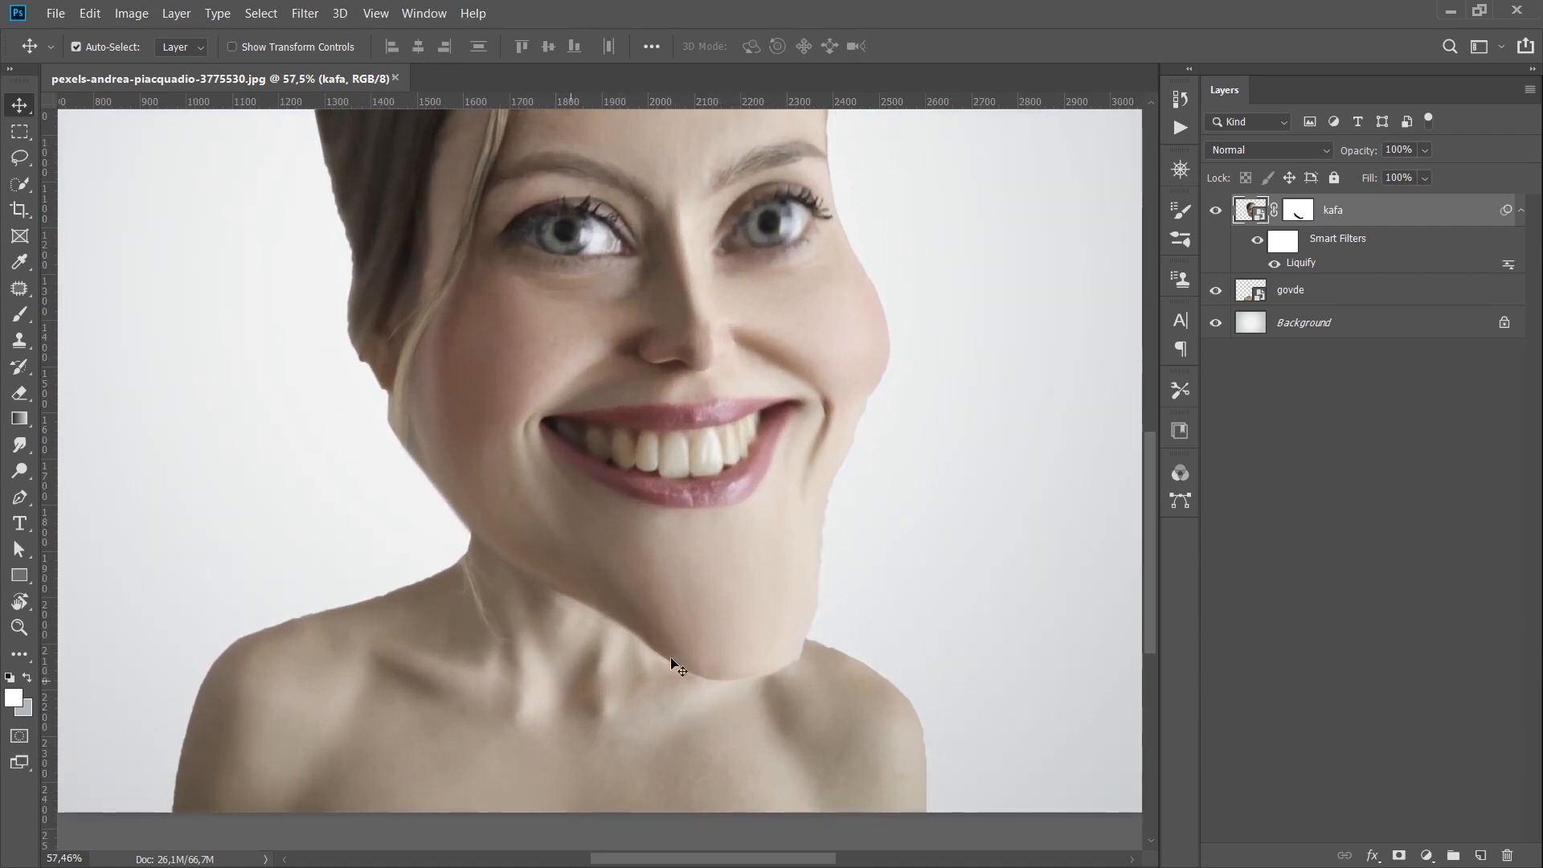
{"action": "left_click", "coordinate": [446, 627]}
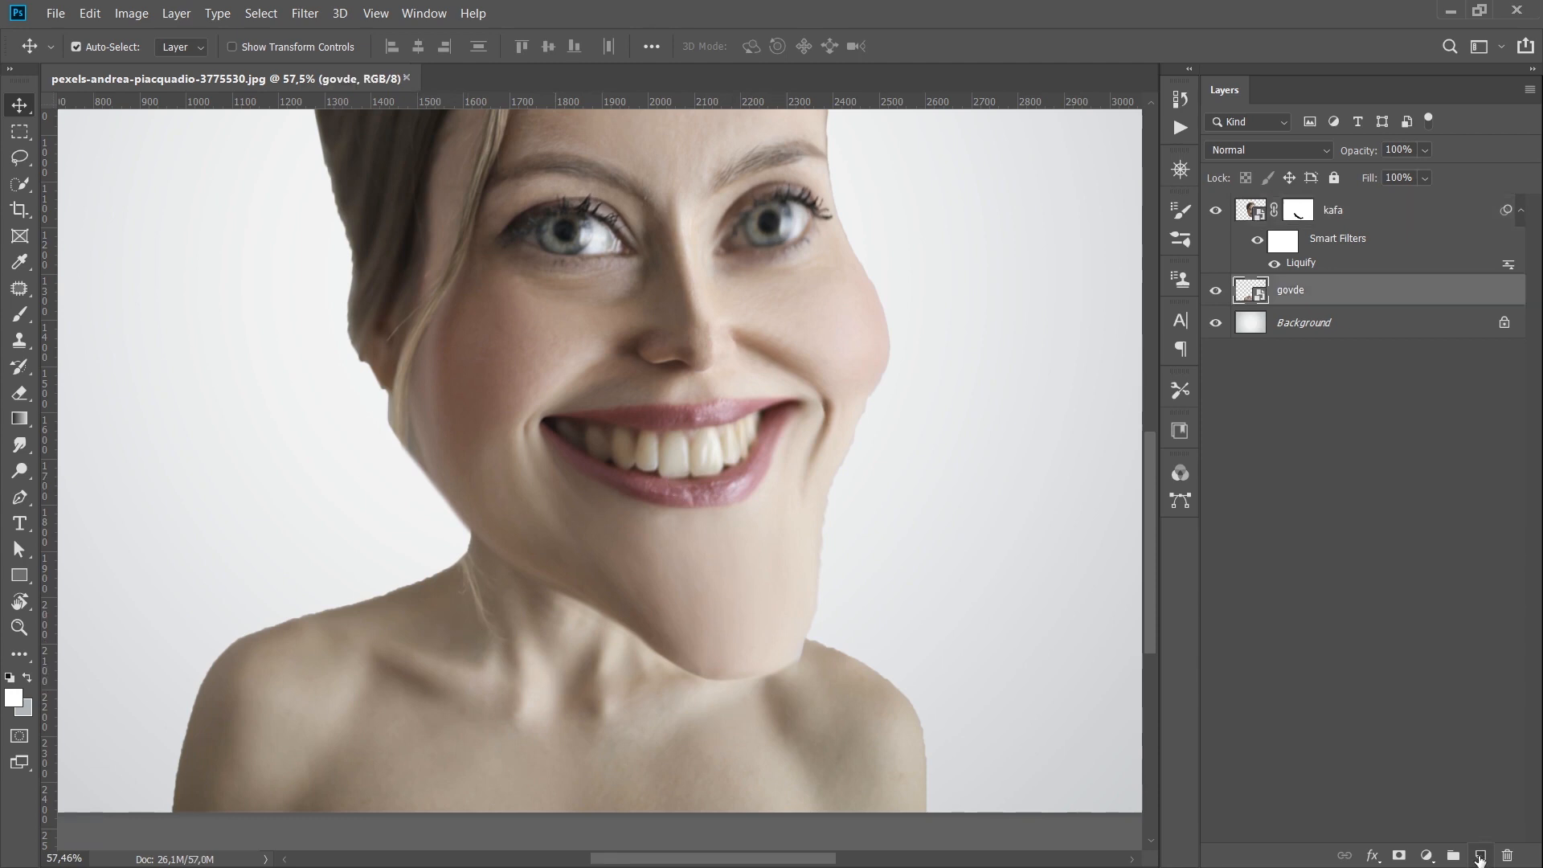
{"action": "left_click", "coordinate": [1480, 857]}
{"action": "key", "text": "b"}
{"action": "key", "text": "d"}
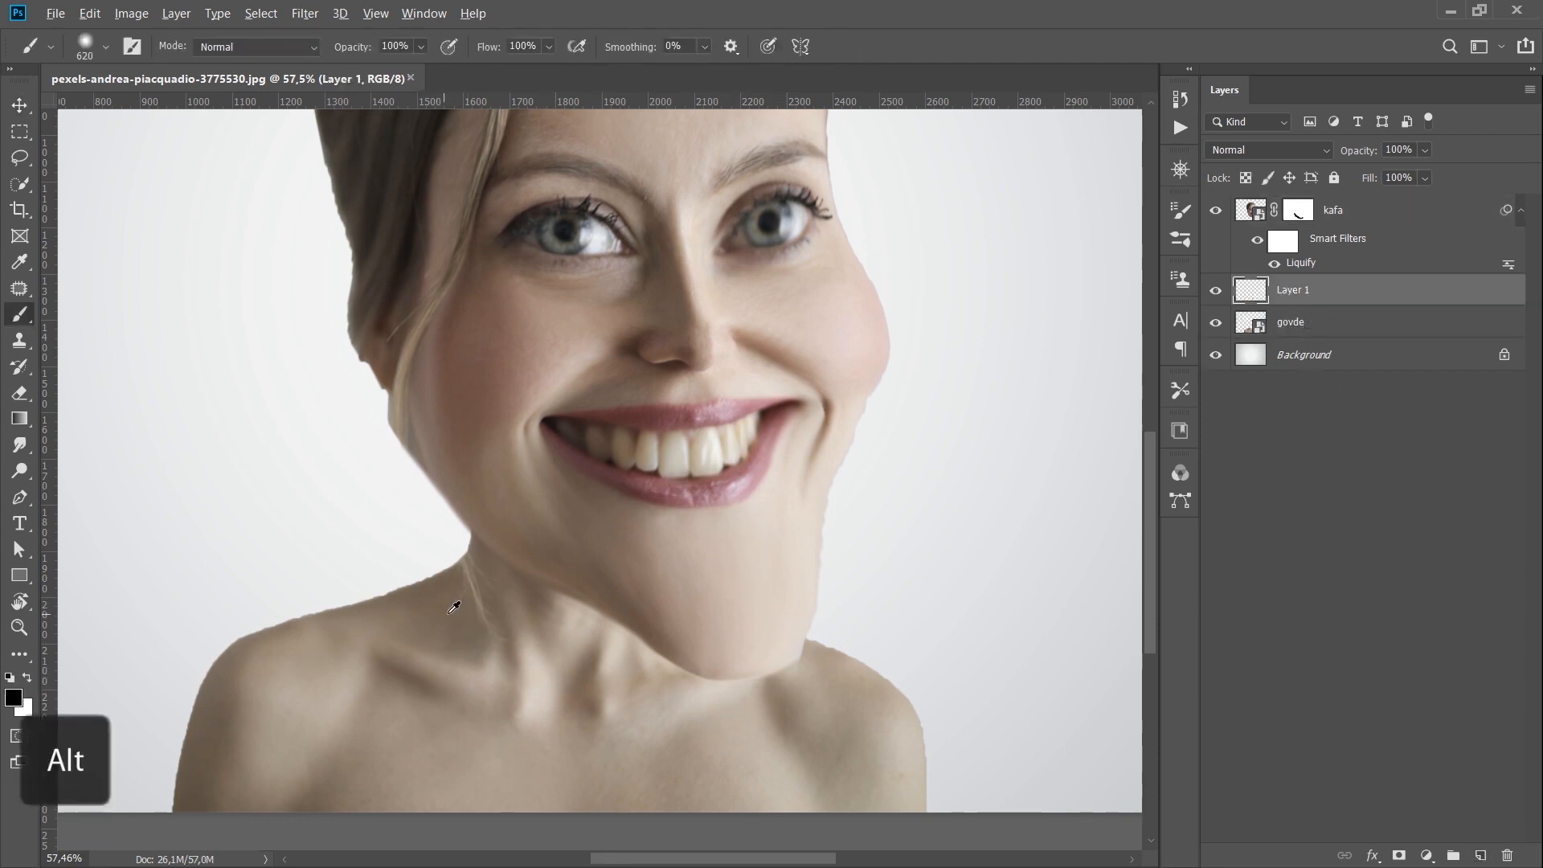
{"action": "left_click", "coordinate": [451, 595], "text": "alt"}
{"action": "mouse_move", "coordinate": [654, 593]}
{"action": "left_mouse_down"}
{"action": "mouse_move", "coordinate": [707, 551]}
{"action": "mouse_move", "coordinate": [643, 577]}
{"action": "mouse_move", "coordinate": [592, 520]}
{"action": "mouse_move", "coordinate": [531, 517]}
{"action": "left_mouse_up"}
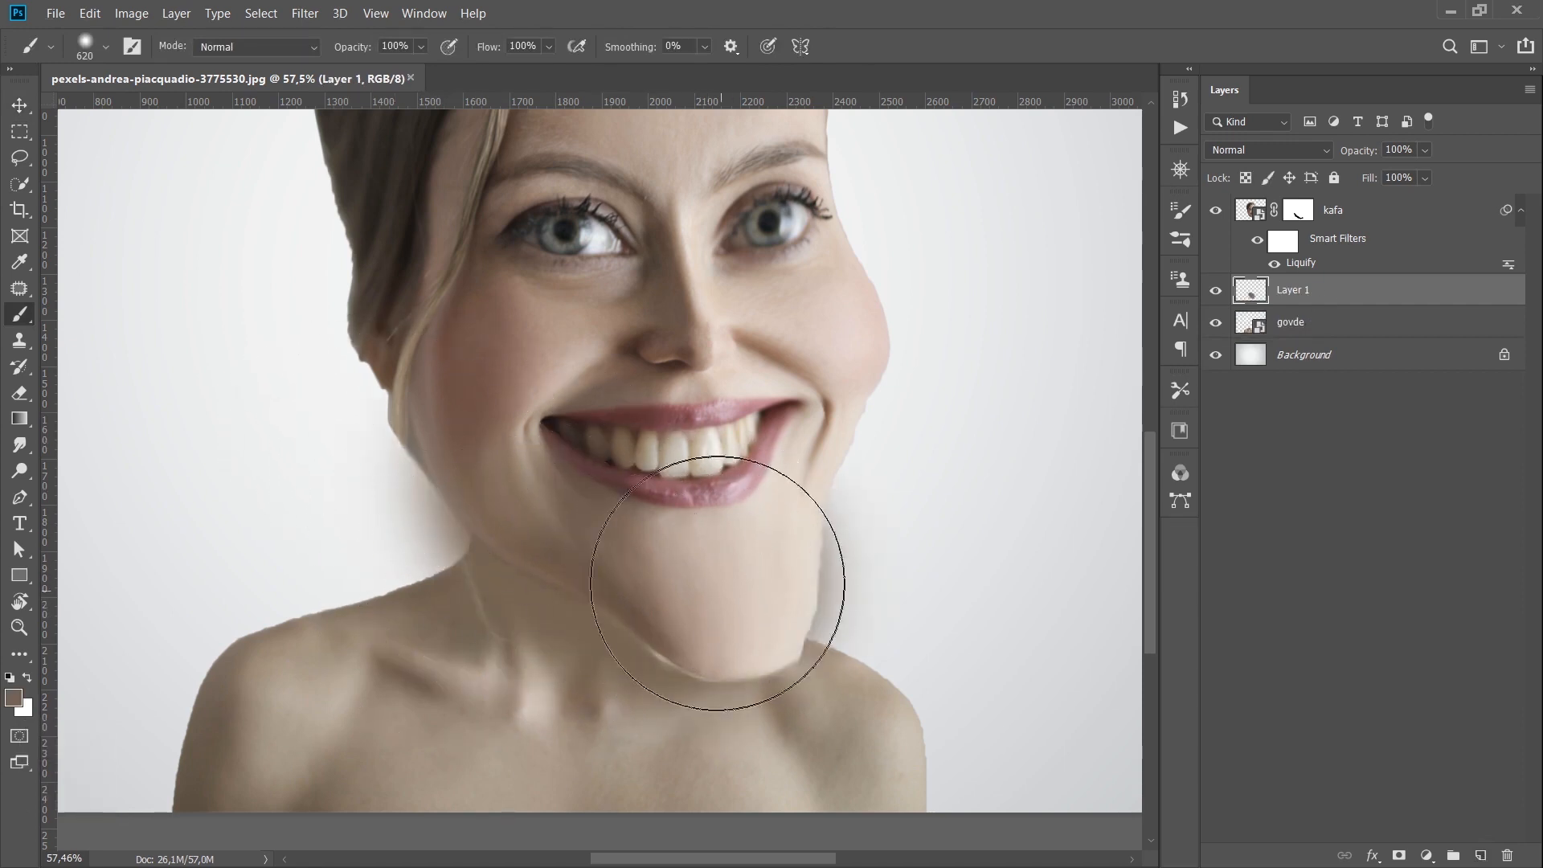
Clip the shadow layer to the govde layer and blend it with Multiply at 66% opacity.
{"action": "right_click", "coordinate": [1336, 293]}
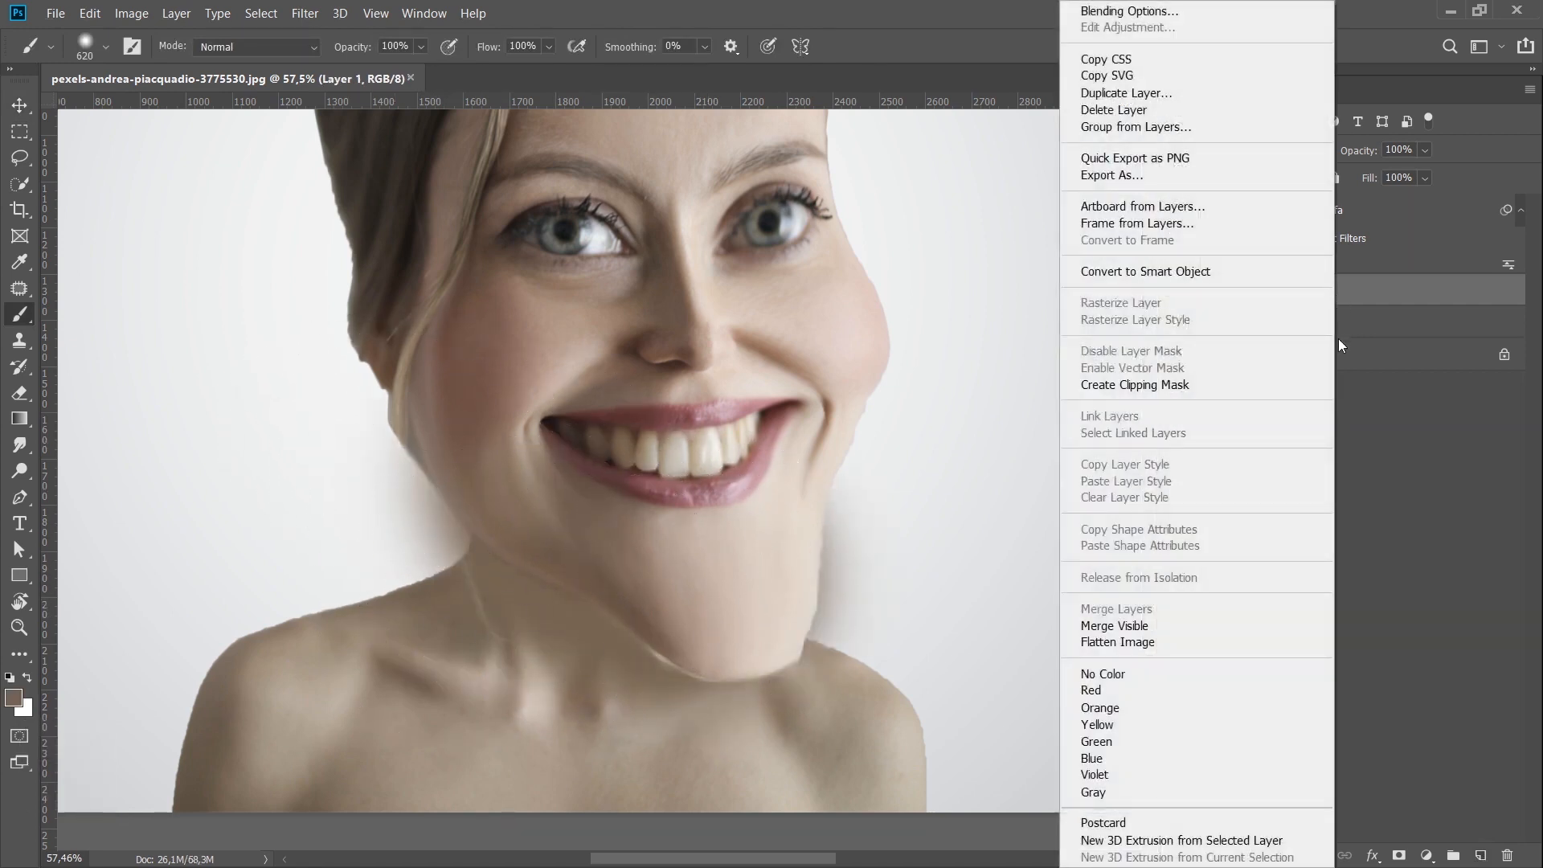
{"action": "left_click", "coordinate": [1099, 388]}
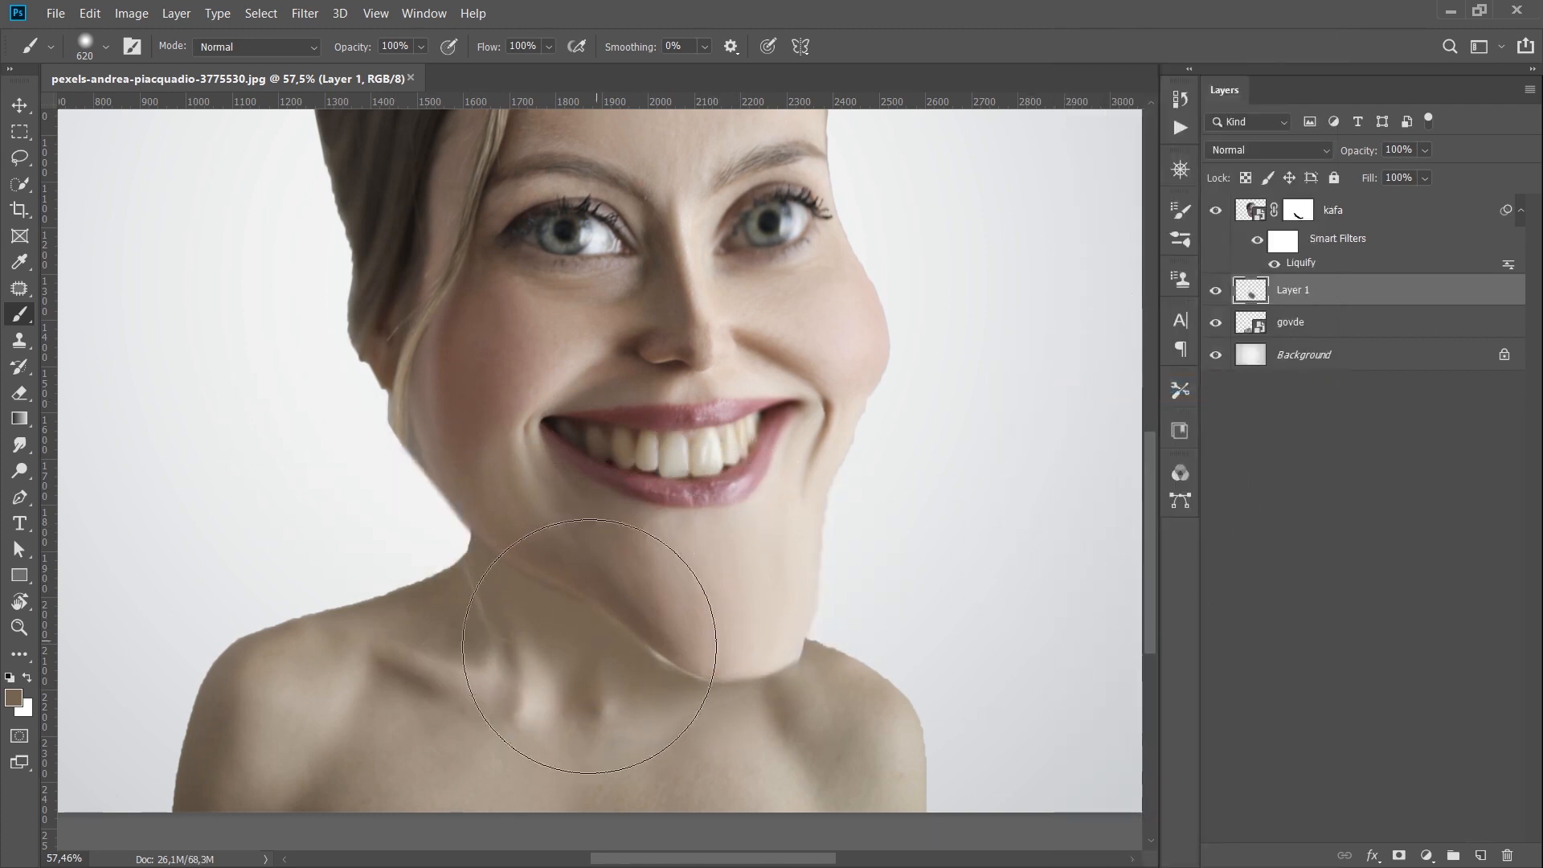
{"action": "left_click", "coordinate": [1299, 157]}
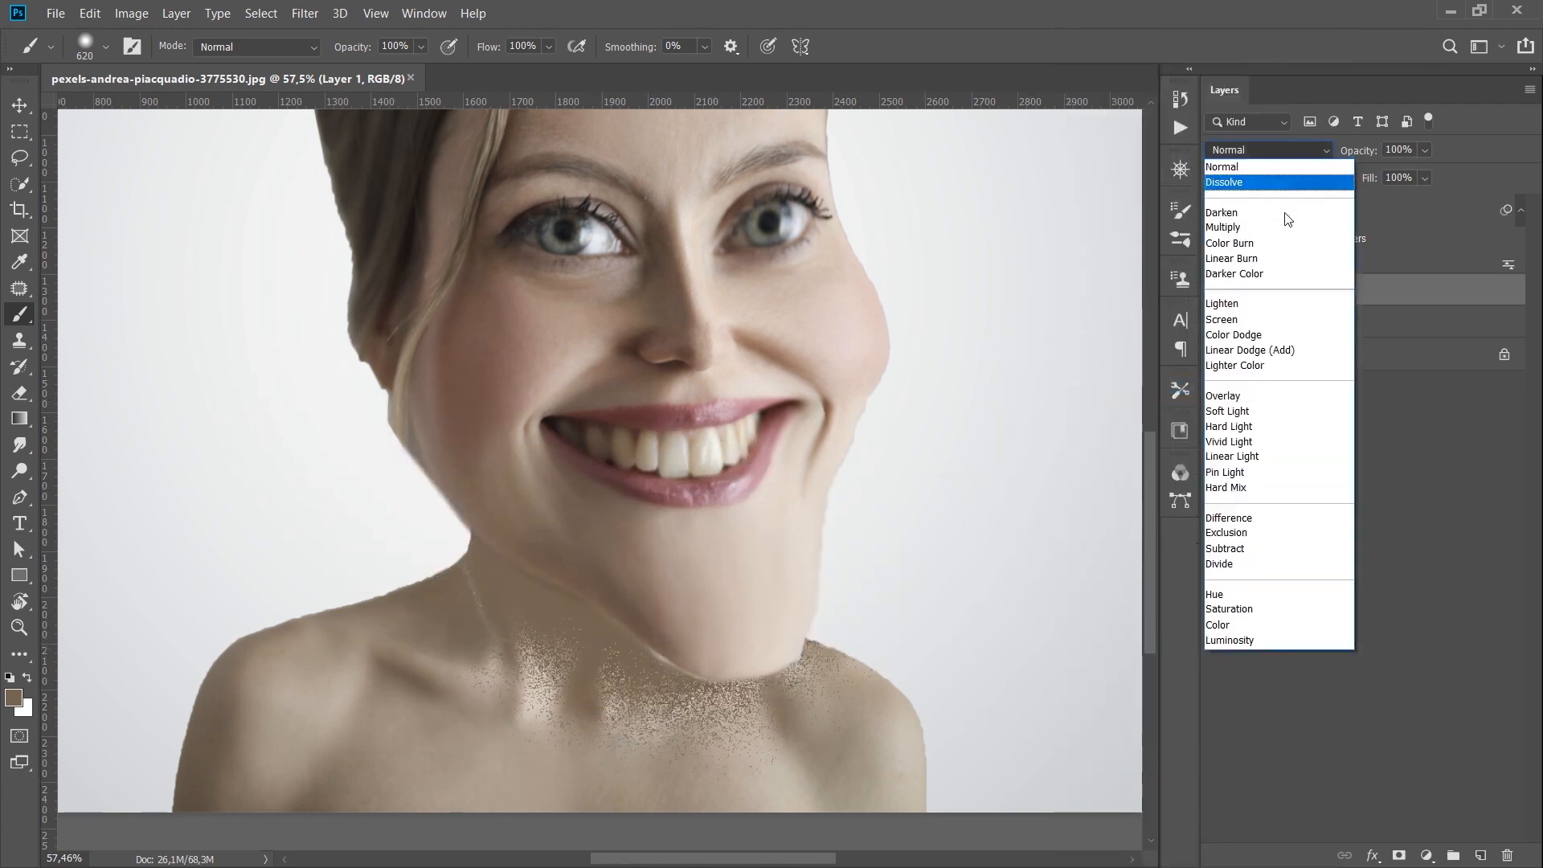
{"action": "left_click", "coordinate": [1242, 230]}
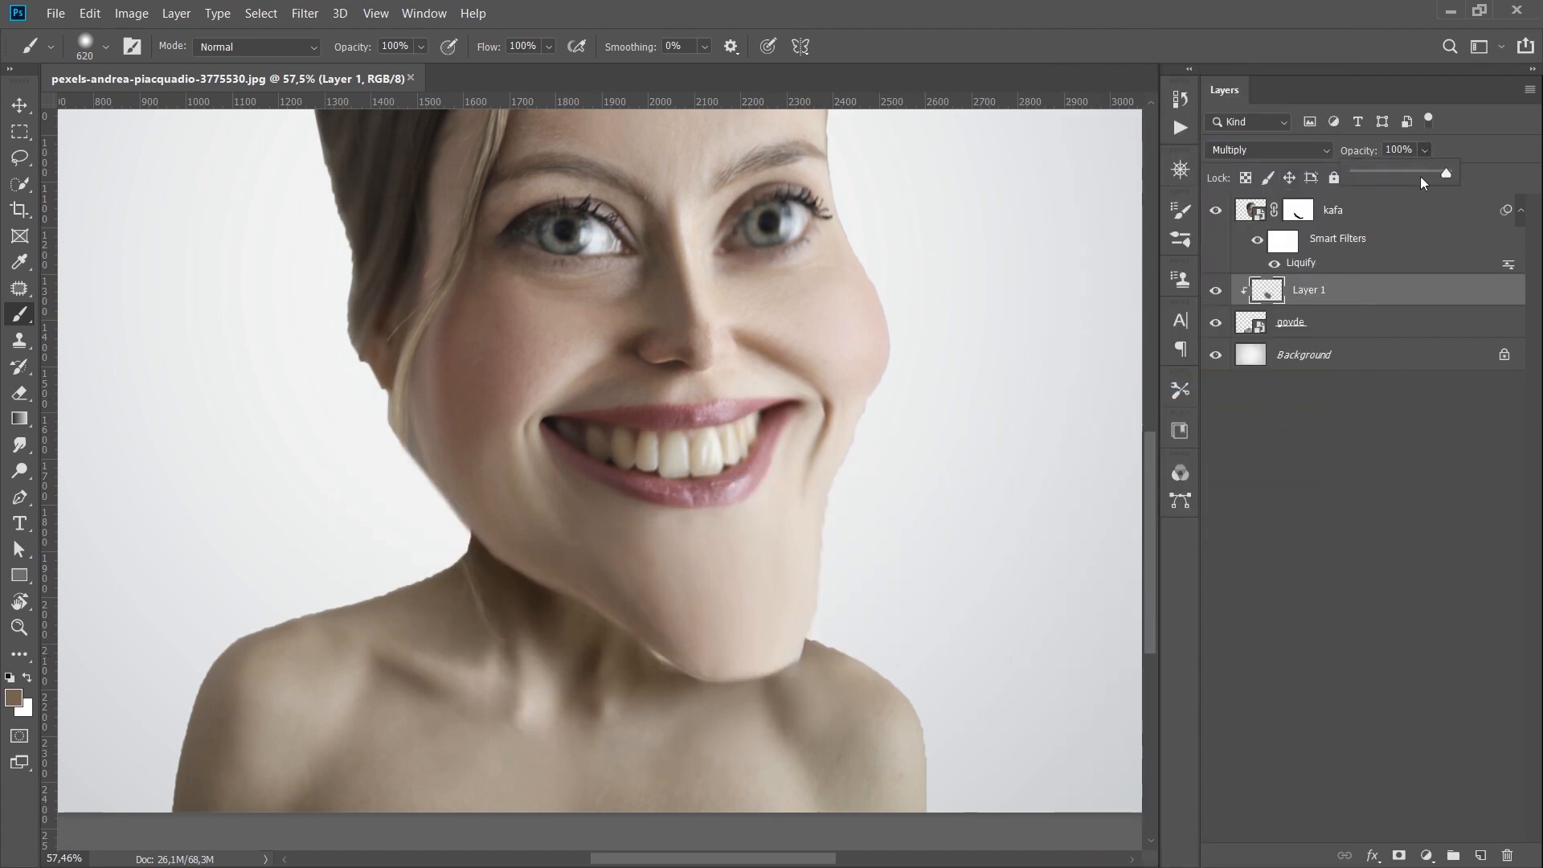
{"action": "left_click_drag", "start_coordinate": [1420, 176], "coordinate": [1417, 174]}
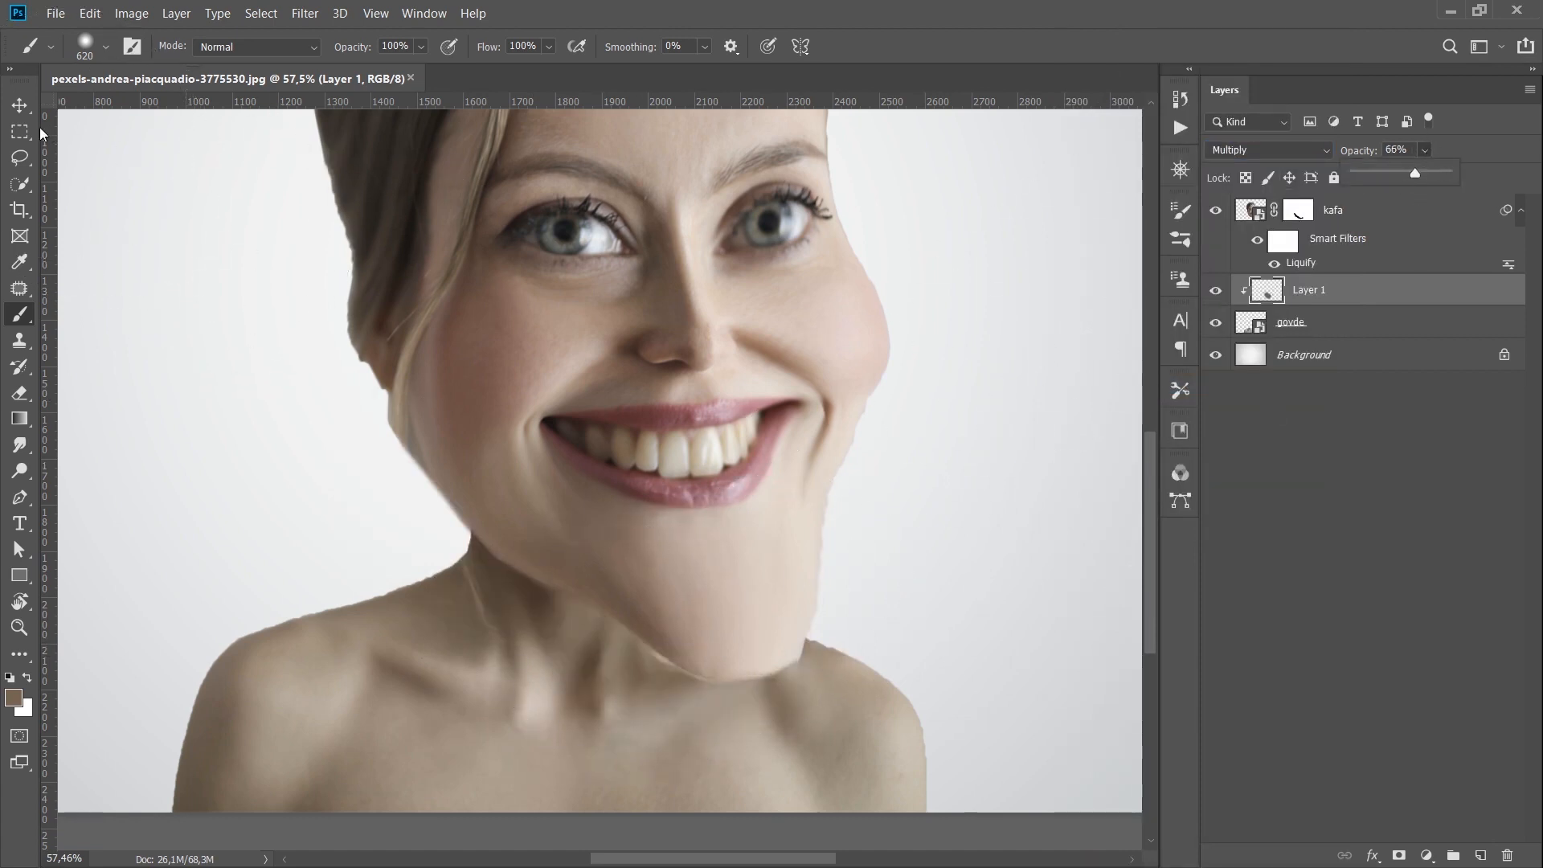
Refine the kafa layer mask with a black 90 px brush, removing the light fringe along the chin's lower edge.
{"action": "left_click", "coordinate": [19, 108]}
{"action": "scroll", "coordinate": [661, 607], "scroll_direction": "up", "scroll_amount": 4}
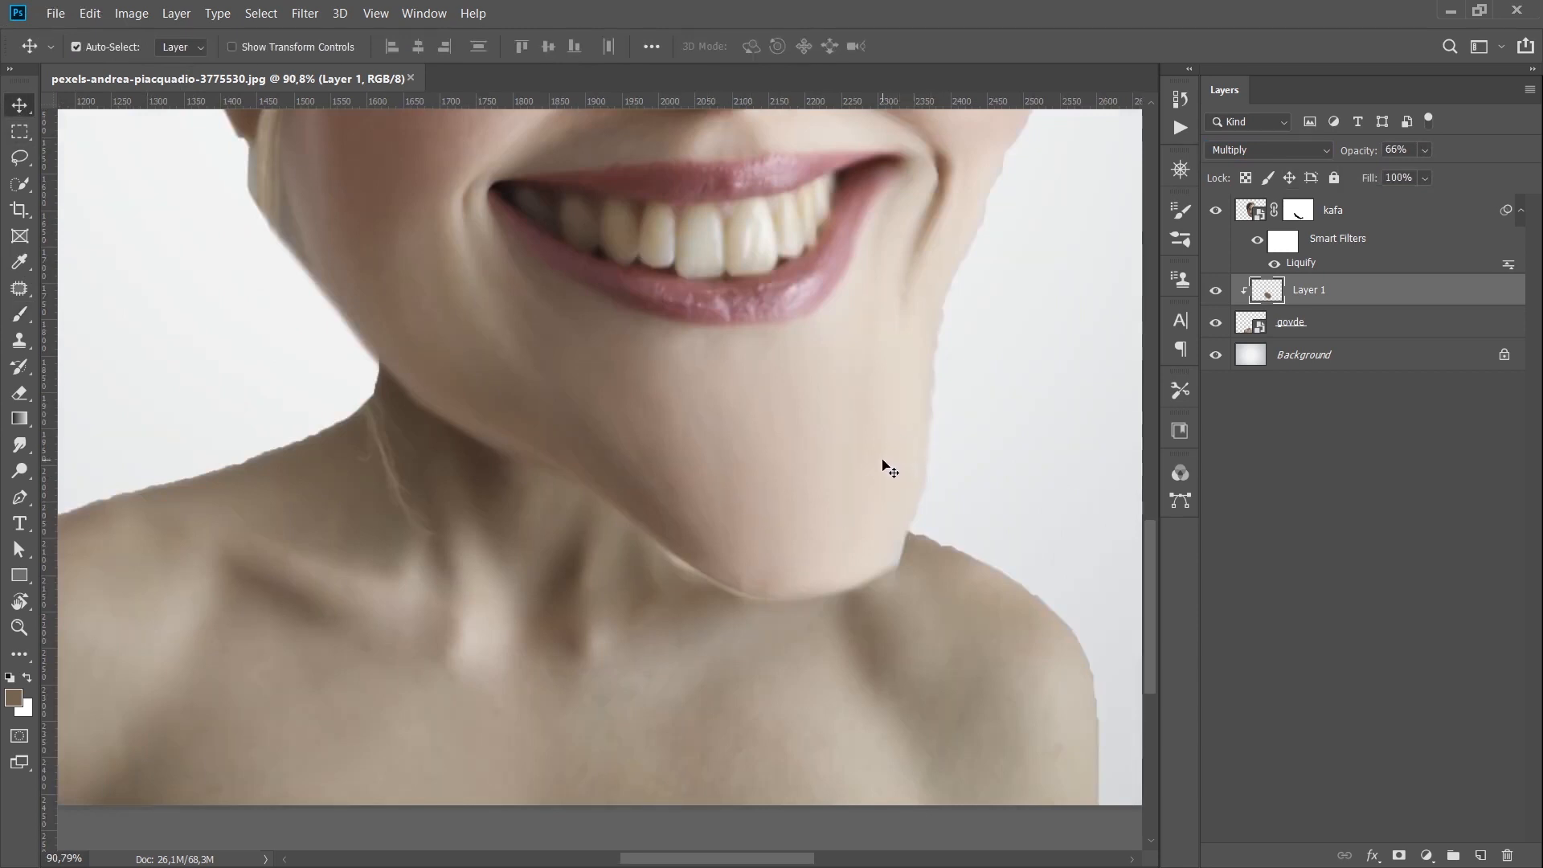
{"action": "left_click", "coordinate": [884, 461]}
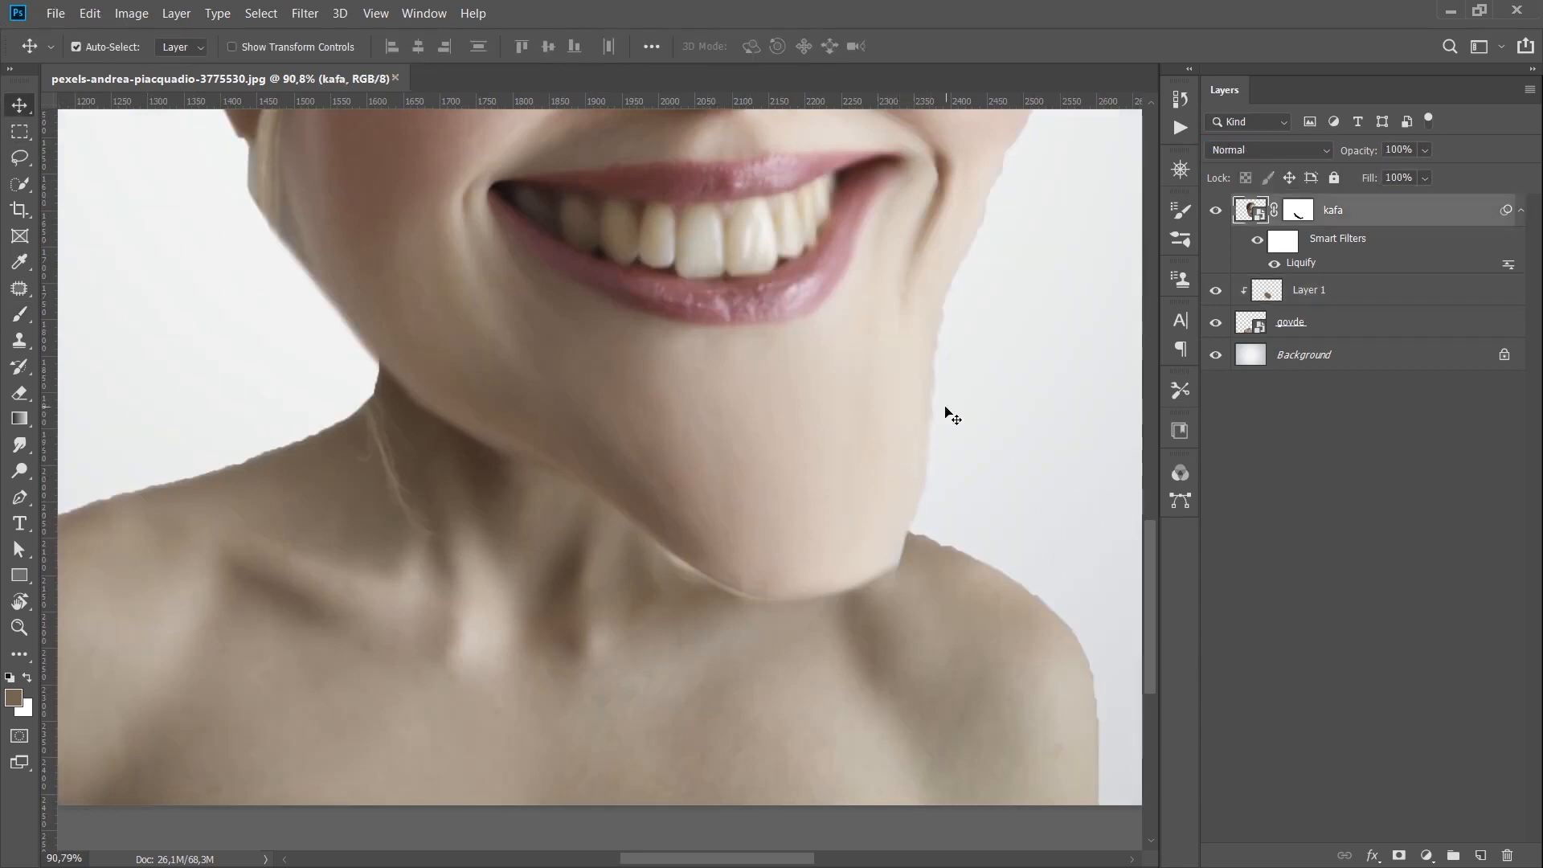
{"action": "left_click_drag", "start_coordinate": [632, 591], "coordinate": [429, 588]}
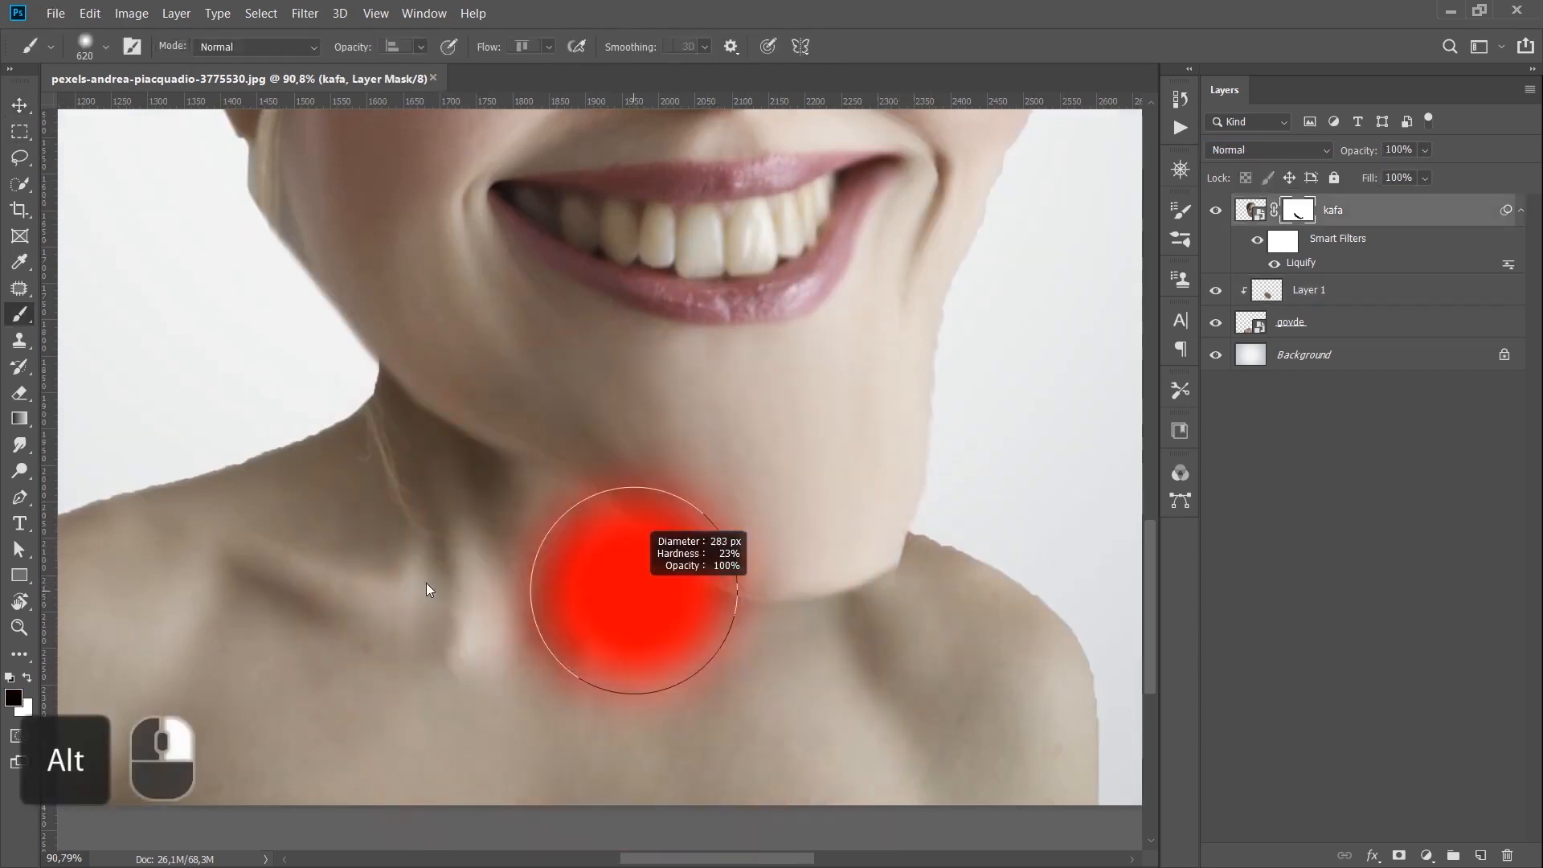
{"action": "left_click_drag", "start_coordinate": [445, 572], "coordinate": [463, 582]}
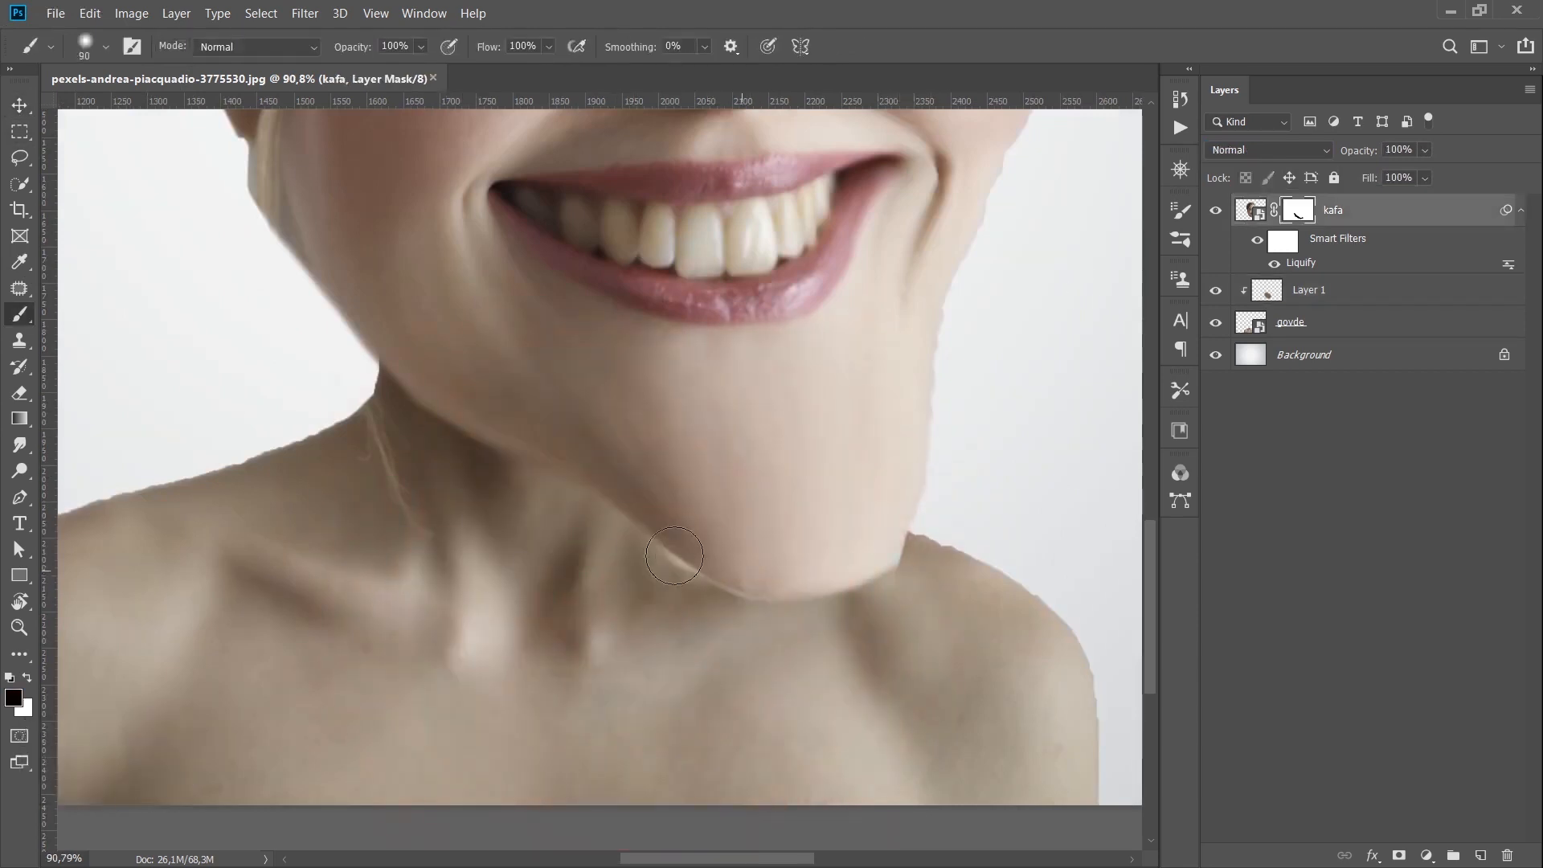
{"action": "mouse_move", "coordinate": [609, 552]}
{"action": "left_mouse_down"}
{"action": "mouse_move", "coordinate": [720, 625]}
{"action": "mouse_move", "coordinate": [691, 600]}
{"action": "mouse_move", "coordinate": [855, 629]}
{"action": "mouse_move", "coordinate": [892, 619]}
{"action": "left_mouse_up"}
{"action": "left_click_drag", "start_coordinate": [950, 548], "coordinate": [888, 615]}
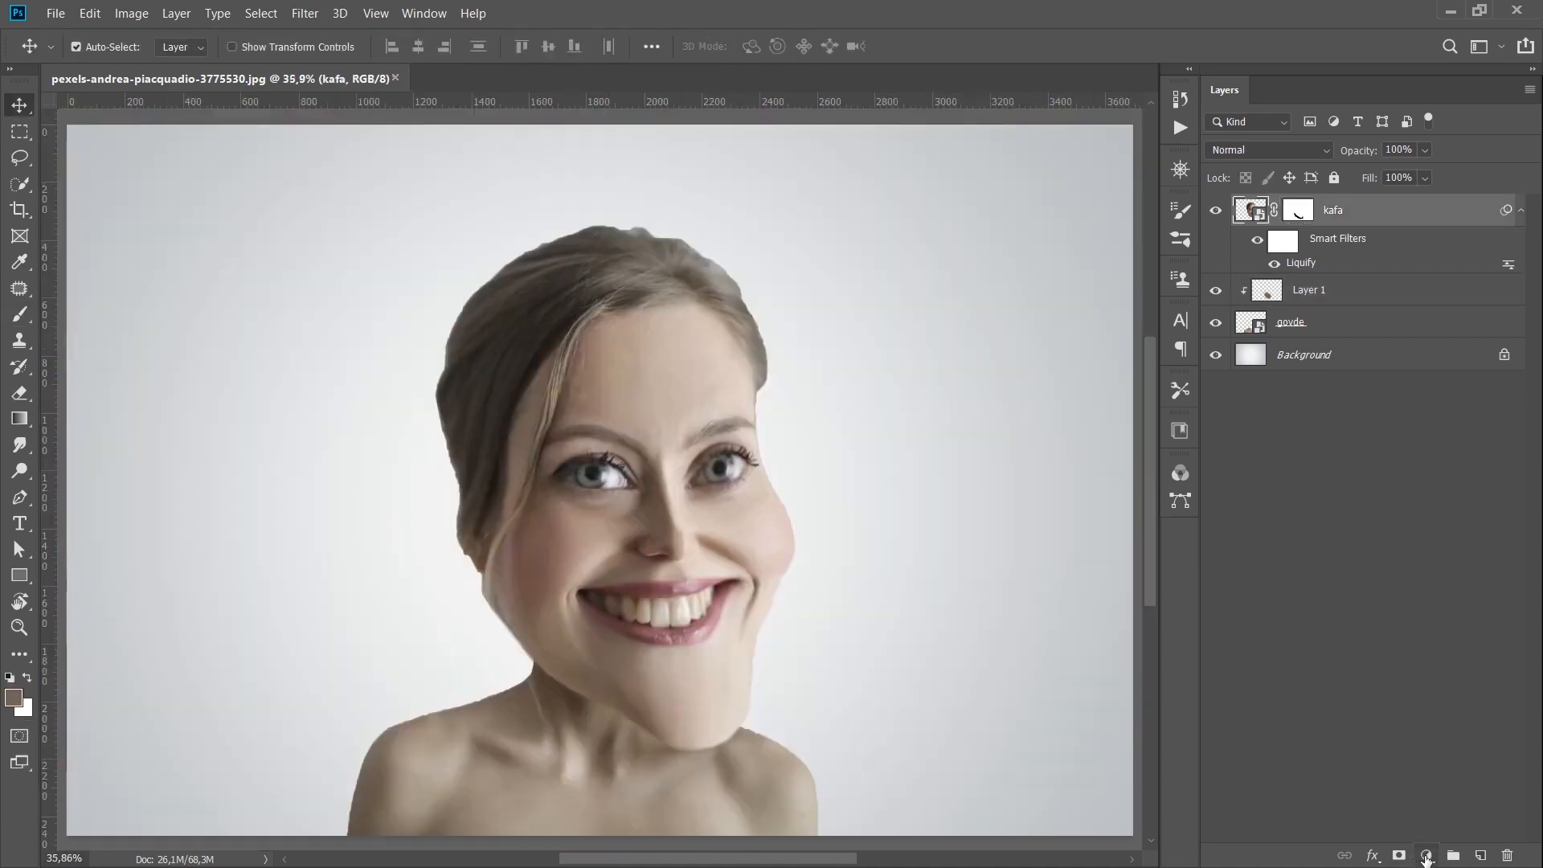
Add a Brightness/Contrast adjustment layer above the head layer with Contrast set to 92.
{"action": "left_click", "coordinate": [1427, 855]}
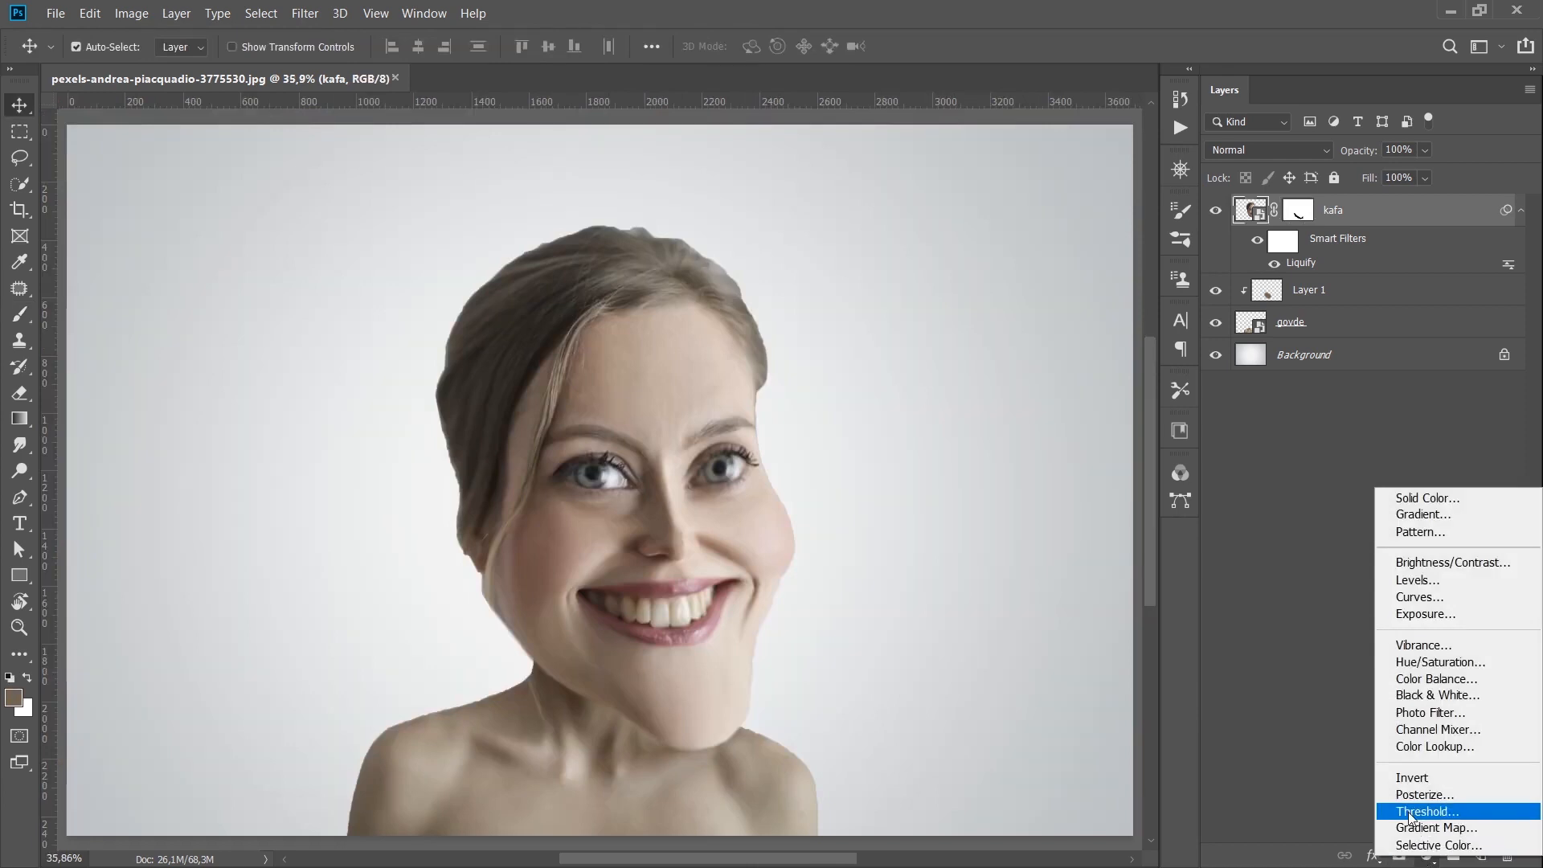
{"action": "left_click", "coordinate": [1415, 566]}
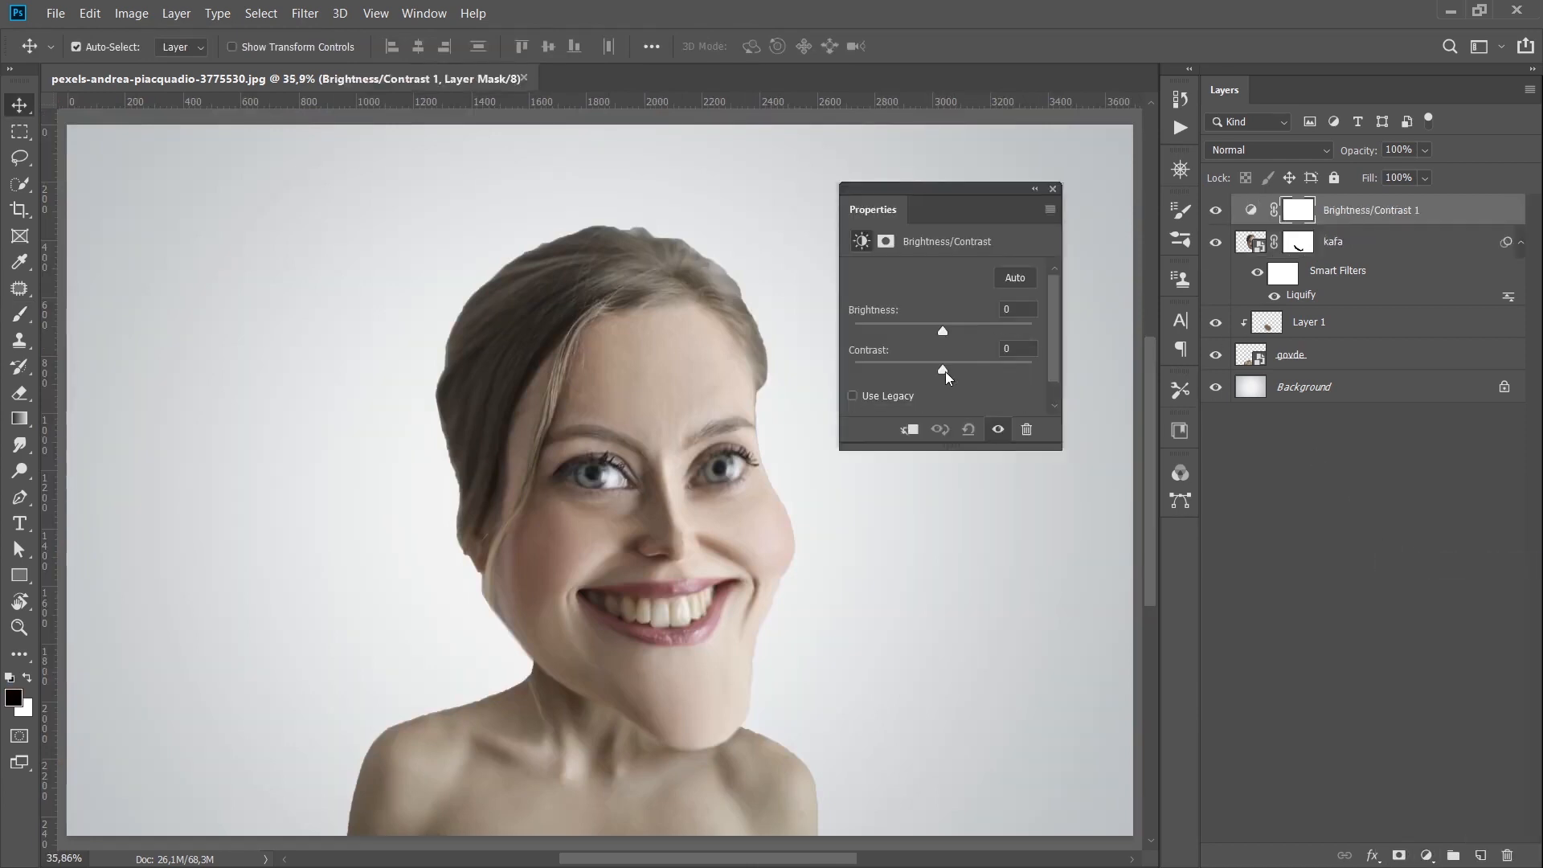
{"action": "left_click_drag", "start_coordinate": [945, 372], "coordinate": [1026, 375]}
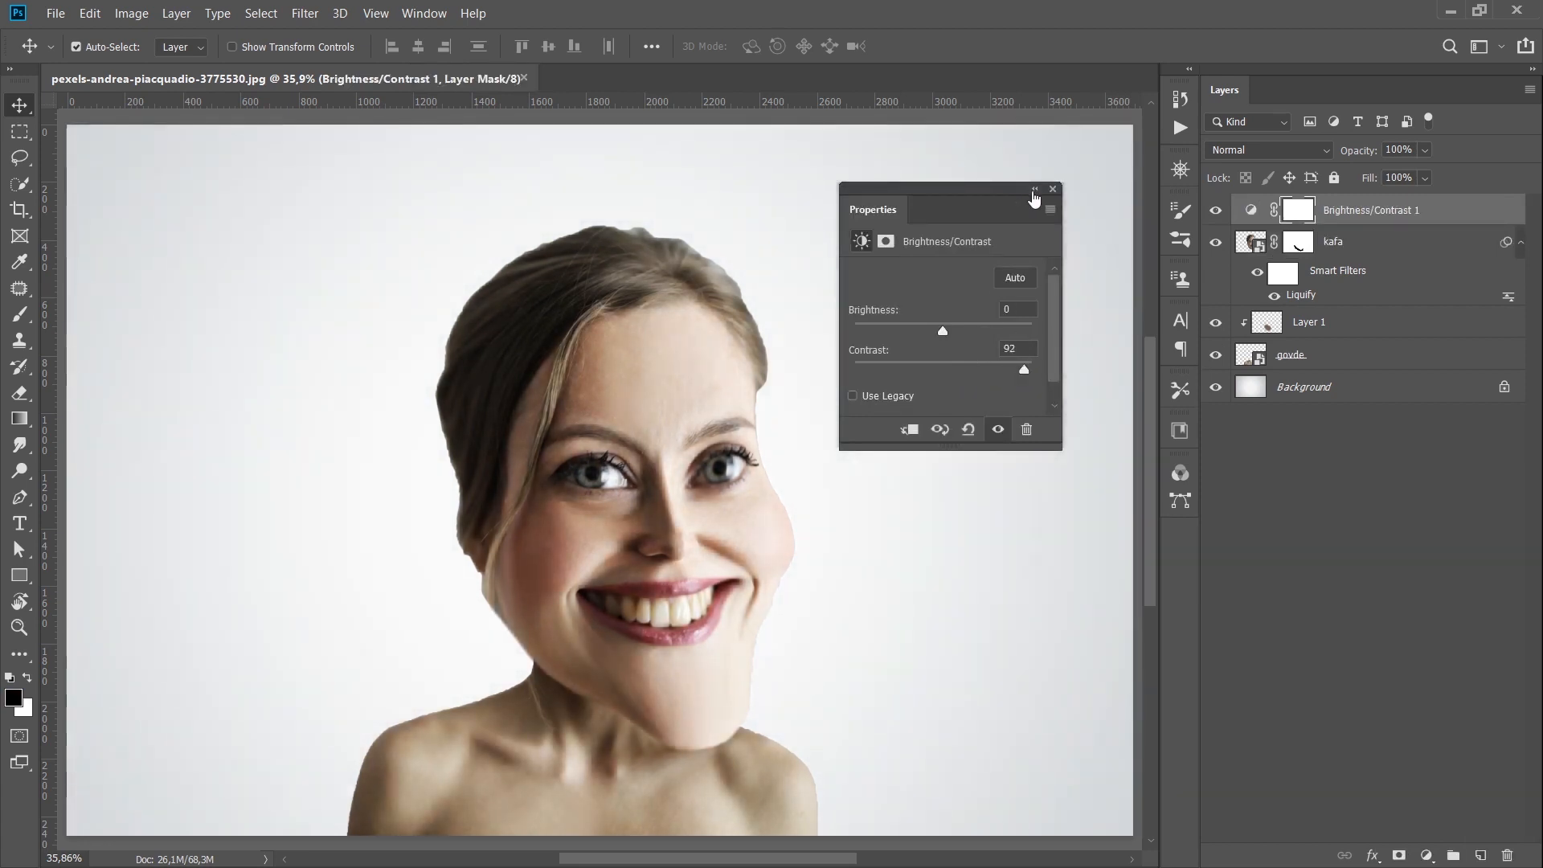
{"action": "left_click", "coordinate": [1054, 189]}
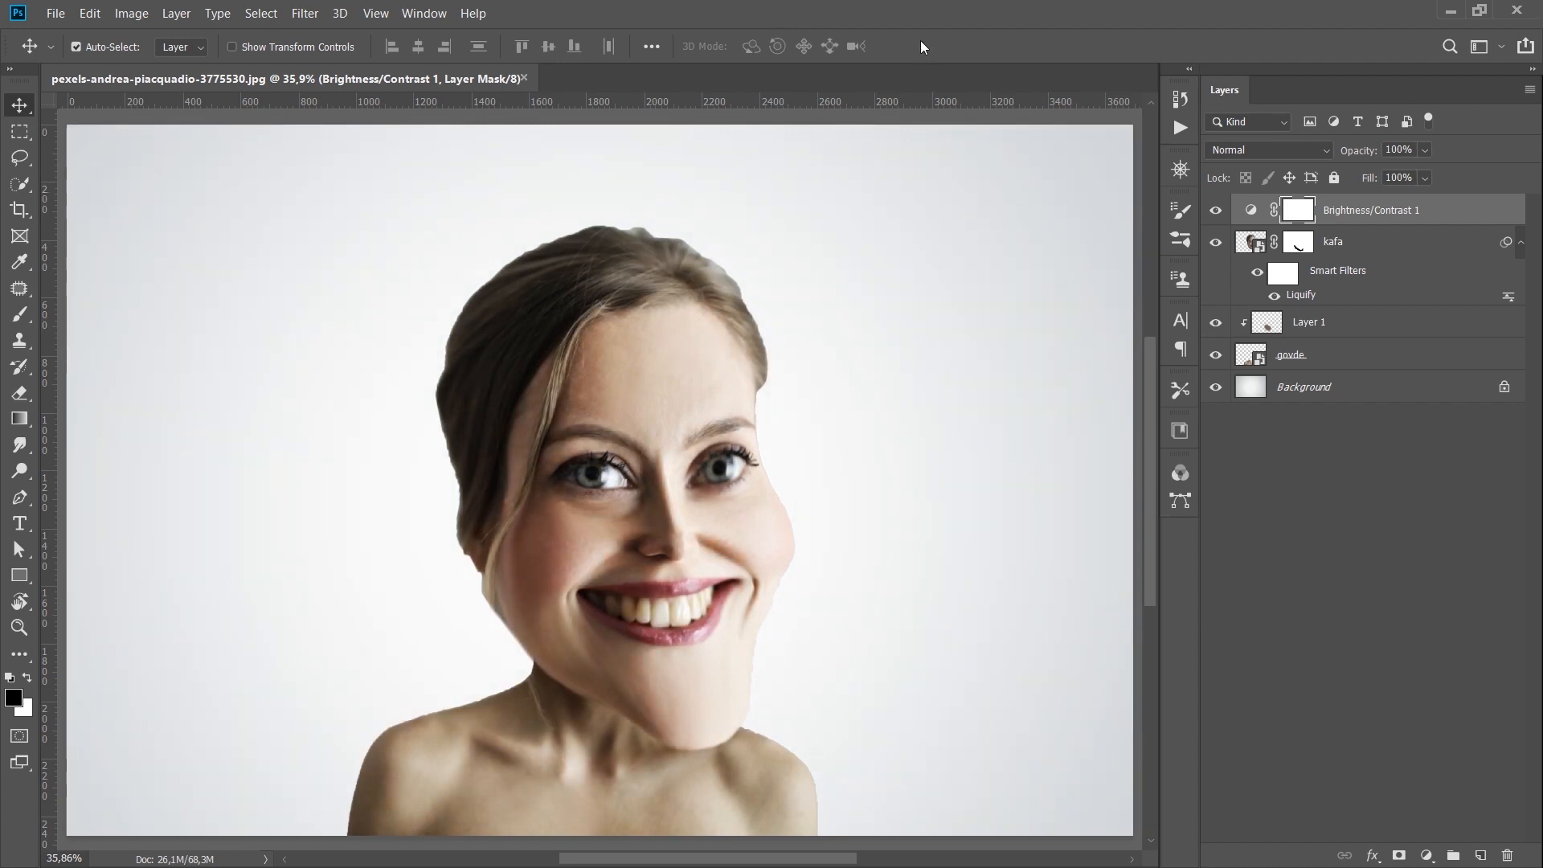
{"action": "key", "text": "ctrl+minus"}
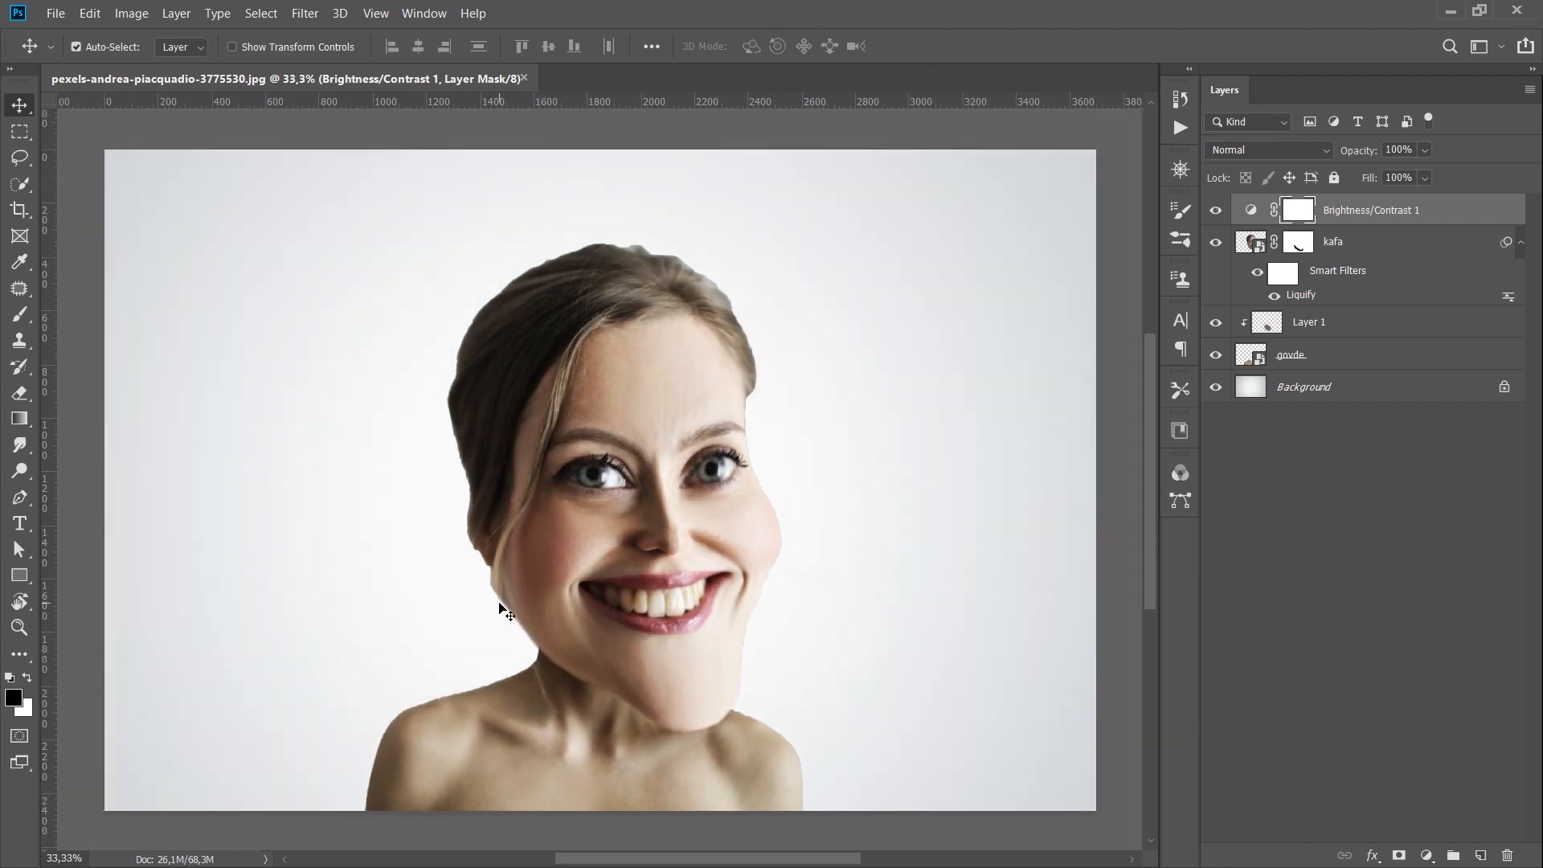